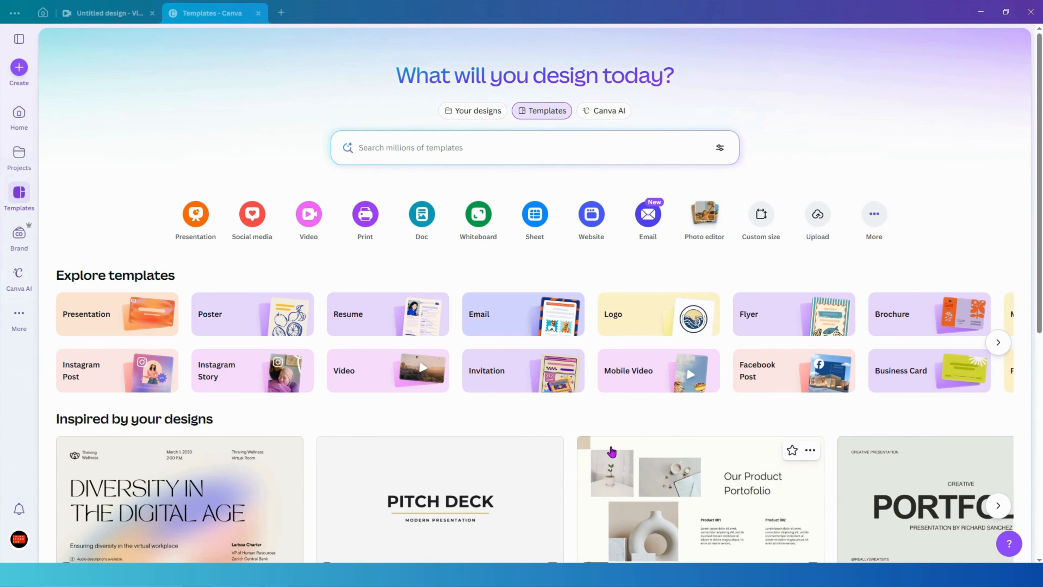
- Create a new video design in the YouTube Shorts format, 1080 × 1920 px
{"action": "mouse_move", "coordinate": [417, 492]}
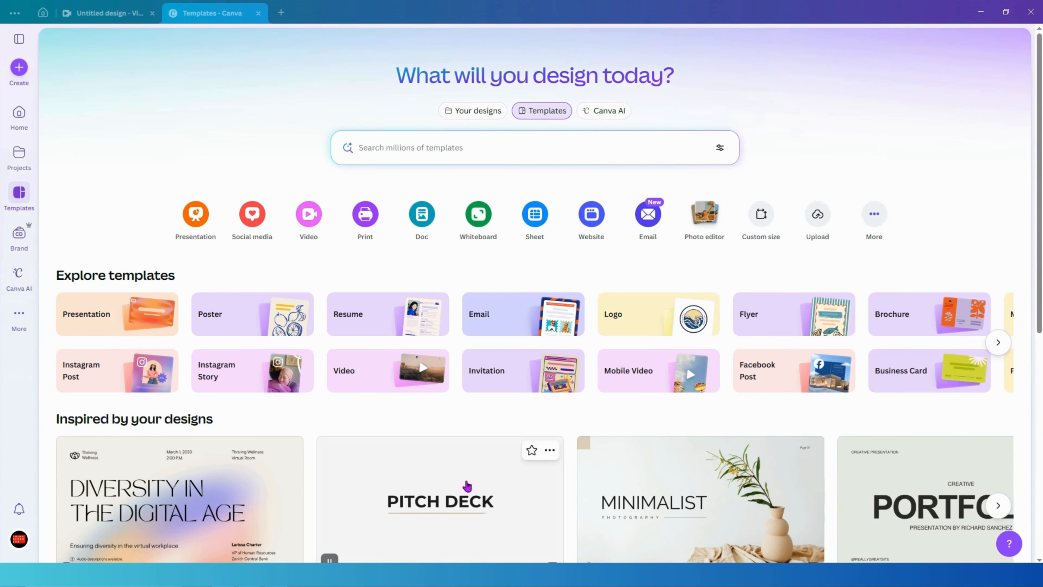
{"action": "mouse_move", "coordinate": [590, 484]}
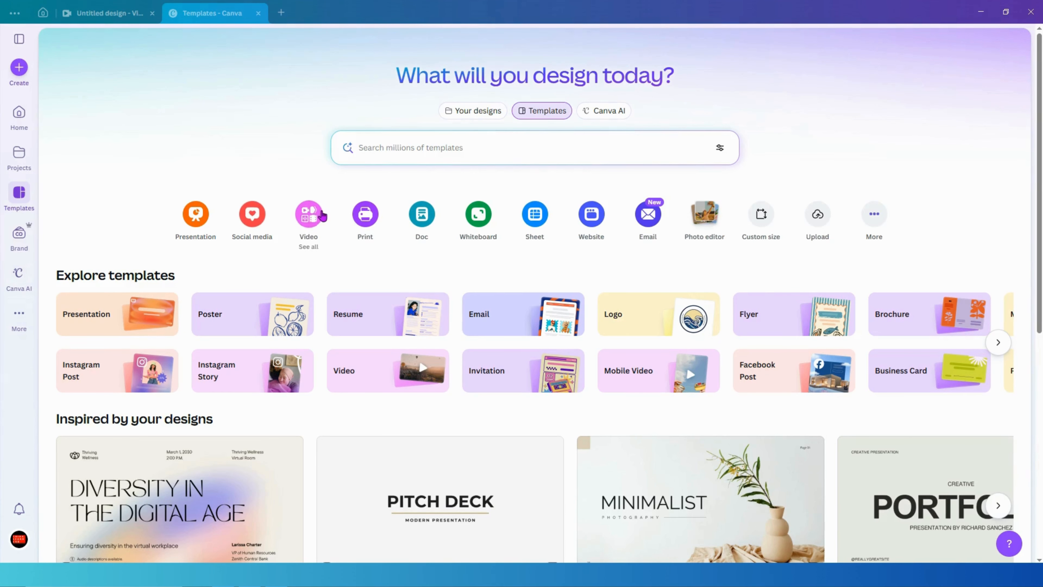
{"action": "left_click", "coordinate": [307, 218]}
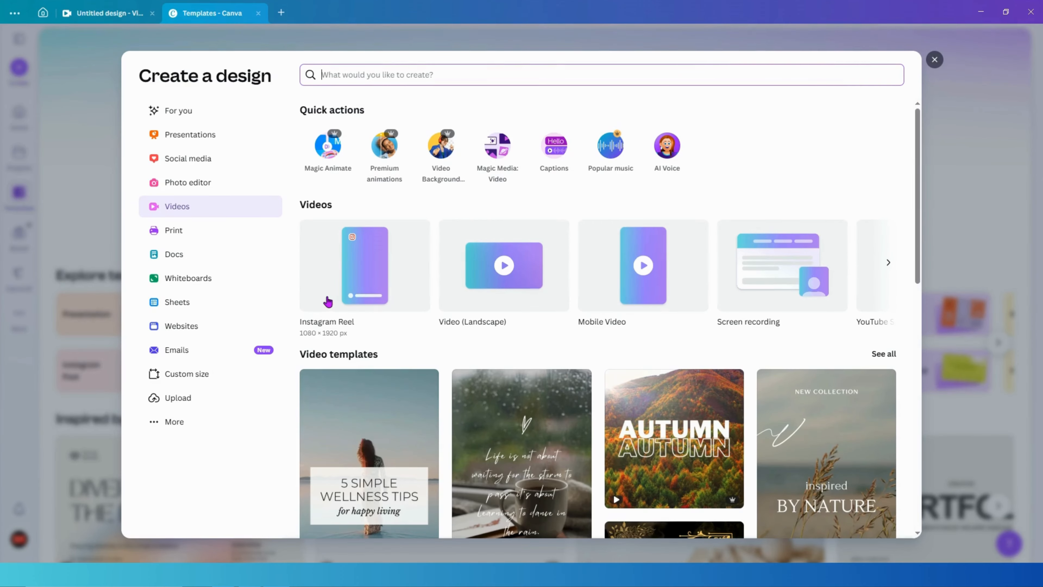
{"action": "left_click", "coordinate": [889, 262]}
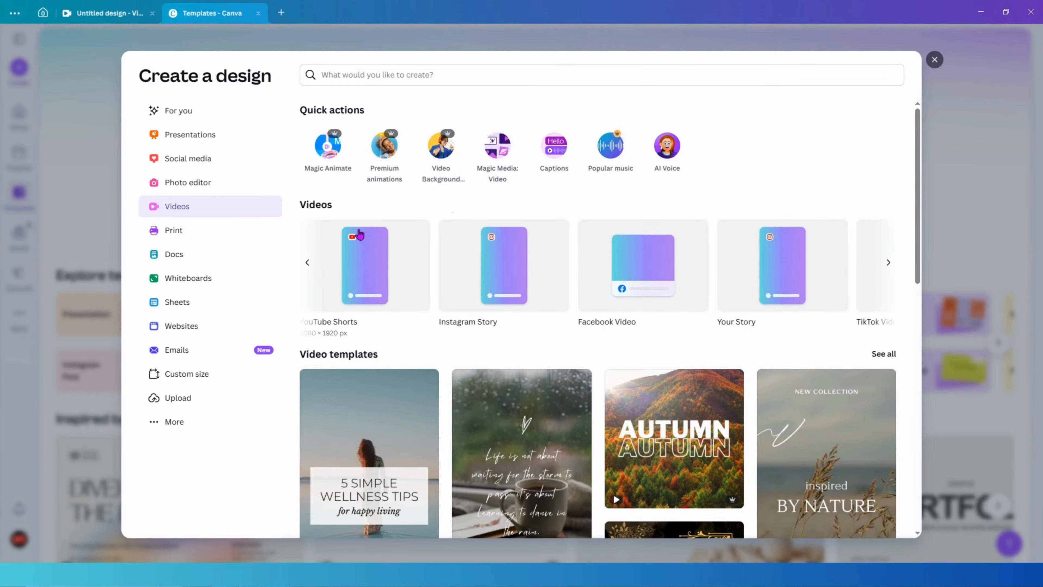
{"action": "left_click", "coordinate": [359, 266]}
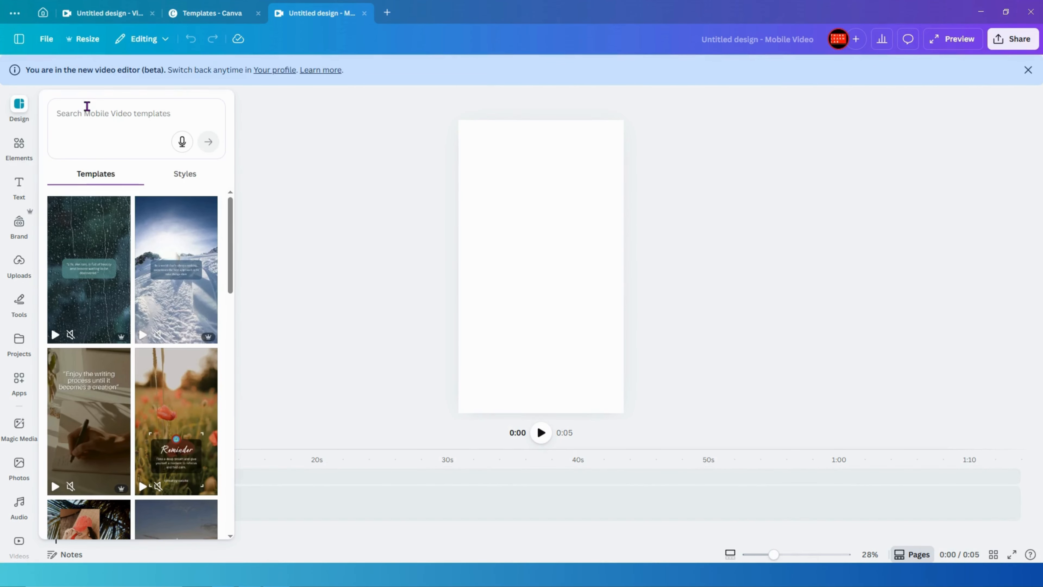
- Add a blank clip to the empty timeline and return the playhead to the start
{"action": "left_click", "coordinate": [19, 145]}
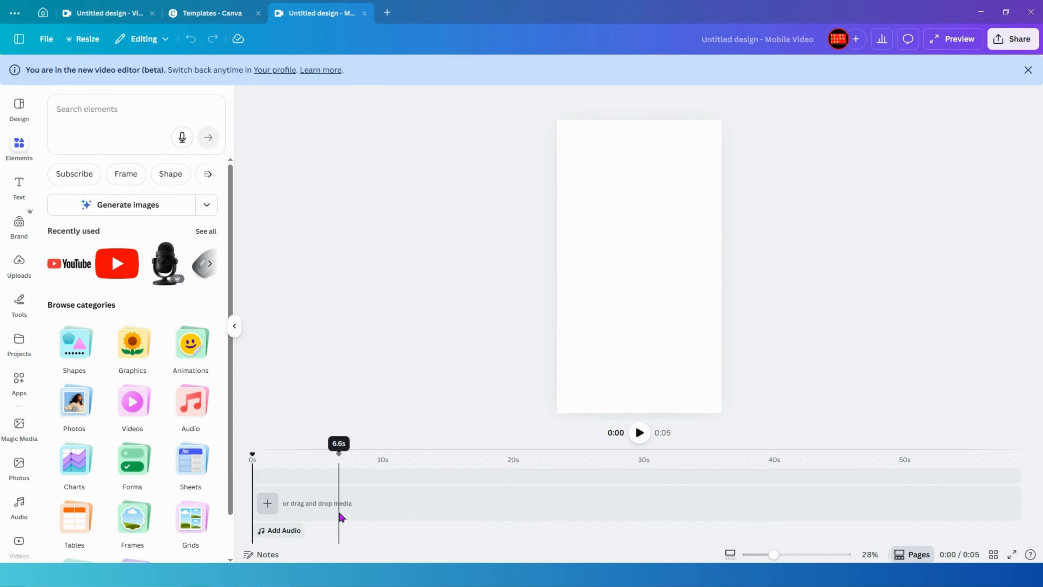
{"action": "left_click", "coordinate": [276, 507]}
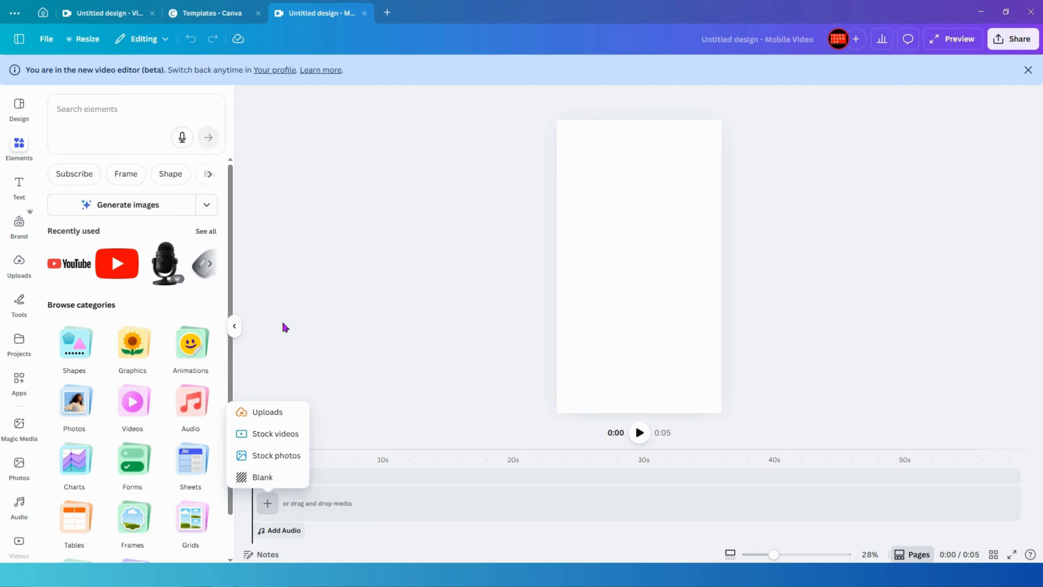
{"action": "left_click", "coordinate": [306, 364]}
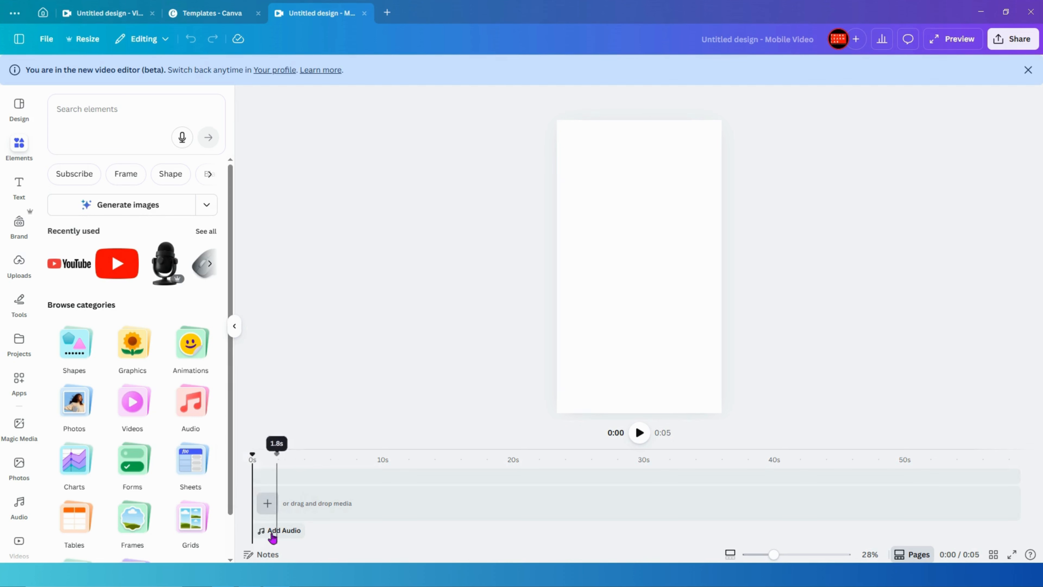
{"action": "left_click", "coordinate": [270, 511]}
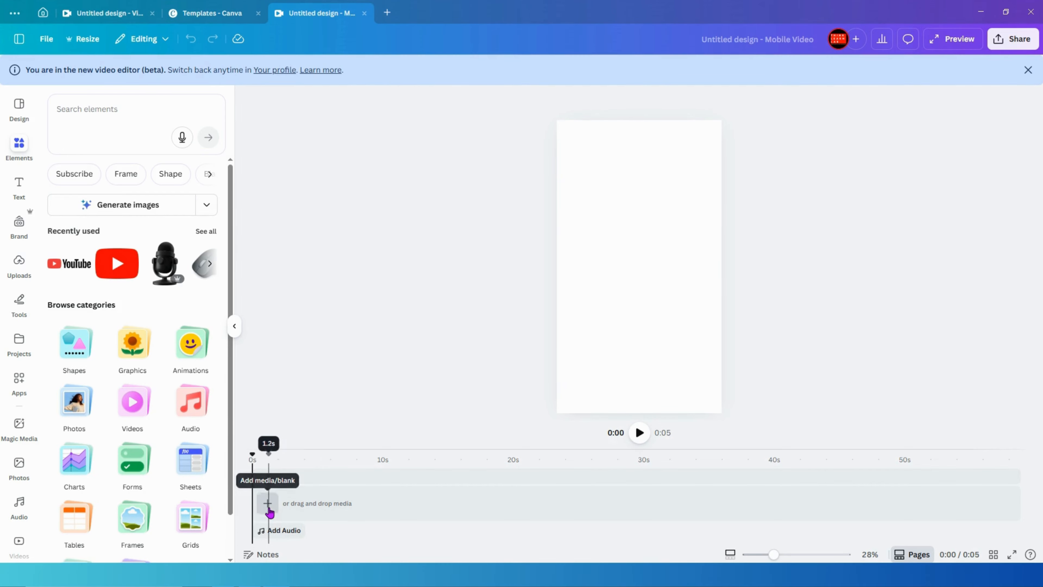
{"action": "left_click", "coordinate": [261, 478]}
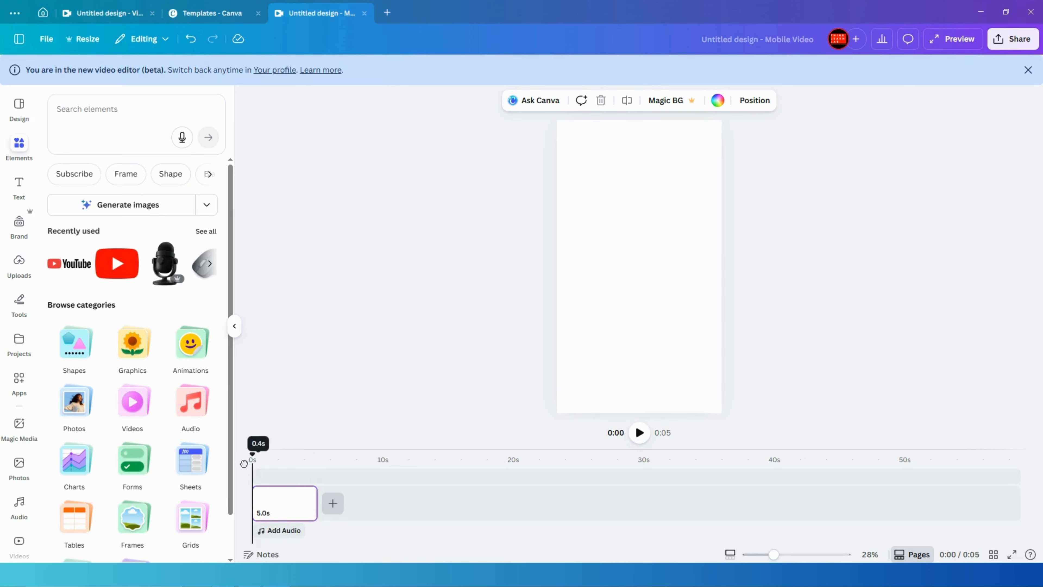
{"action": "left_click_drag", "start_coordinate": [316, 470], "coordinate": [253, 470]}
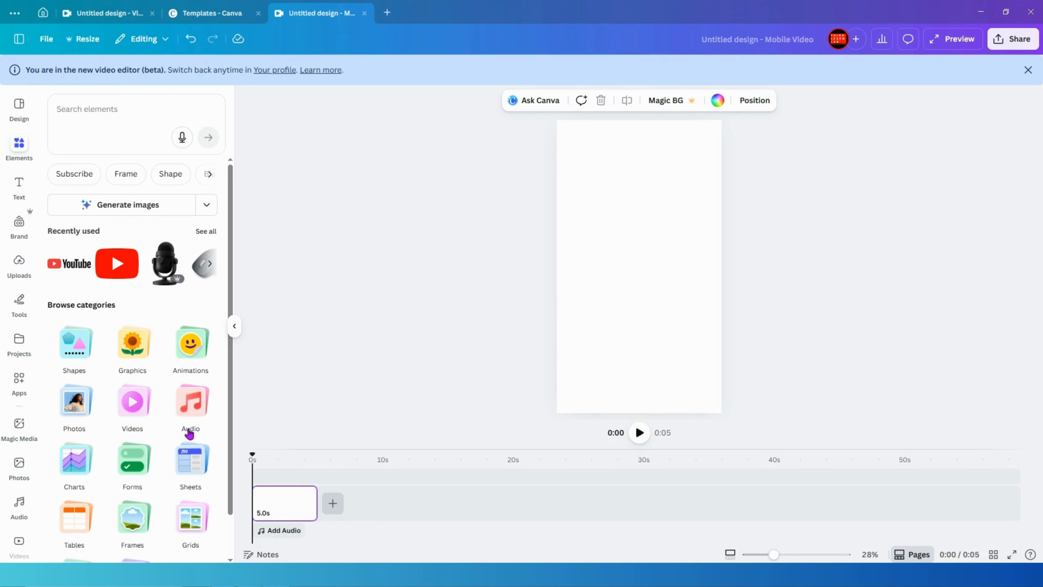
- Place the recently used pink web-pattern video on the track above the blank clip and enlarge it to cover the whole page
{"action": "left_click", "coordinate": [133, 403]}
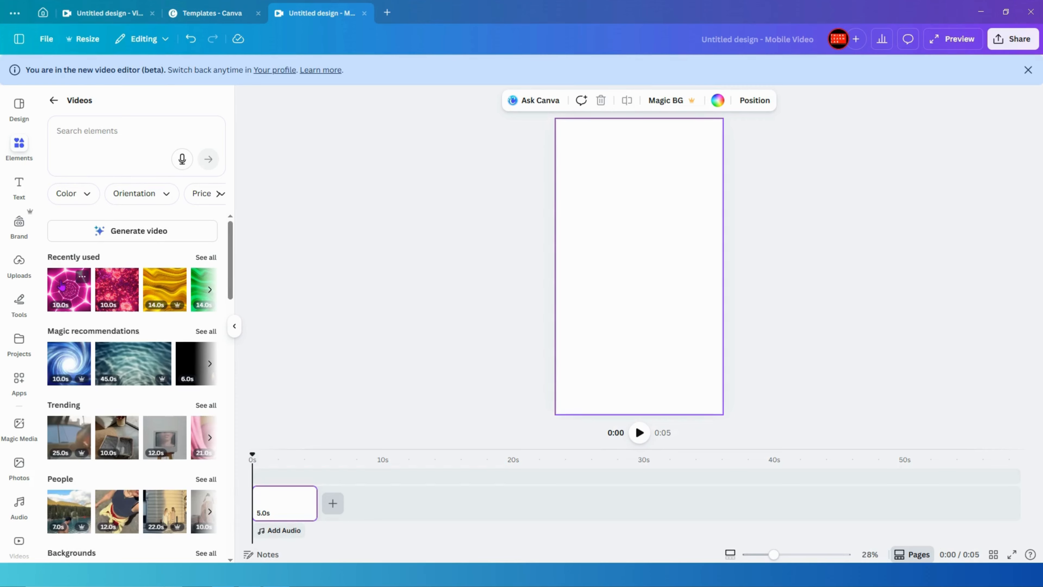
{"action": "left_click_drag", "start_coordinate": [61, 284], "coordinate": [262, 476]}
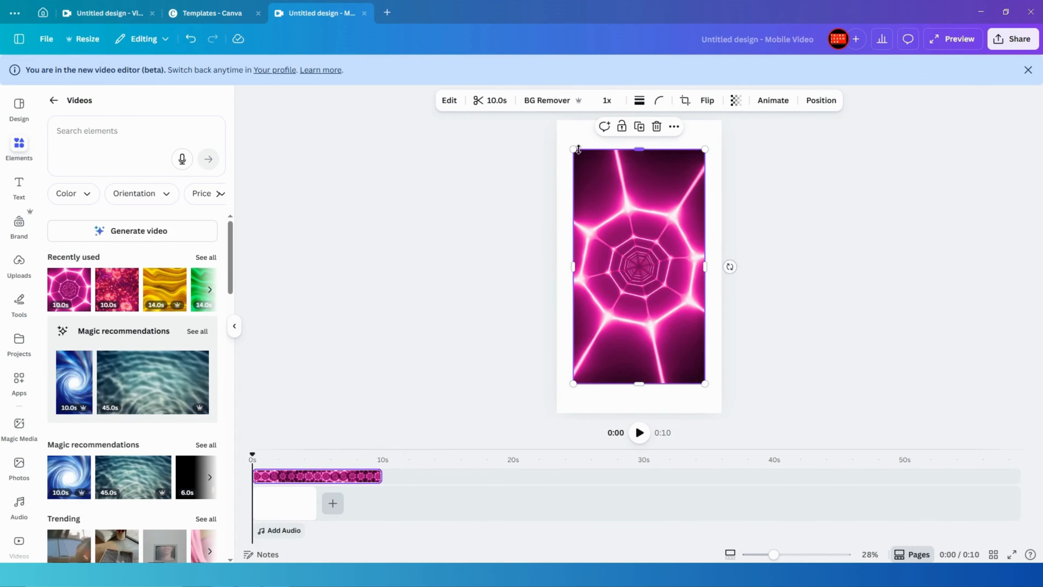
{"action": "left_click_drag", "start_coordinate": [573, 147], "coordinate": [554, 115]}
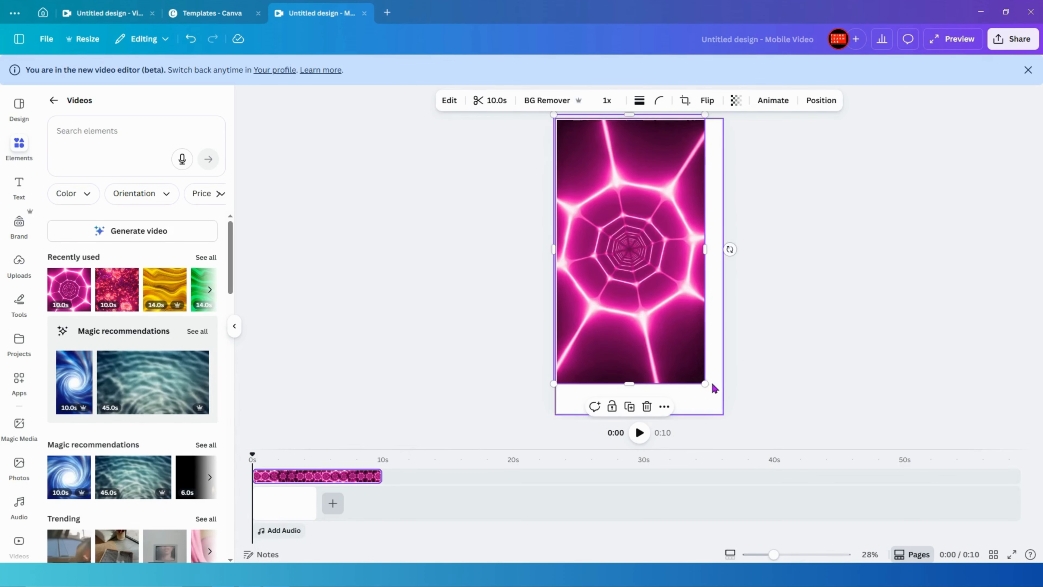
{"action": "left_click_drag", "start_coordinate": [704, 384], "coordinate": [729, 427]}
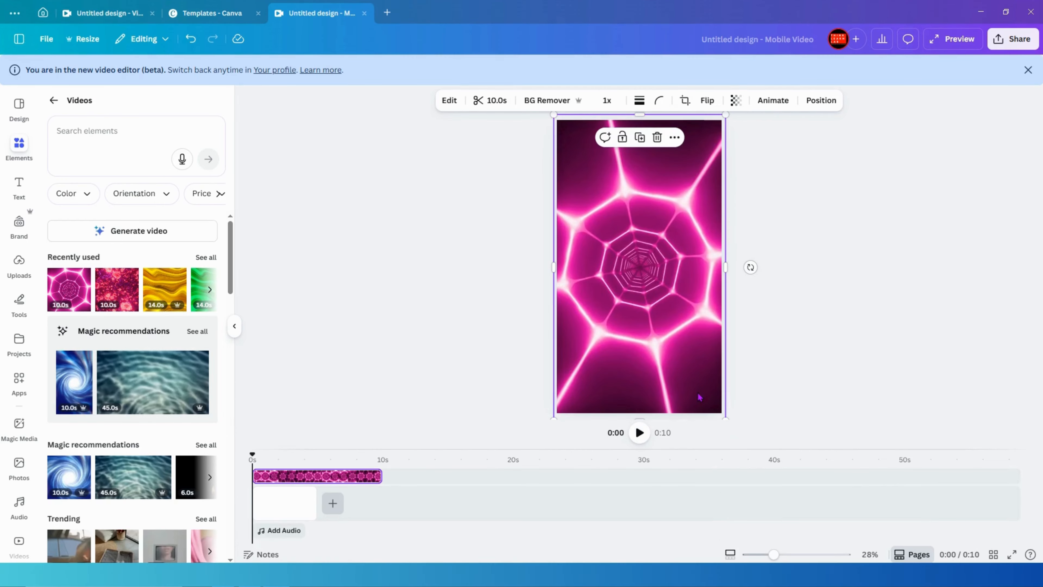
- Set the playback speed of the pink video to 1.25x
{"action": "left_click", "coordinate": [382, 477]}
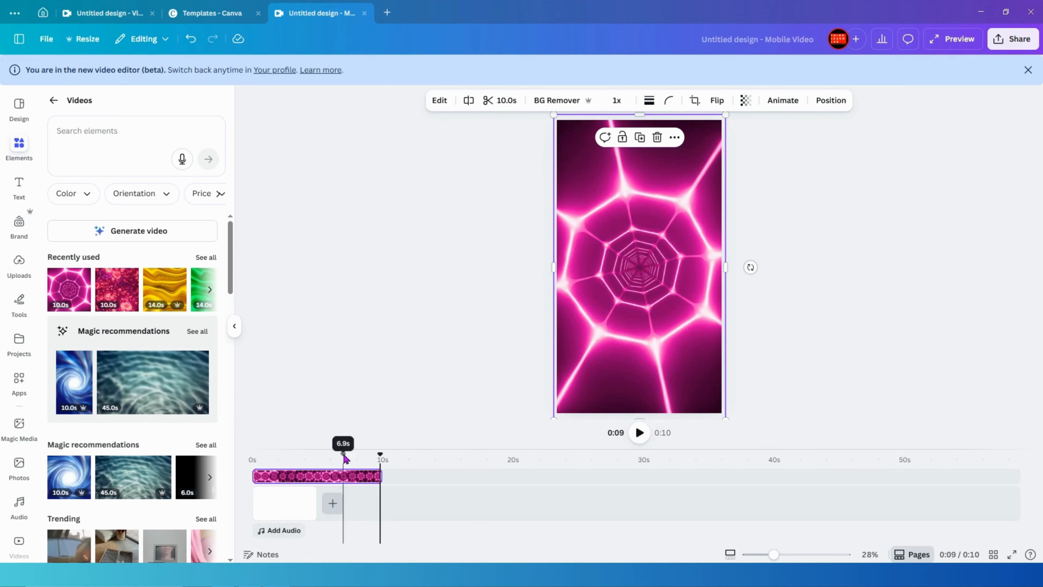
{"action": "left_click", "coordinate": [617, 100]}
{"action": "mouse_move", "coordinate": [595, 145]}
{"action": "left_mouse_down"}
{"action": "mouse_move", "coordinate": [655, 143]}
{"action": "mouse_move", "coordinate": [555, 151]}
{"action": "mouse_move", "coordinate": [631, 149]}
{"action": "mouse_move", "coordinate": [603, 157]}
{"action": "left_mouse_up"}
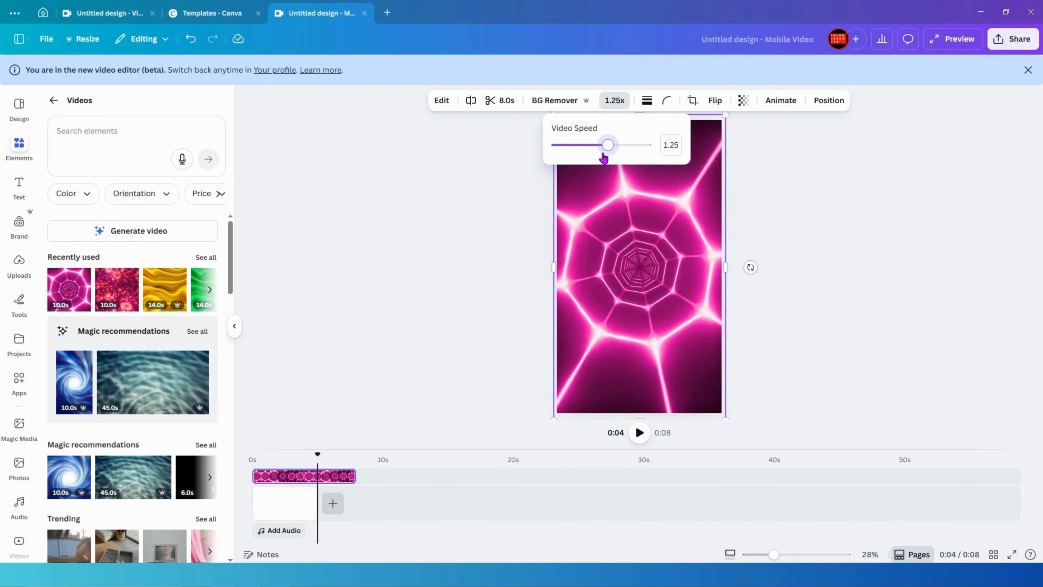
- Trim both ends of the pink video down to 5.0 seconds and play it back from the start
{"action": "left_click", "coordinate": [507, 101]}
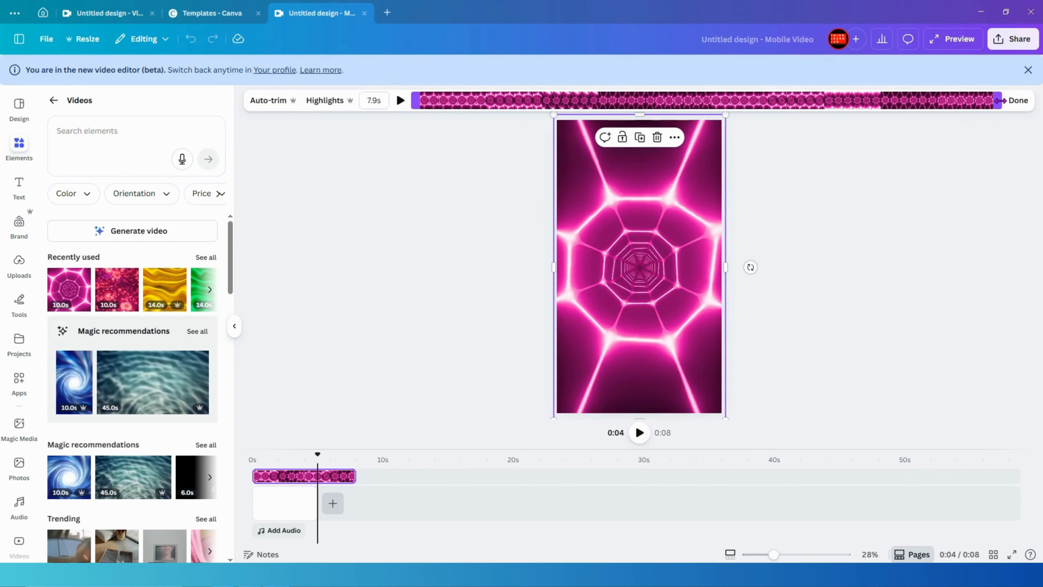
{"action": "left_click_drag", "start_coordinate": [1000, 100], "coordinate": [772, 104]}
{"action": "left_click_drag", "start_coordinate": [416, 101], "coordinate": [498, 102]}
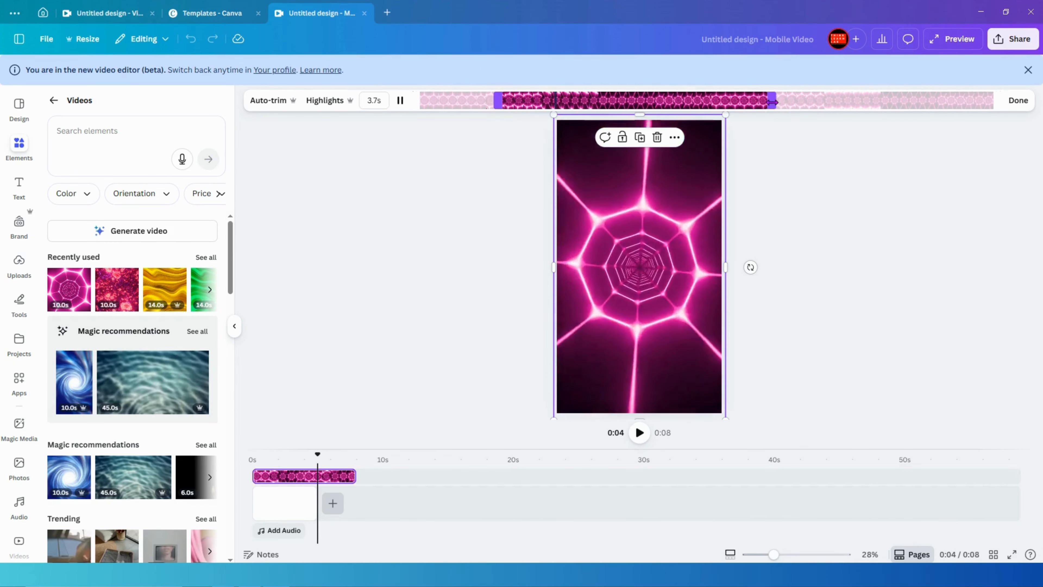
{"action": "left_click_drag", "start_coordinate": [773, 101], "coordinate": [872, 103]}
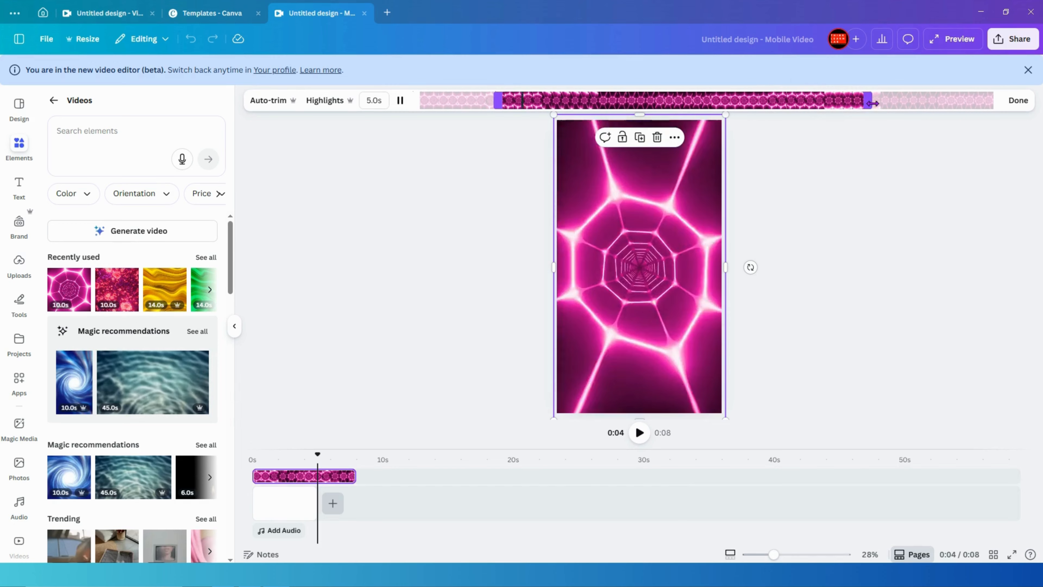
{"action": "left_click", "coordinate": [1017, 103]}
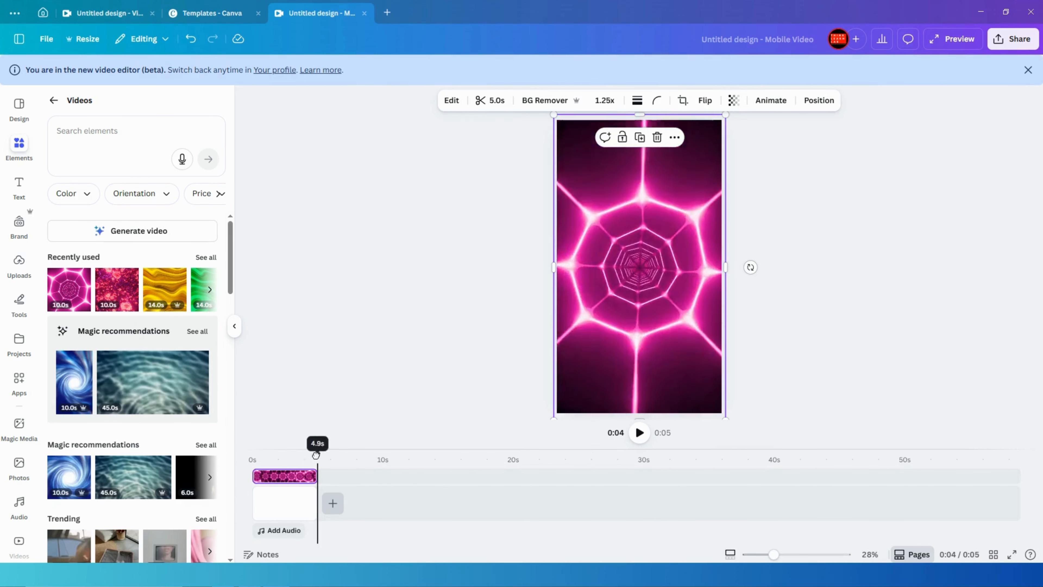
{"action": "left_click_drag", "start_coordinate": [318, 454], "coordinate": [233, 459]}
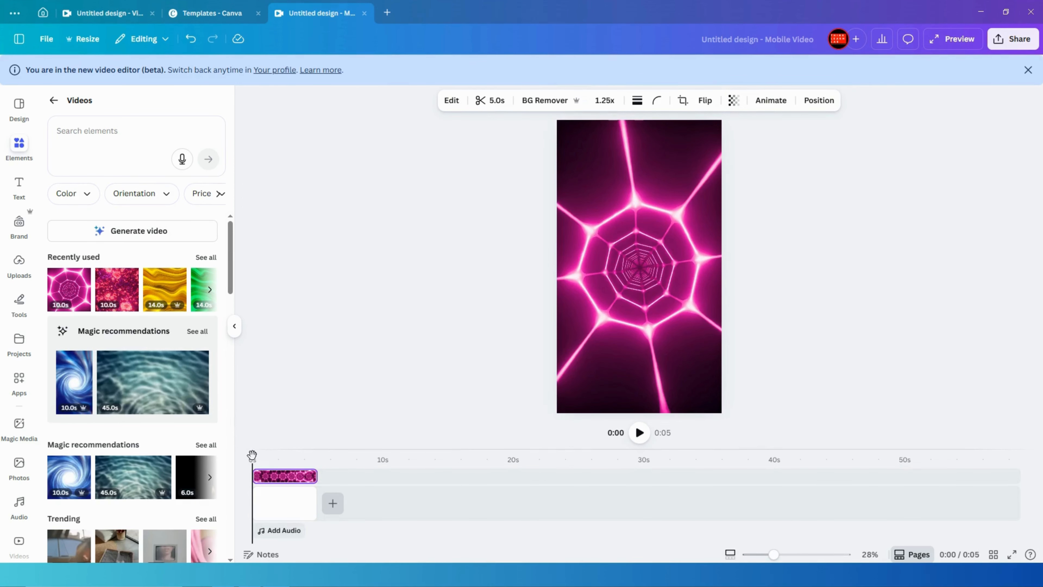
{"action": "left_click", "coordinate": [639, 433]}
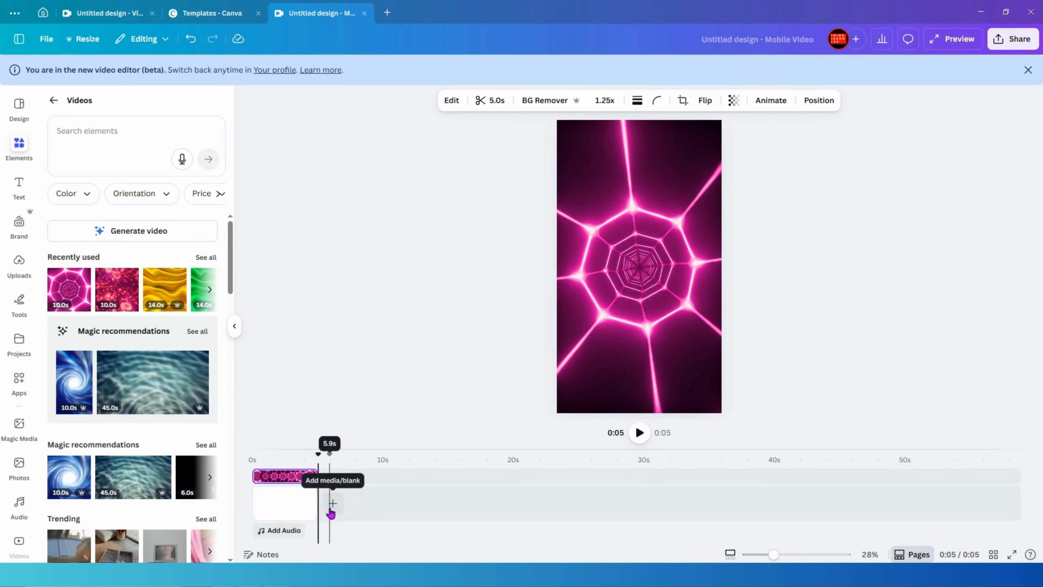
- Try the pink video as a second clip on the main track after the blank clip, and remove it again
{"action": "left_click", "coordinate": [68, 284]}
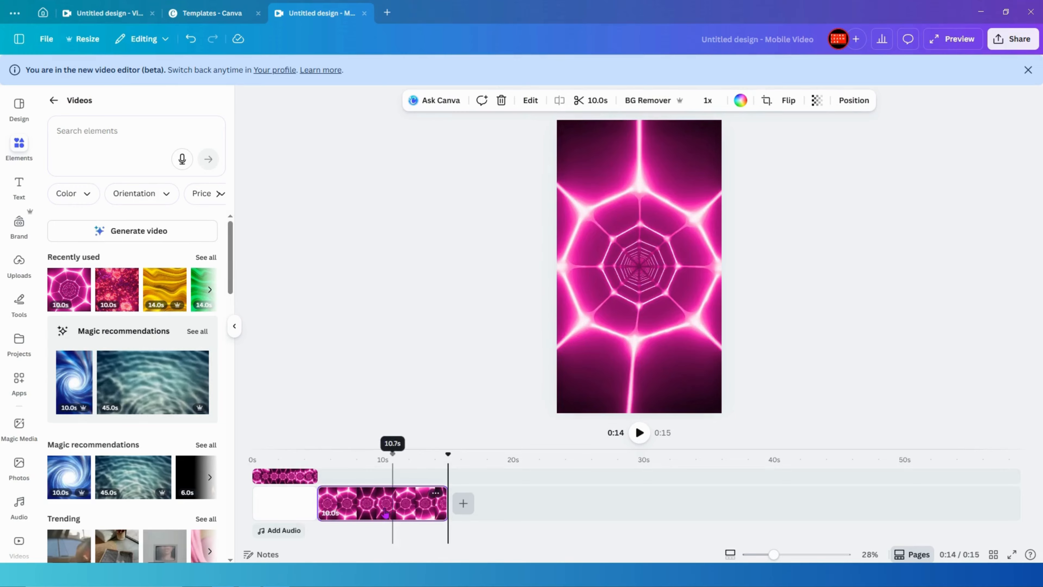
{"action": "left_click_drag", "start_coordinate": [449, 458], "coordinate": [310, 456]}
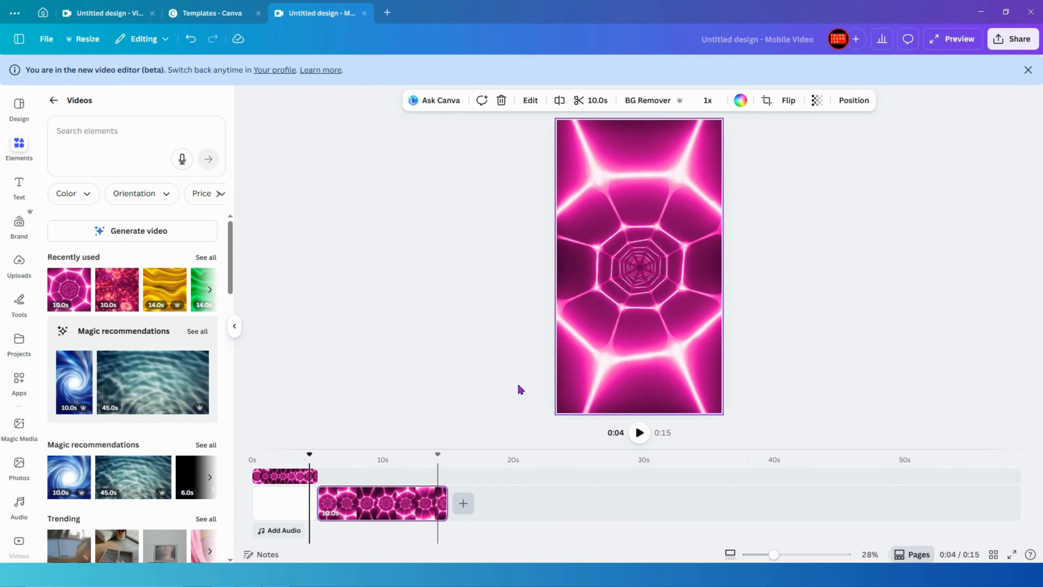
{"action": "left_click", "coordinate": [561, 140]}
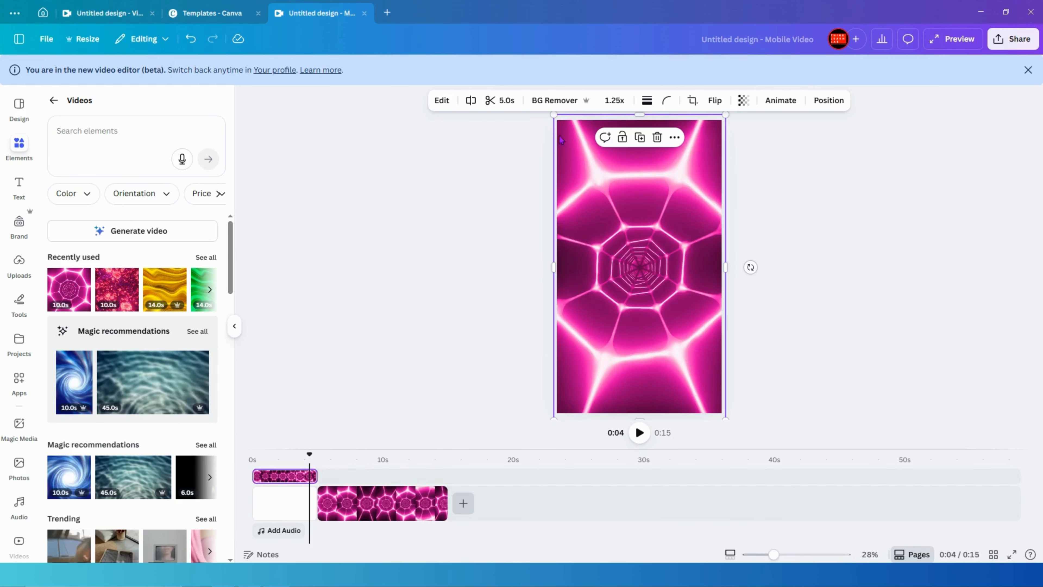
{"action": "left_click", "coordinate": [358, 472]}
{"action": "left_click", "coordinate": [378, 504]}
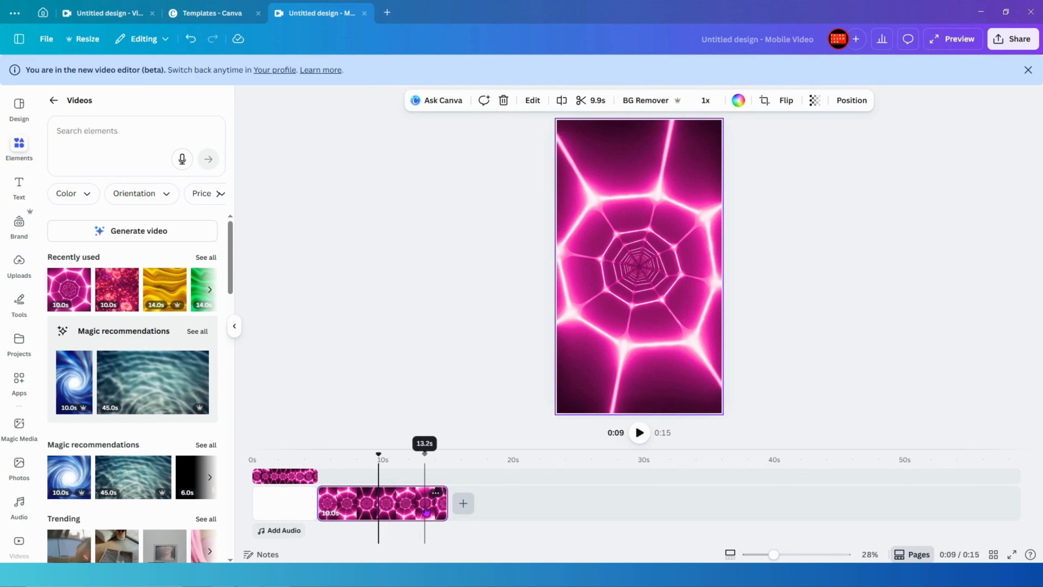
{"action": "key", "text": "Delete"}
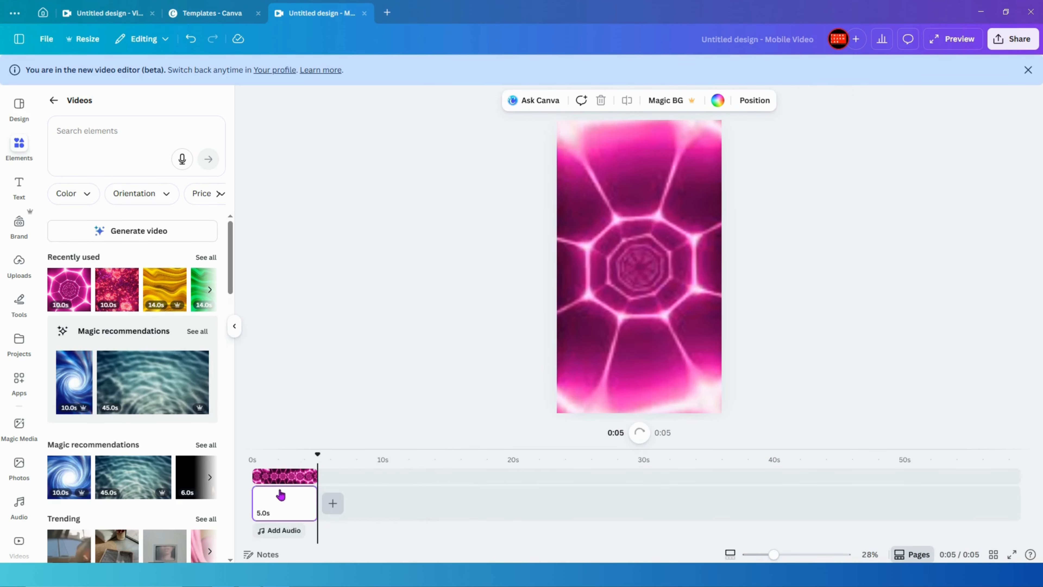
- Search the stock photos for coffee beans
{"action": "mouse_move", "coordinate": [319, 456]}
{"action": "left_mouse_down"}
{"action": "mouse_move", "coordinate": [251, 460]}
{"action": "mouse_move", "coordinate": [317, 475]}
{"action": "mouse_move", "coordinate": [254, 476]}
{"action": "mouse_move", "coordinate": [312, 475]}
{"action": "left_mouse_up"}
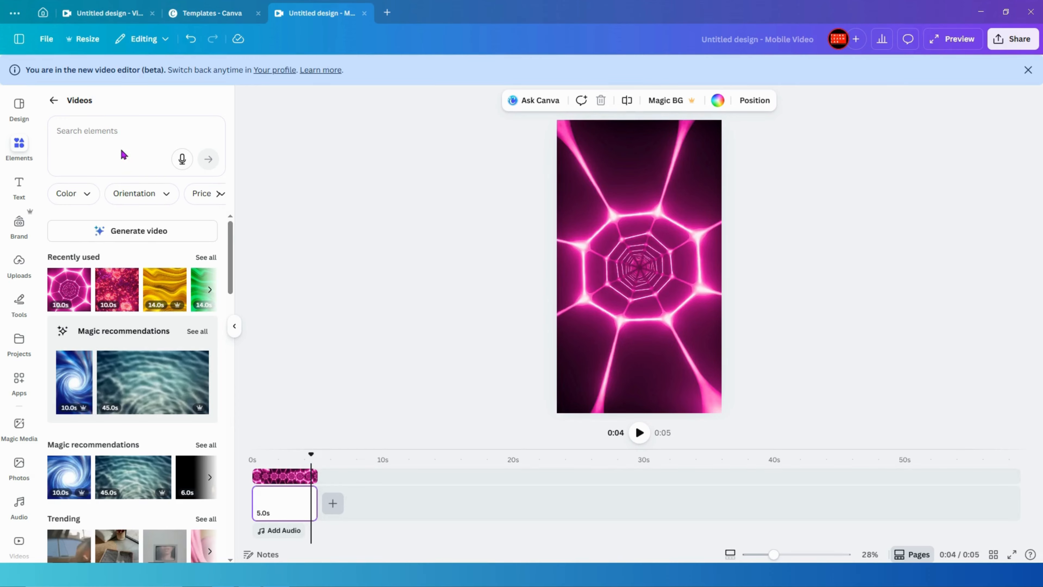
{"action": "left_click", "coordinate": [53, 100]}
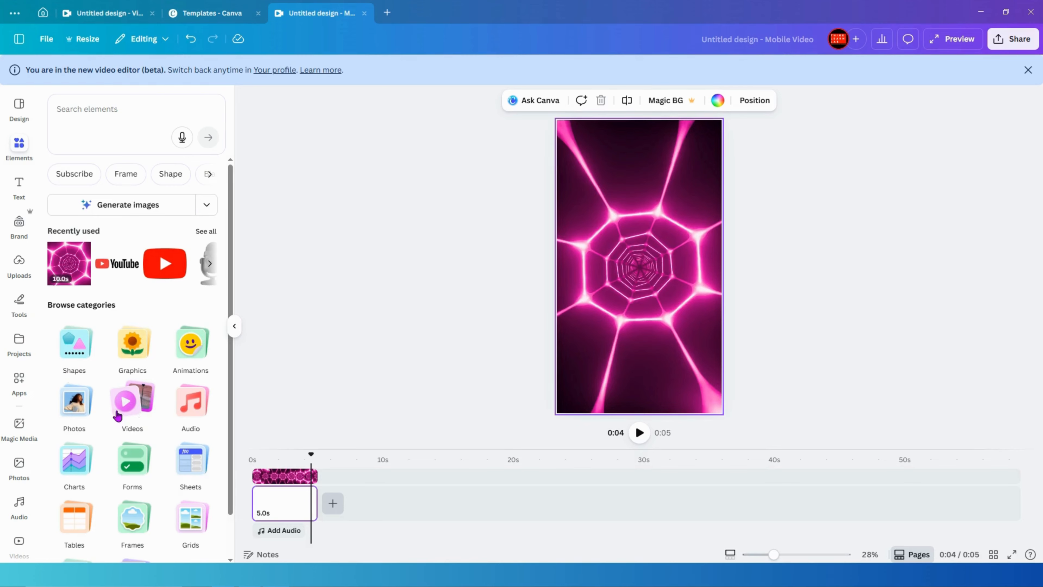
{"action": "left_click", "coordinate": [75, 402]}
{"action": "left_click", "coordinate": [113, 130]}
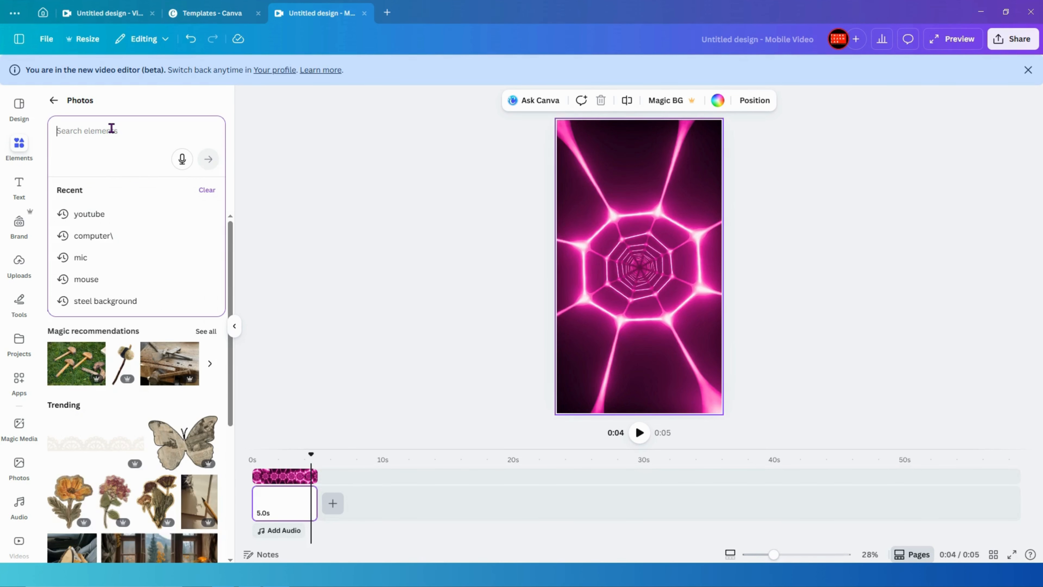
{"action": "type", "text": "co"}
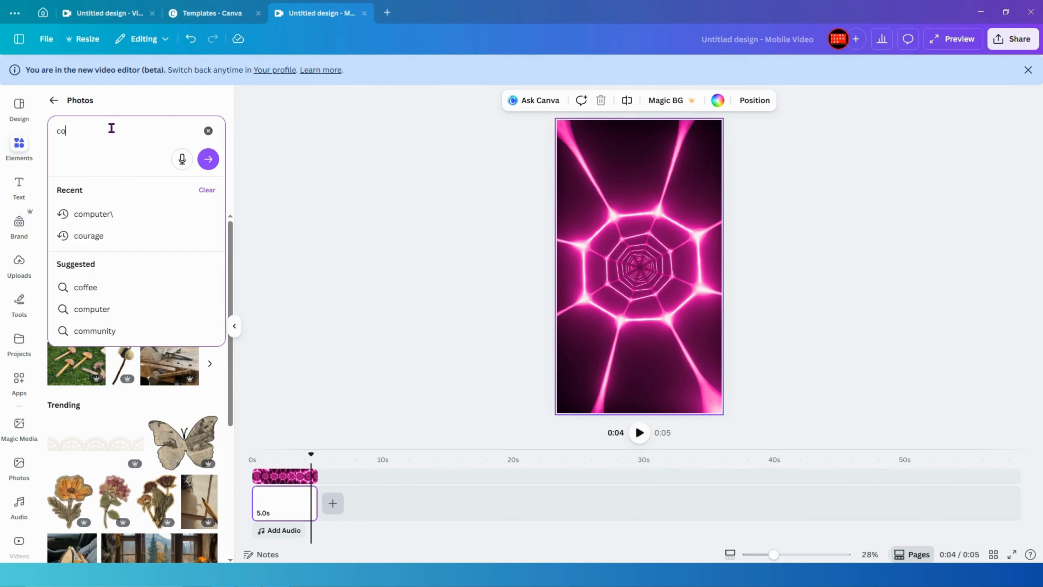
{"action": "type", "text": "ffee"}
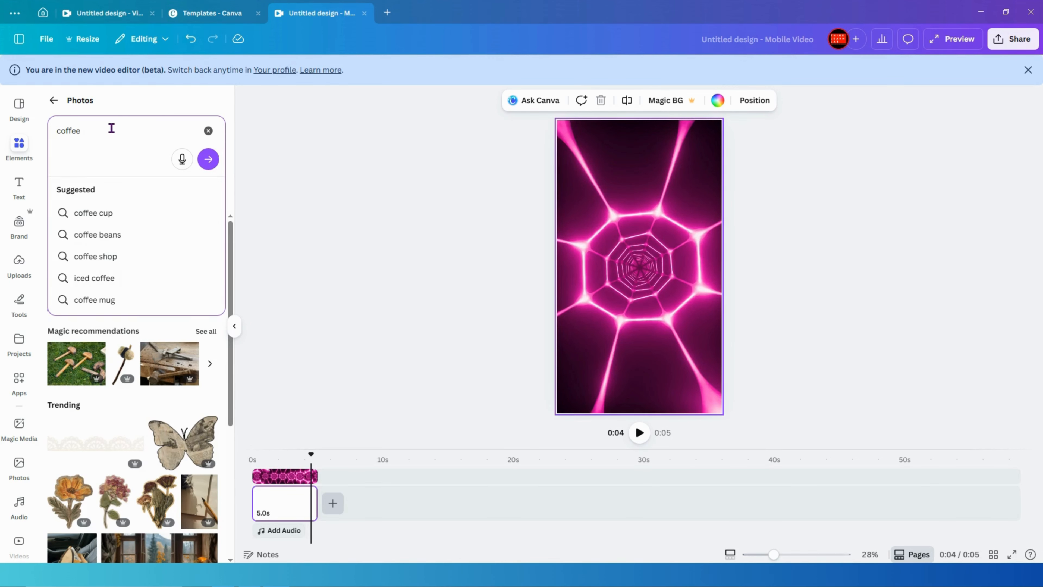
{"action": "left_click", "coordinate": [95, 235]}
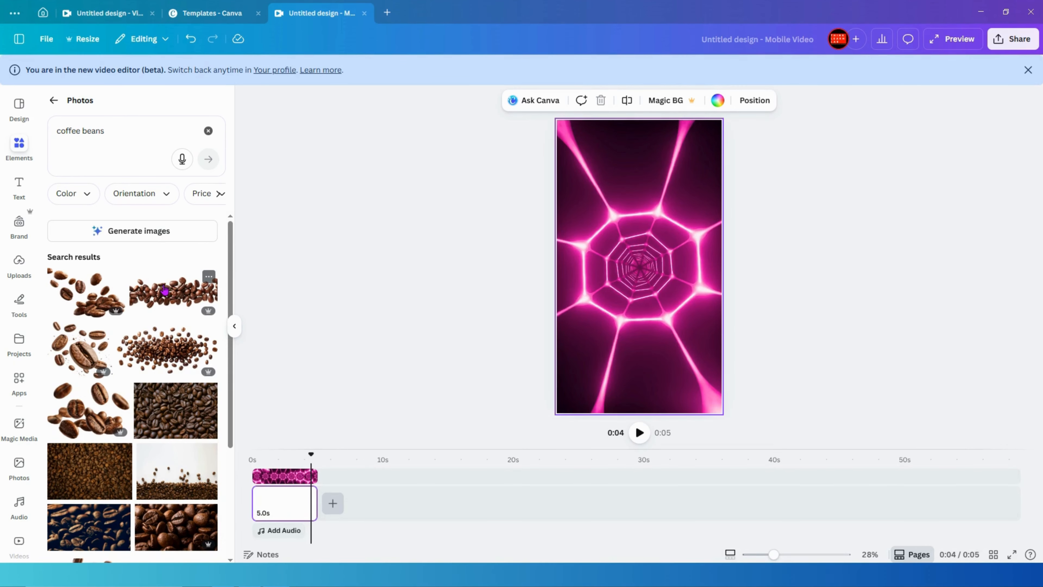
- Add the wide coffee beans photo as an overlay above the pink video and as a full-page clip after the blank one
{"action": "left_click_drag", "start_coordinate": [165, 290], "coordinate": [275, 476]}
{"action": "left_click", "coordinate": [172, 294]}
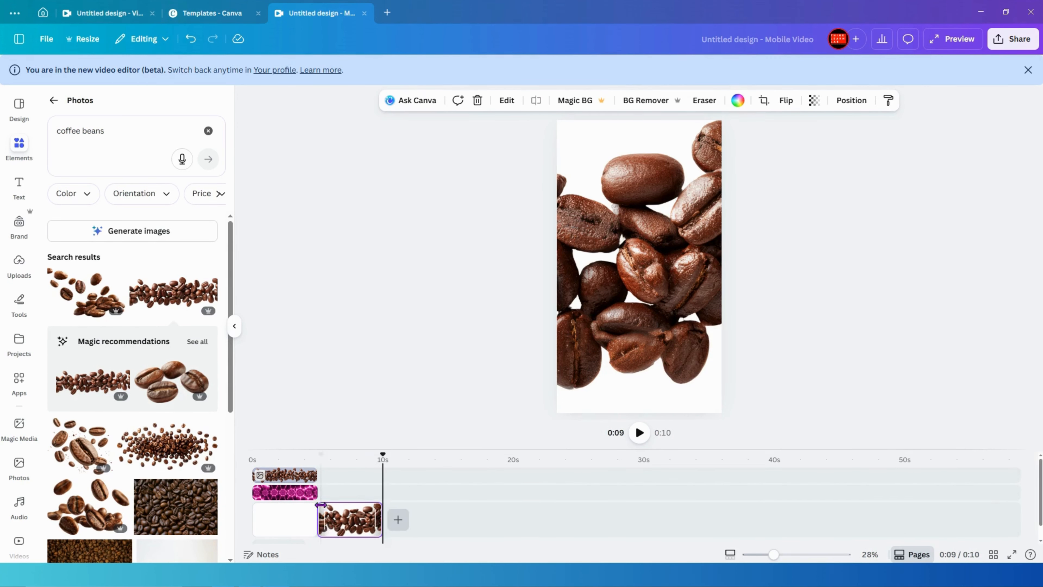
- Delete the full-page coffee beans clip after the blank one and move the playhead to about 2 seconds
{"action": "left_click", "coordinate": [353, 530]}
{"action": "key", "text": "Delete"}
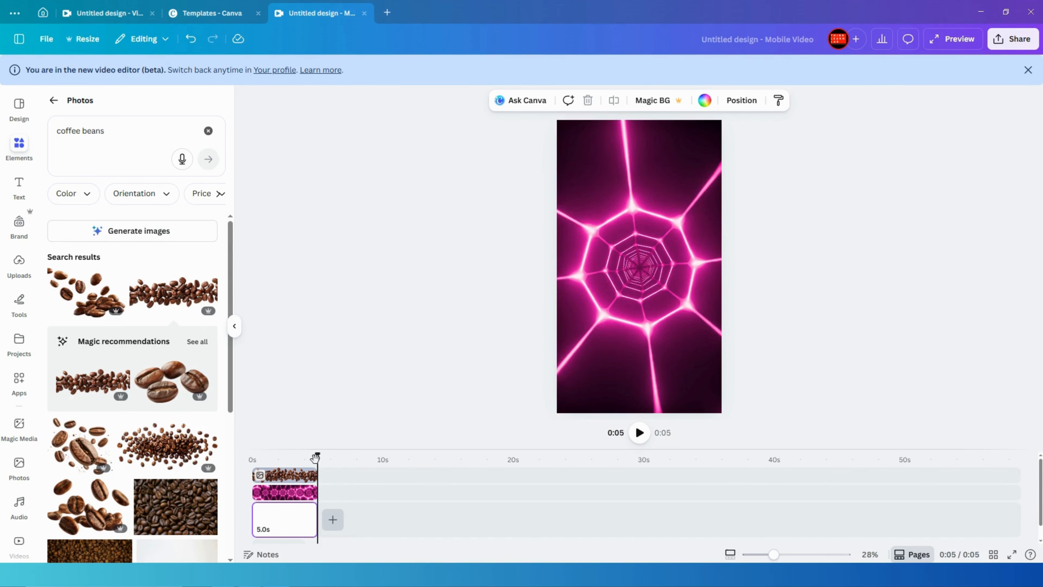
{"action": "left_click_drag", "start_coordinate": [317, 455], "coordinate": [281, 456]}
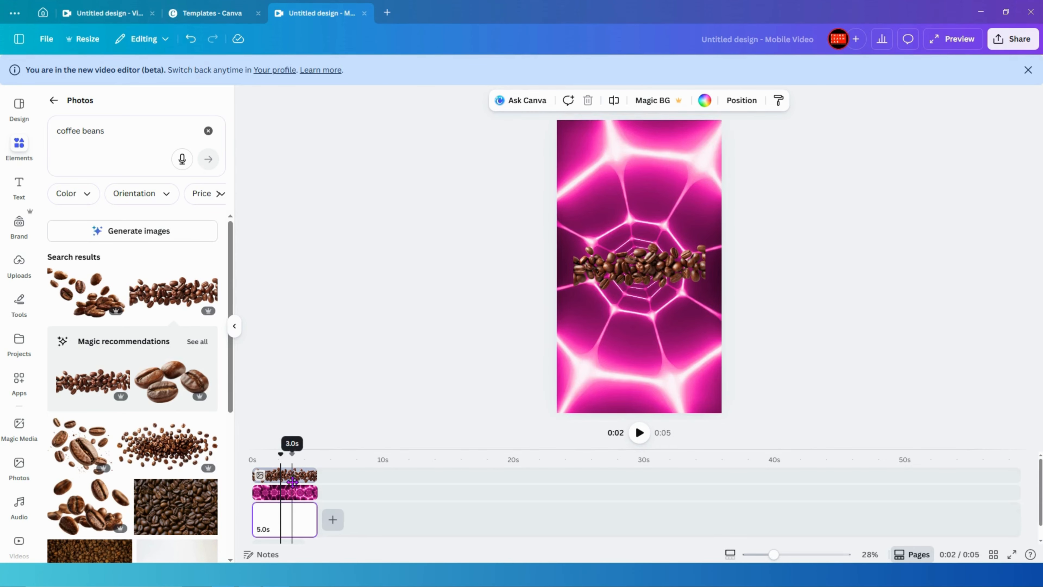
- Try the coffee beans photo on the track beneath the pink video, and bring it back above the video
{"action": "left_click_drag", "start_coordinate": [292, 482], "coordinate": [289, 498]}
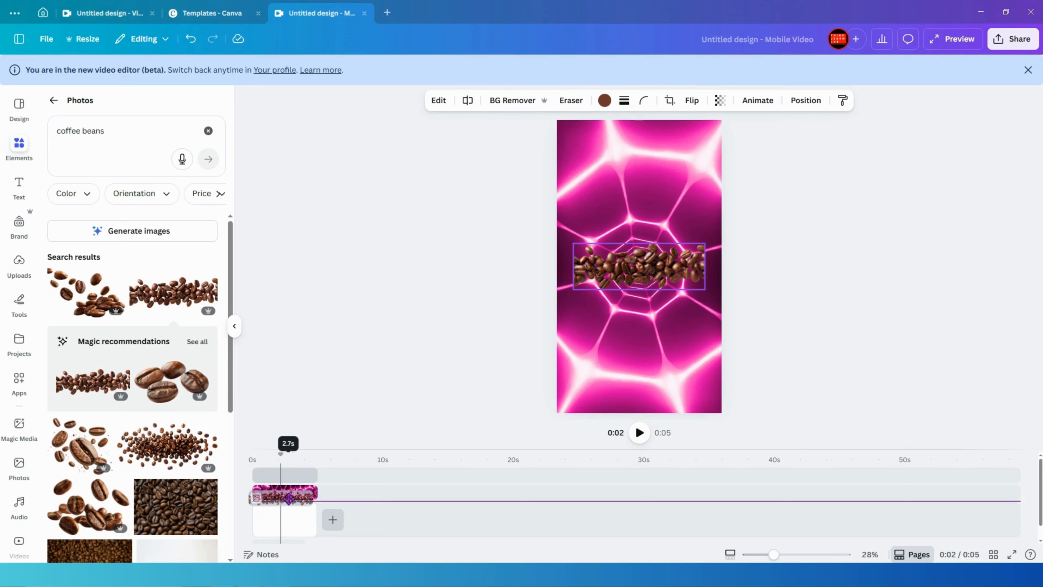
{"action": "left_click_drag", "start_coordinate": [289, 498], "coordinate": [289, 497]}
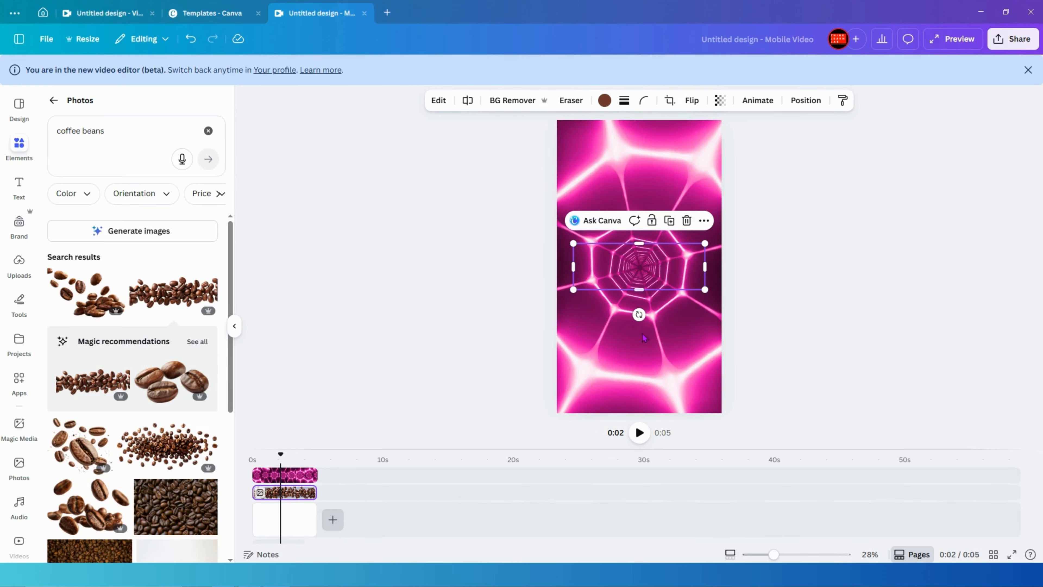
{"action": "left_click", "coordinate": [594, 354]}
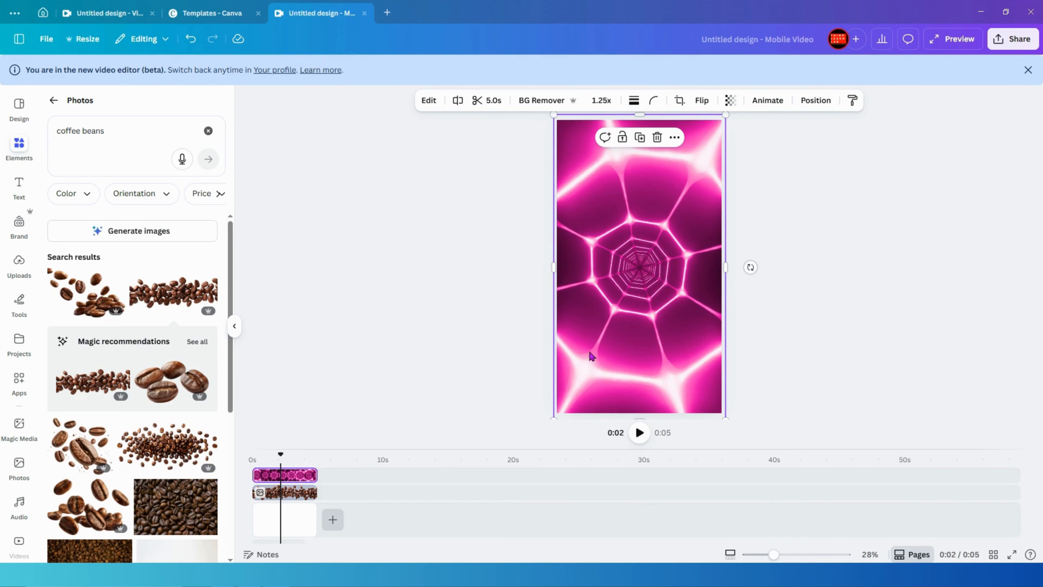
{"action": "mouse_move", "coordinate": [608, 364]}
{"action": "left_mouse_down"}
{"action": "mouse_move", "coordinate": [771, 363]}
{"action": "mouse_move", "coordinate": [589, 355]}
{"action": "mouse_move", "coordinate": [598, 369]}
{"action": "left_mouse_up"}
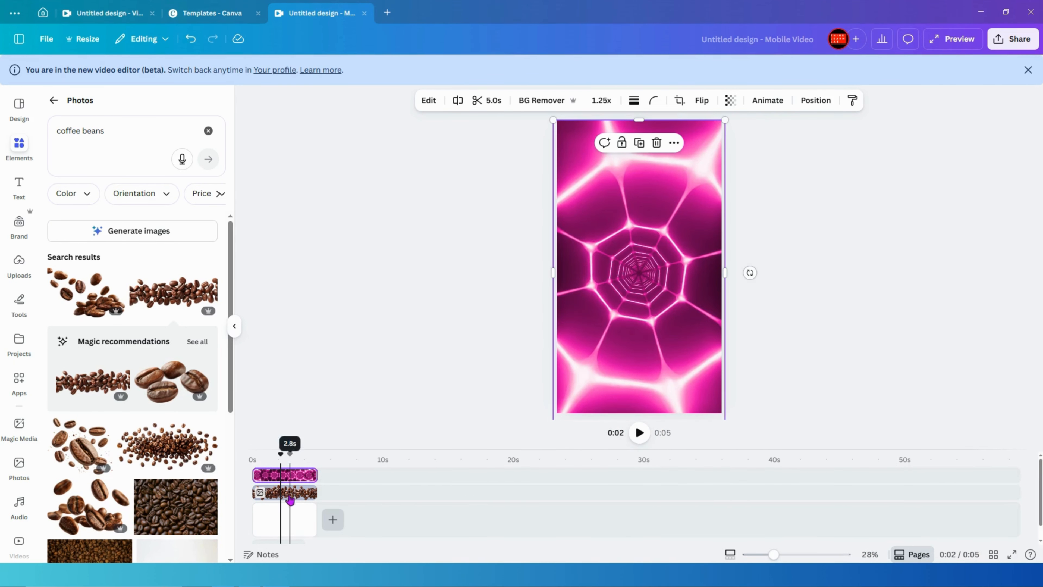
{"action": "left_click_drag", "start_coordinate": [295, 492], "coordinate": [297, 476]}
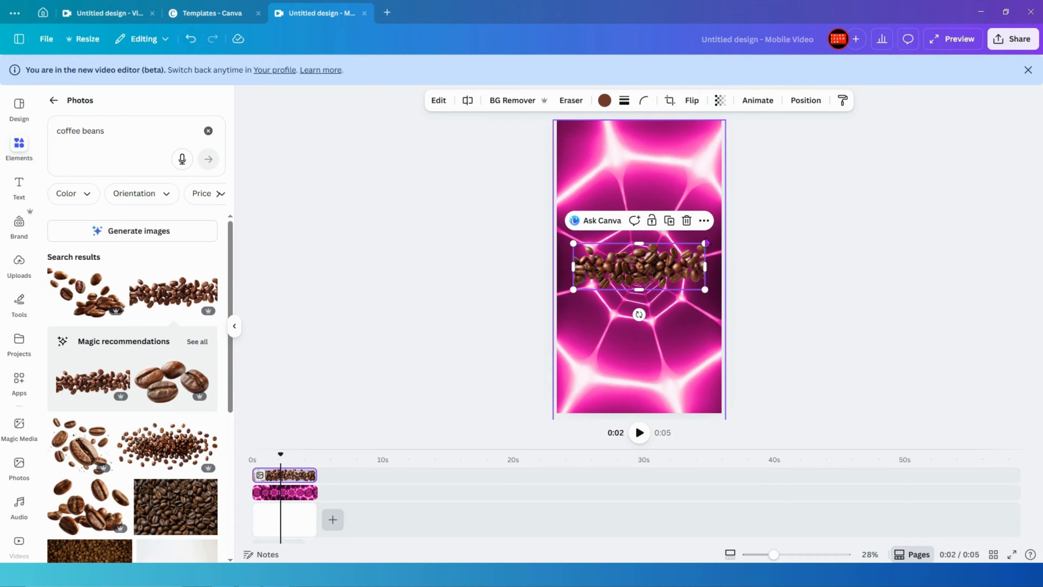
- Enlarge the coffee beans photo, shift it past the page's left edge and place a duplicate beside it as a continuous strip
{"action": "left_click_drag", "start_coordinate": [705, 243], "coordinate": [785, 205]}
{"action": "left_click_drag", "start_coordinate": [664, 242], "coordinate": [517, 243]}
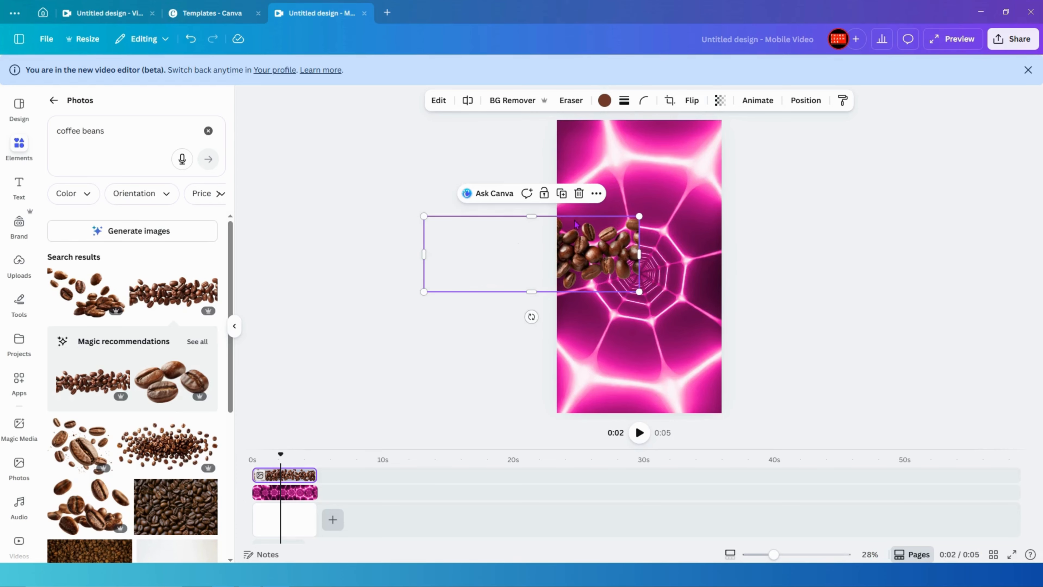
{"action": "left_click", "coordinate": [561, 194]}
{"action": "left_click_drag", "start_coordinate": [573, 263], "coordinate": [778, 242]}
- Group the two coffee beans photos and move the group lower, with its right end at the page's right edge
{"action": "left_click_drag", "start_coordinate": [556, 252], "coordinate": [677, 253]}
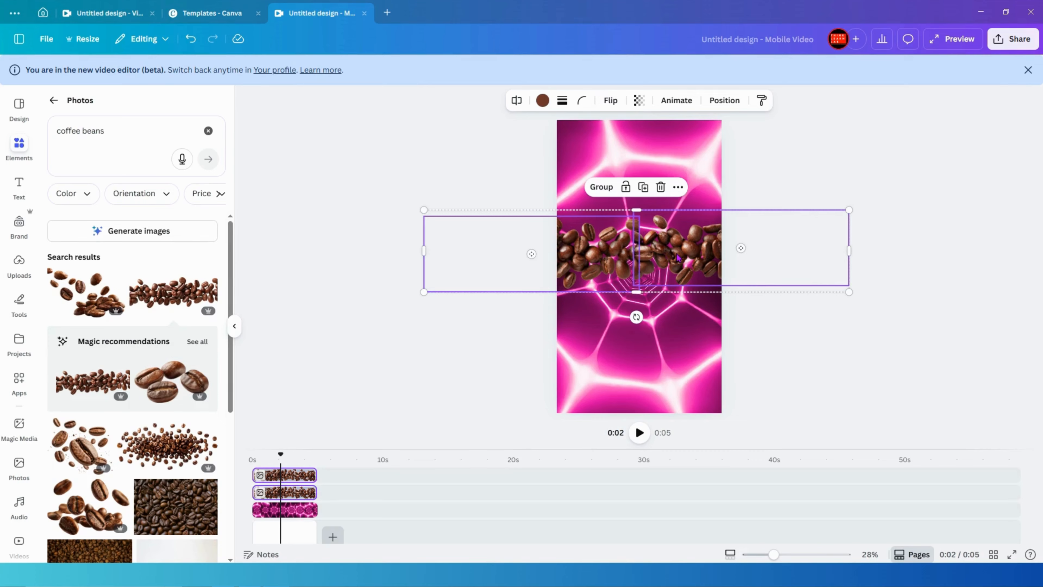
{"action": "left_click", "coordinate": [601, 186]}
{"action": "left_click_drag", "start_coordinate": [706, 259], "coordinate": [579, 328]}
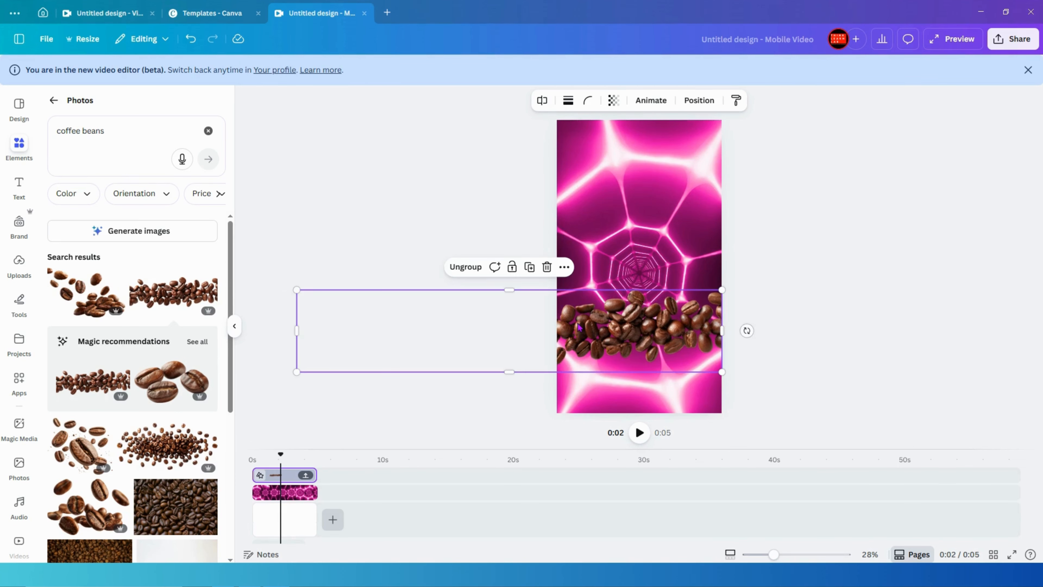
- Create a custom animation that carries the coffee beans group horizontally to the right, off the page
{"action": "left_click", "coordinate": [651, 102]}
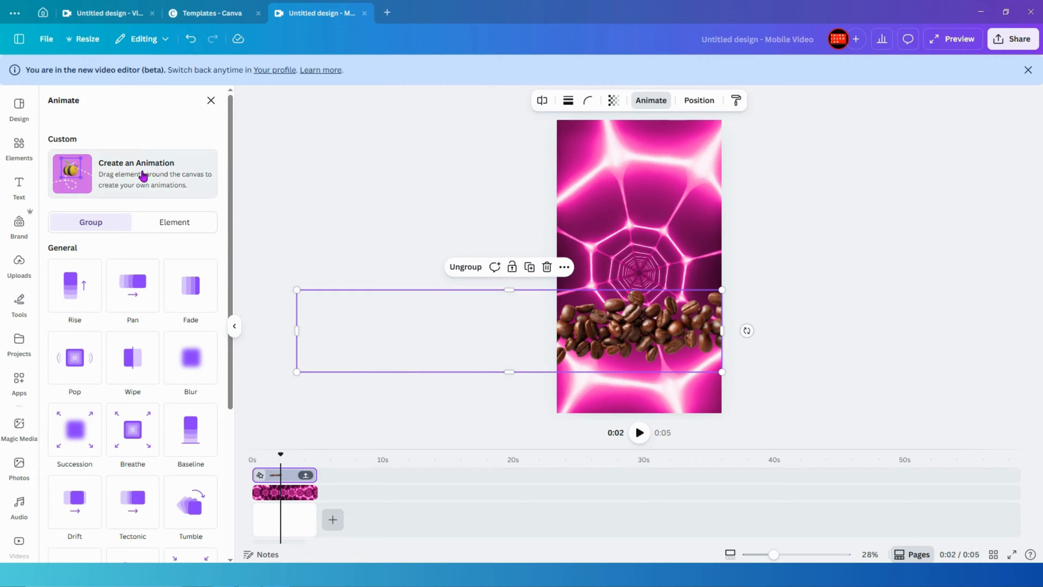
{"action": "left_click", "coordinate": [147, 181]}
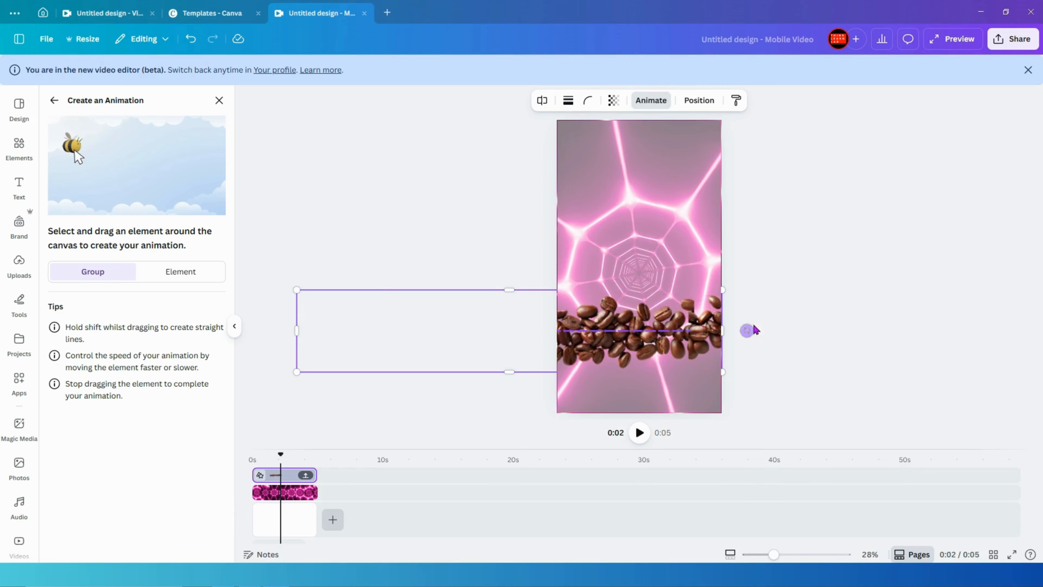
{"action": "left_click_drag", "start_coordinate": [804, 331], "coordinate": [847, 337]}
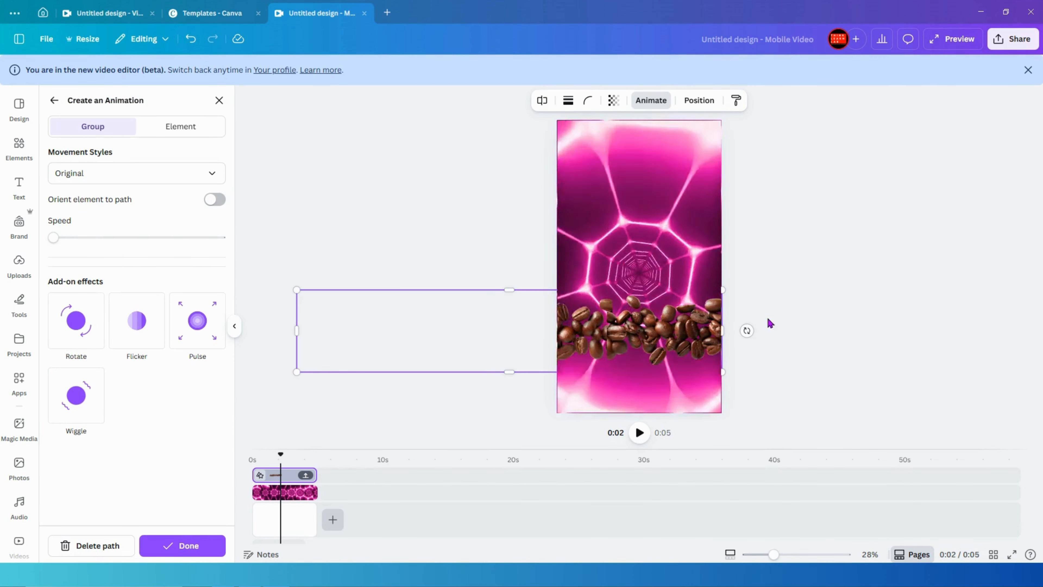
- Set the beans animation's movement style to Steady, raise its speed slightly and finish editing the animation
{"action": "left_click", "coordinate": [217, 176]}
{"action": "left_click", "coordinate": [94, 228]}
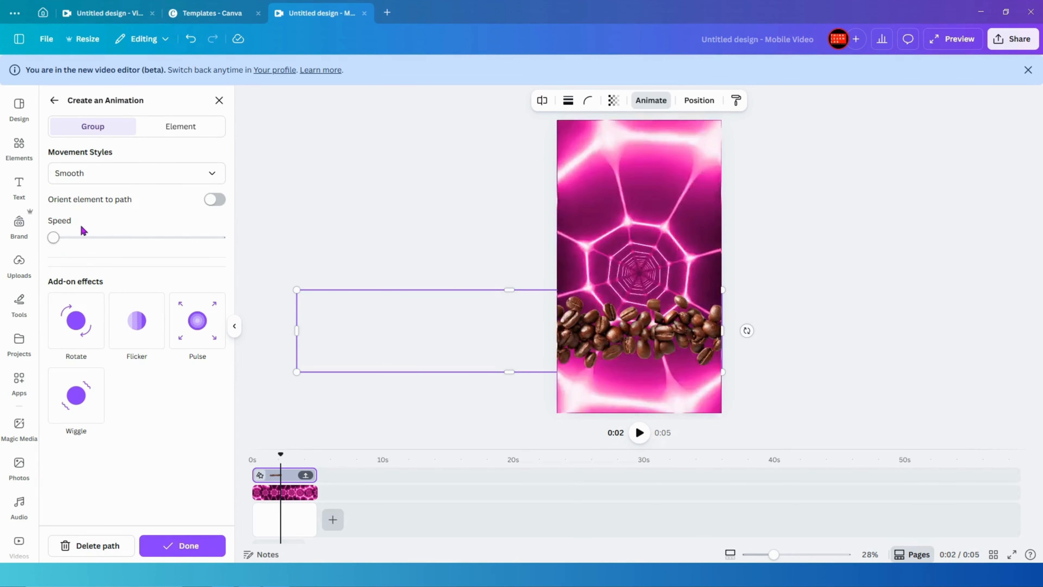
{"action": "mouse_move", "coordinate": [54, 238]}
{"action": "left_mouse_down"}
{"action": "mouse_move", "coordinate": [180, 247]}
{"action": "mouse_move", "coordinate": [71, 238]}
{"action": "left_mouse_up"}
{"action": "left_click", "coordinate": [207, 176]}
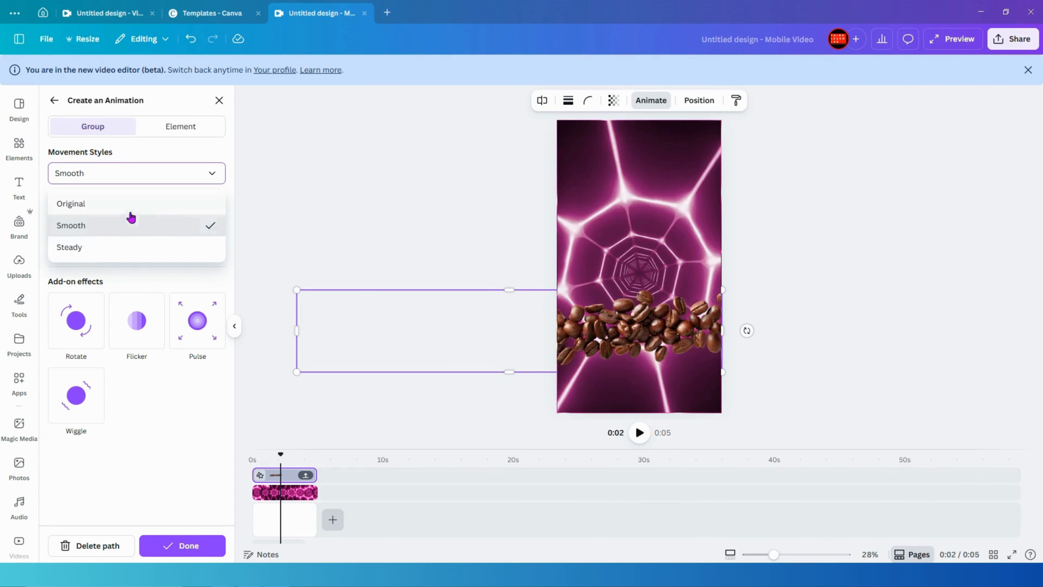
{"action": "left_click", "coordinate": [96, 250]}
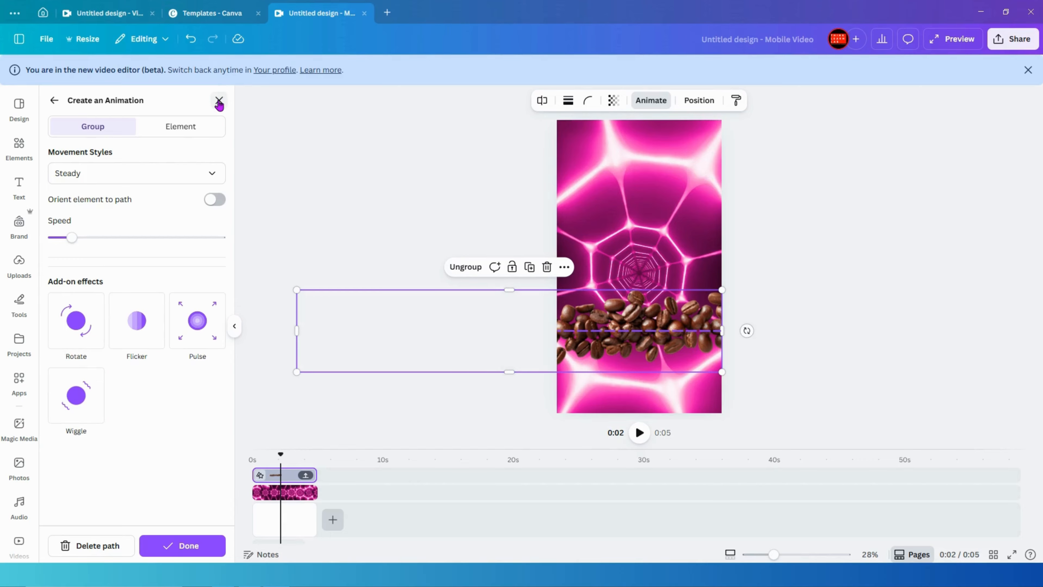
{"action": "left_click", "coordinate": [219, 101]}
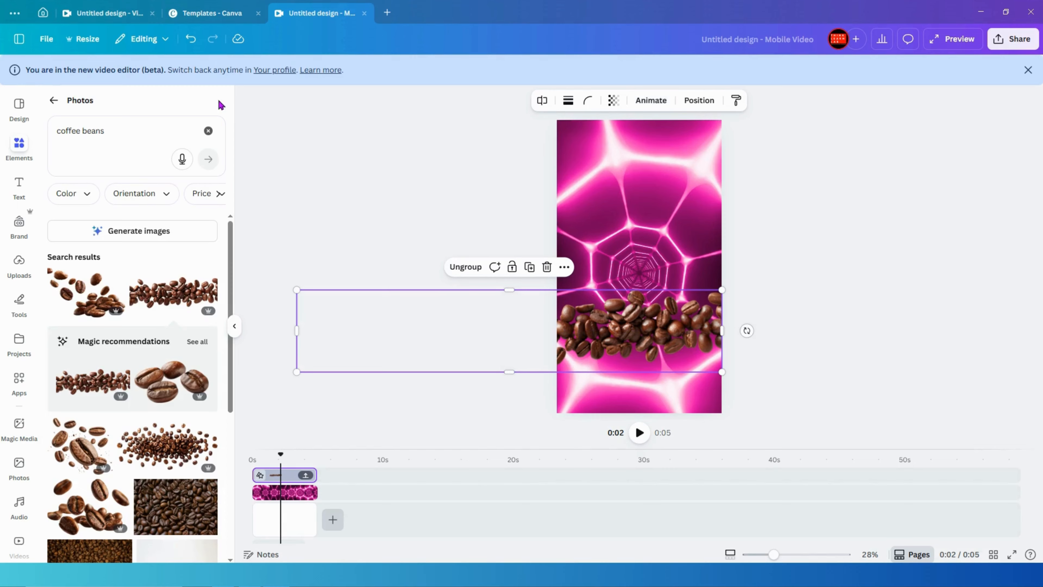
- Search the stock photos for "cooffe cup"
{"action": "left_click", "coordinate": [112, 133]}
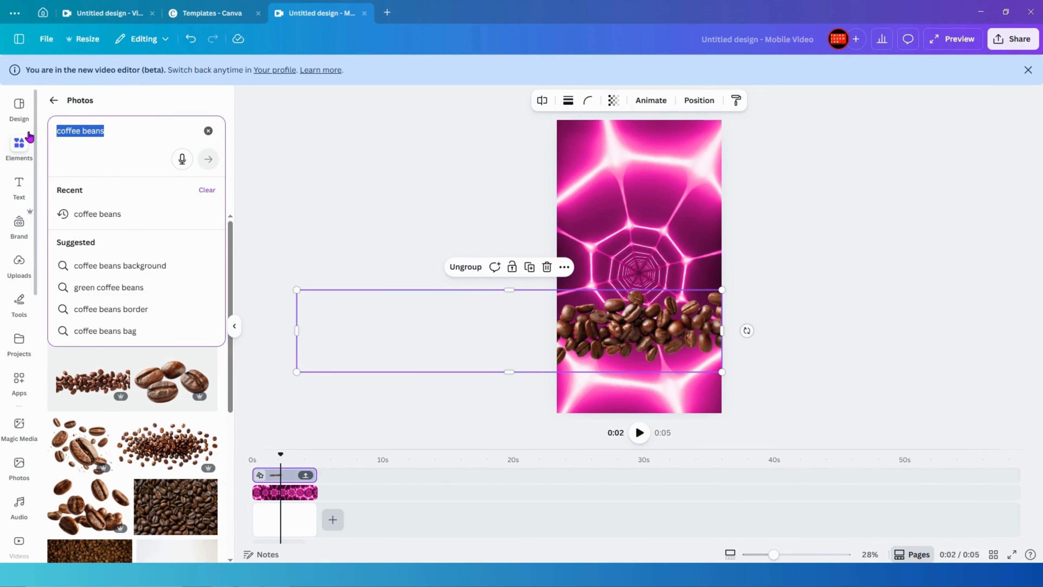
{"action": "type", "text": "coof"}
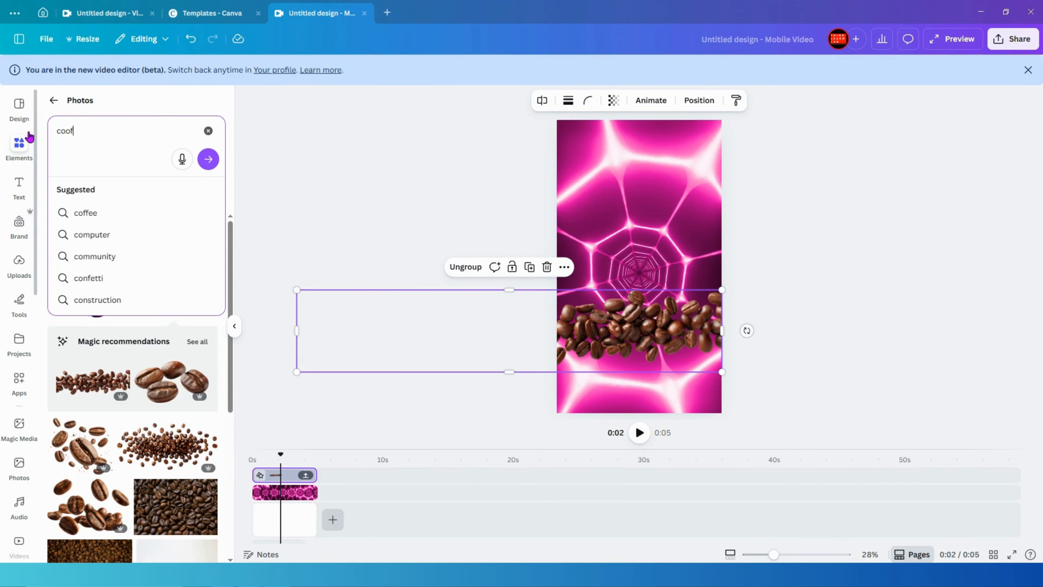
{"action": "type", "text": "fecup"}
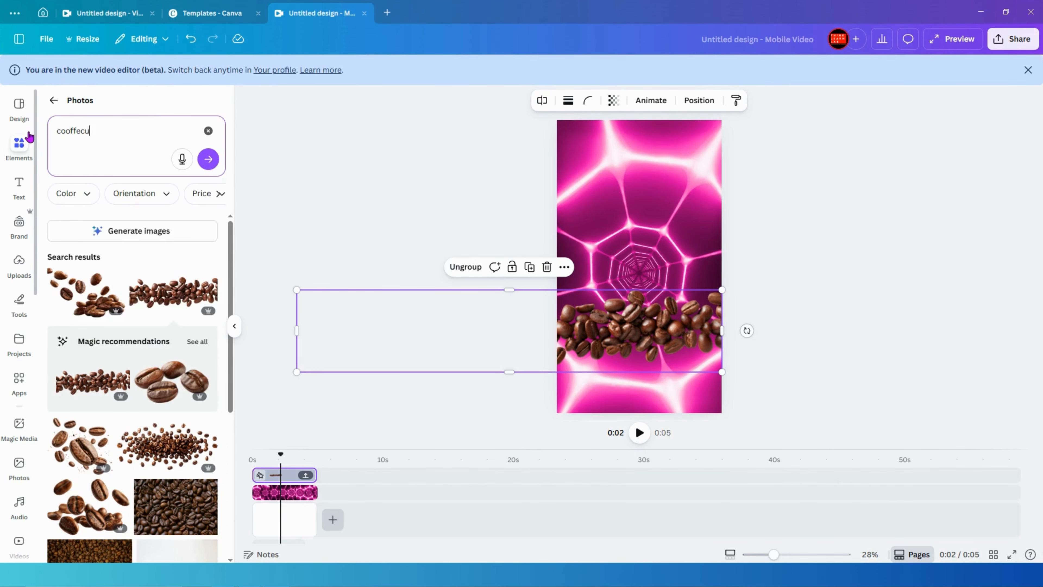
{"action": "left_click", "coordinate": [81, 133]}
{"action": "key", "text": "Return"}
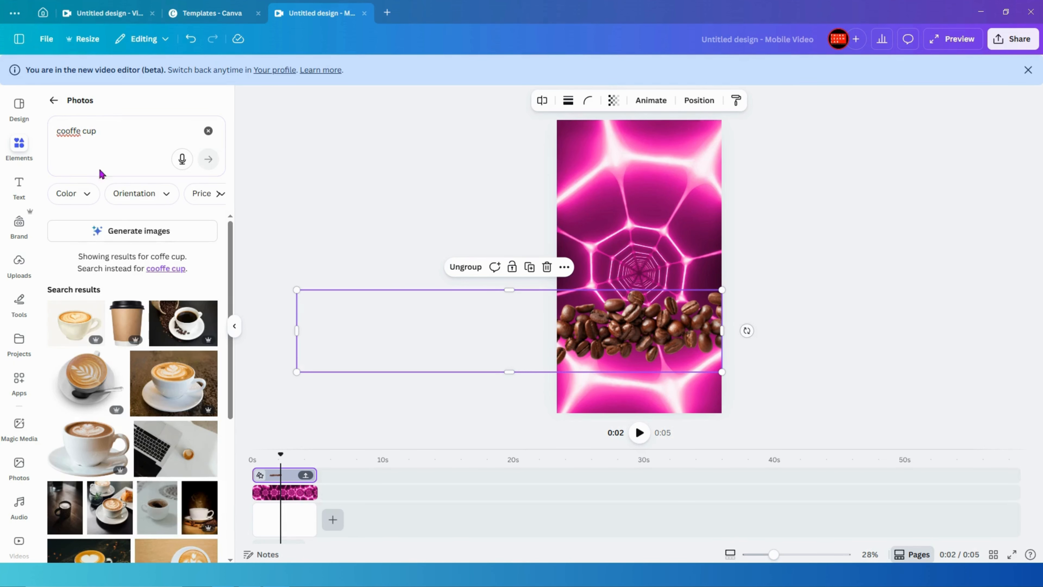
- Add the latte cup photo with the blue-rimmed saucer as a new timeline layer above the coffee beans, starting at 0 seconds
{"action": "scroll", "coordinate": [152, 341], "scroll_direction": "down", "scroll_amount": 3}
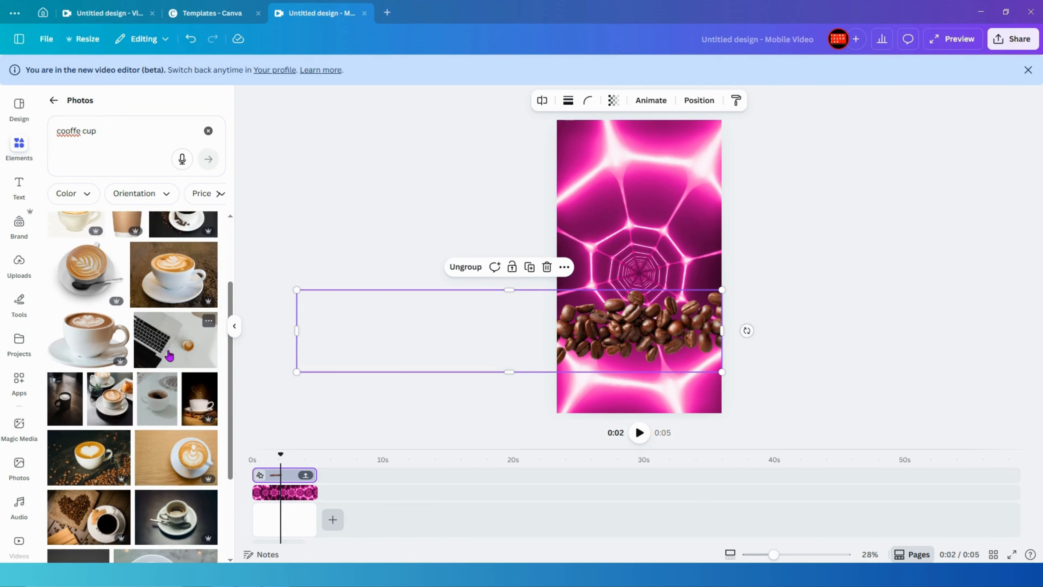
{"action": "scroll", "coordinate": [163, 364], "scroll_direction": "down", "scroll_amount": 3}
{"action": "scroll", "coordinate": [99, 417], "scroll_direction": "down", "scroll_amount": 3}
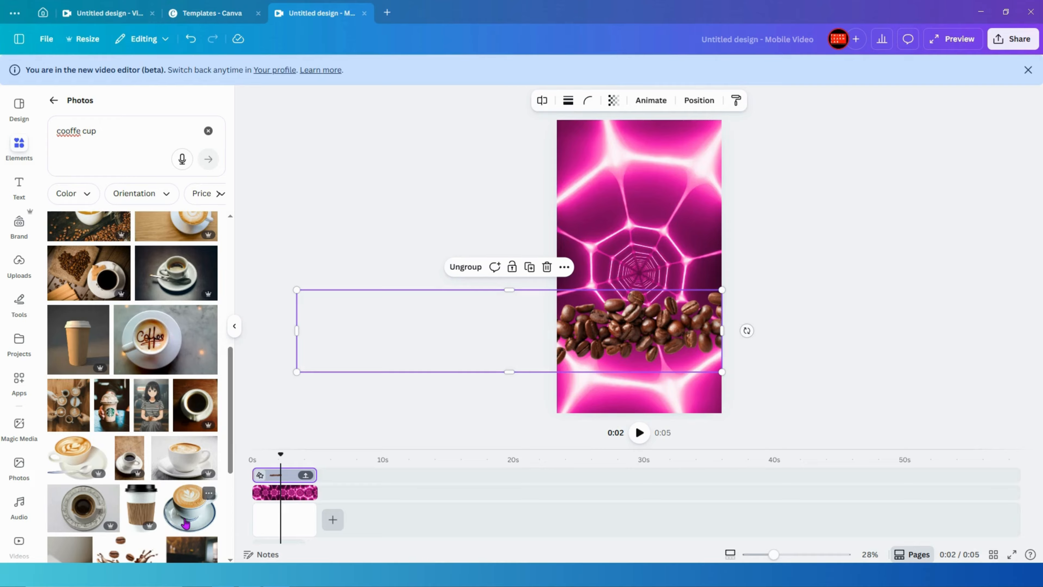
{"action": "left_click_drag", "start_coordinate": [188, 520], "coordinate": [295, 477]}
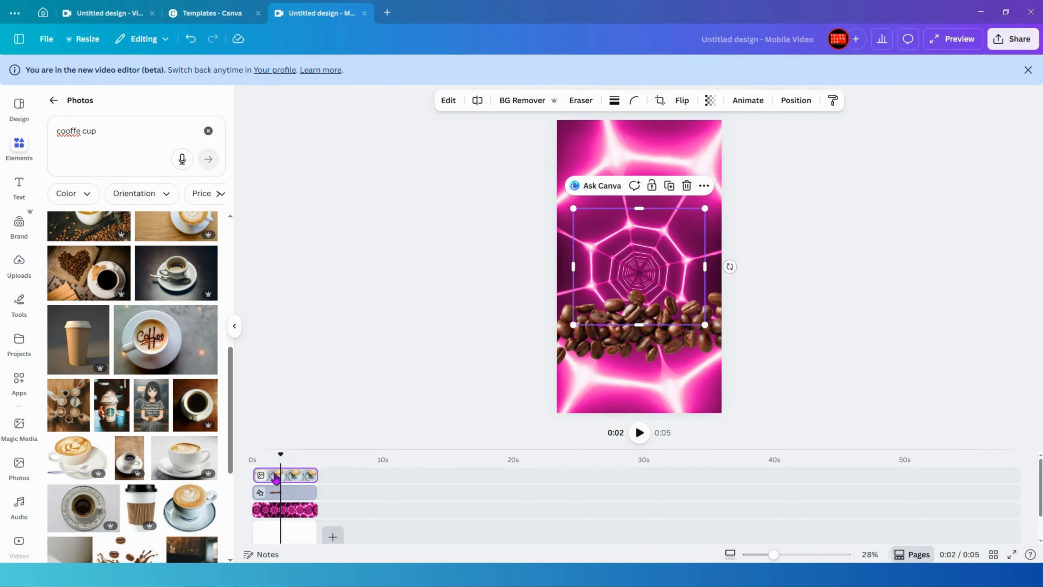
{"action": "right_click", "coordinate": [324, 483]}
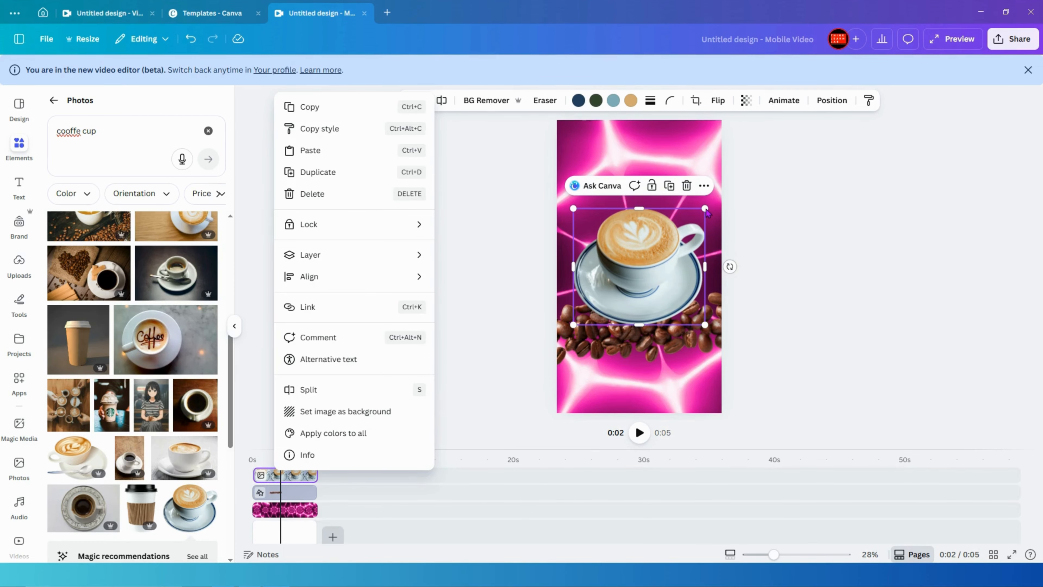
{"action": "left_click", "coordinate": [564, 235]}
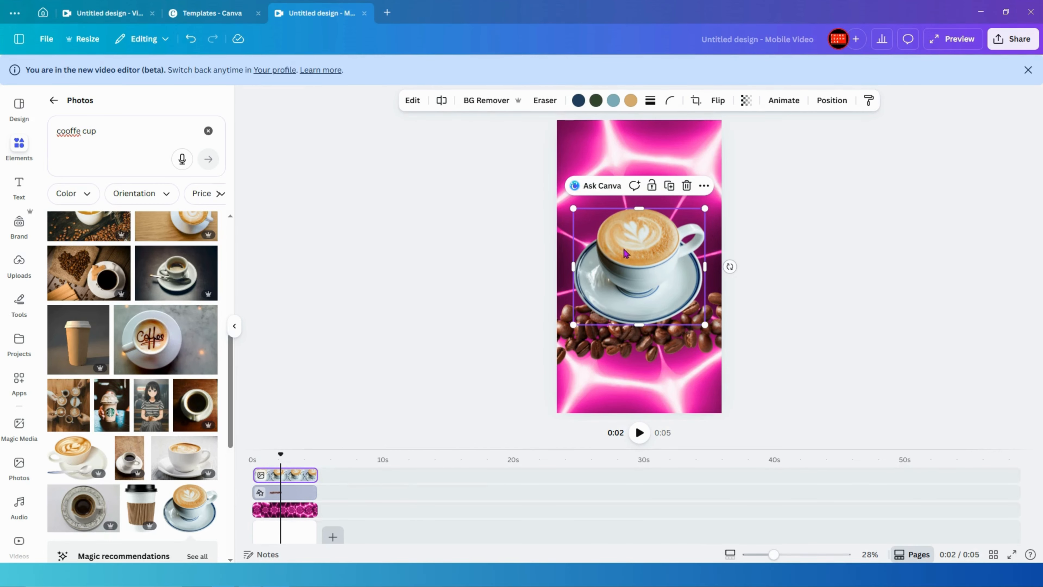
- Shrink the latte cup photo and place it in the upper right of the page
{"action": "left_click_drag", "start_coordinate": [649, 260], "coordinate": [650, 324]}
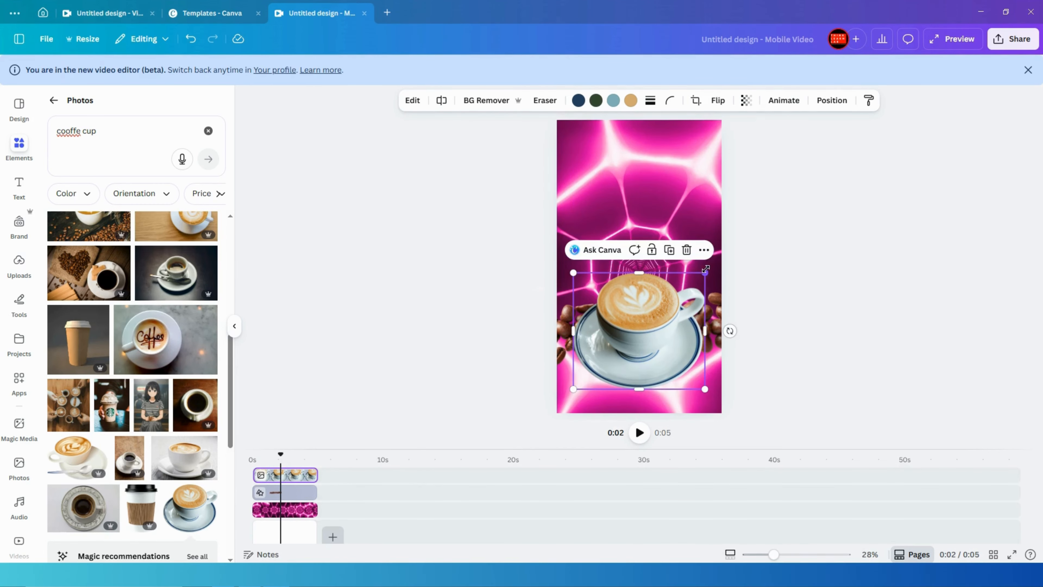
{"action": "left_click_drag", "start_coordinate": [705, 269], "coordinate": [672, 302]}
{"action": "left_click_drag", "start_coordinate": [654, 313], "coordinate": [694, 167]}
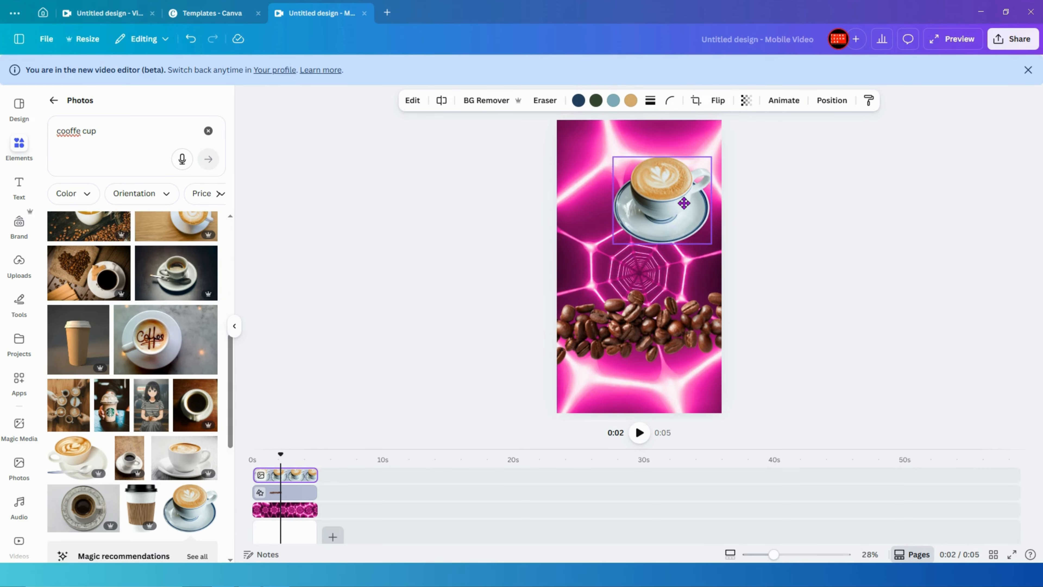
- Add the espresso cup photo with the dark background near the bottom of the page and remove its background
{"action": "left_click_drag", "start_coordinate": [171, 281], "coordinate": [660, 331]}
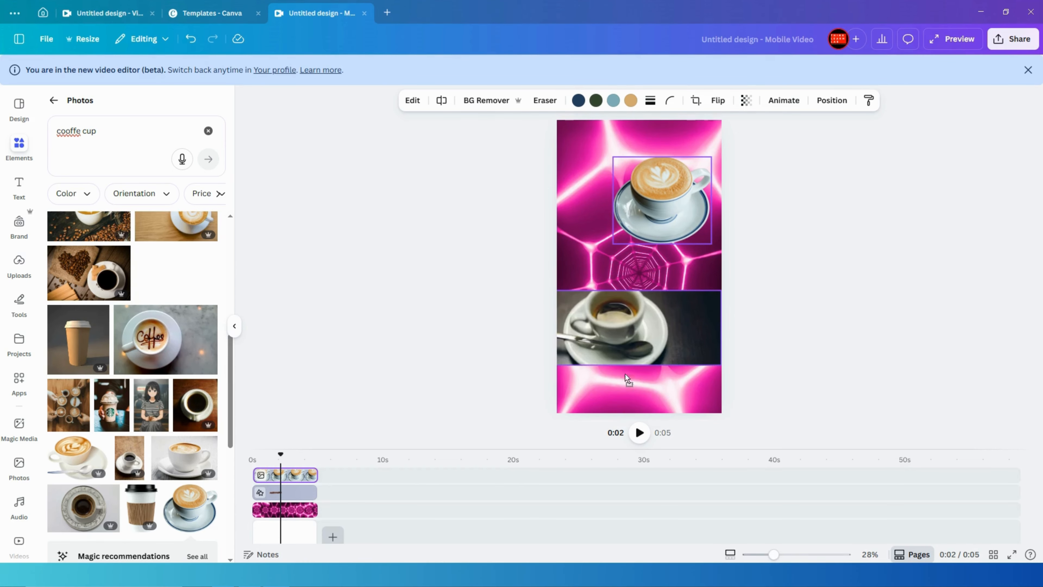
{"action": "left_click_drag", "start_coordinate": [628, 380], "coordinate": [640, 382]}
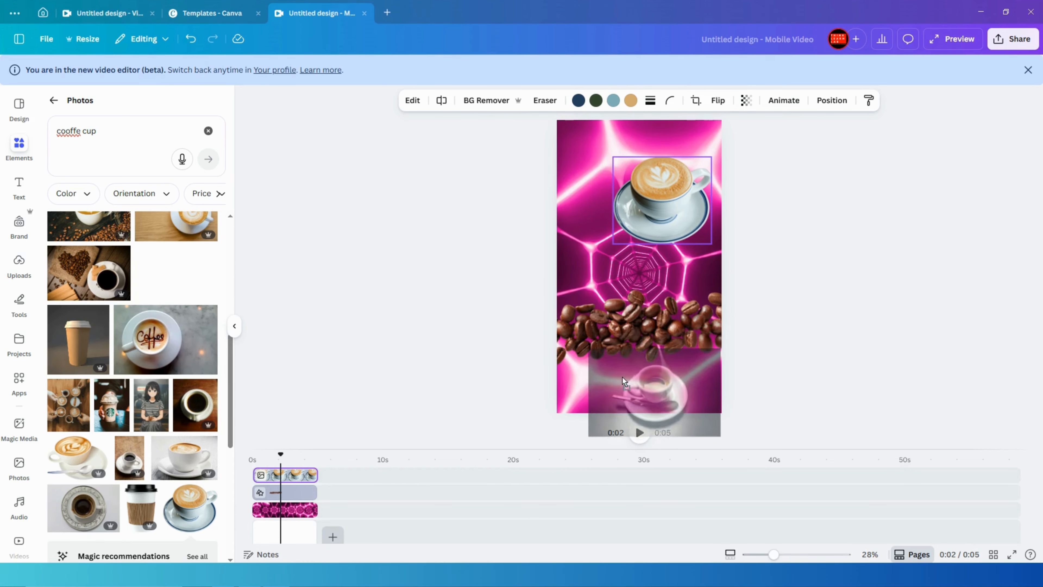
{"action": "left_click", "coordinate": [486, 103]}
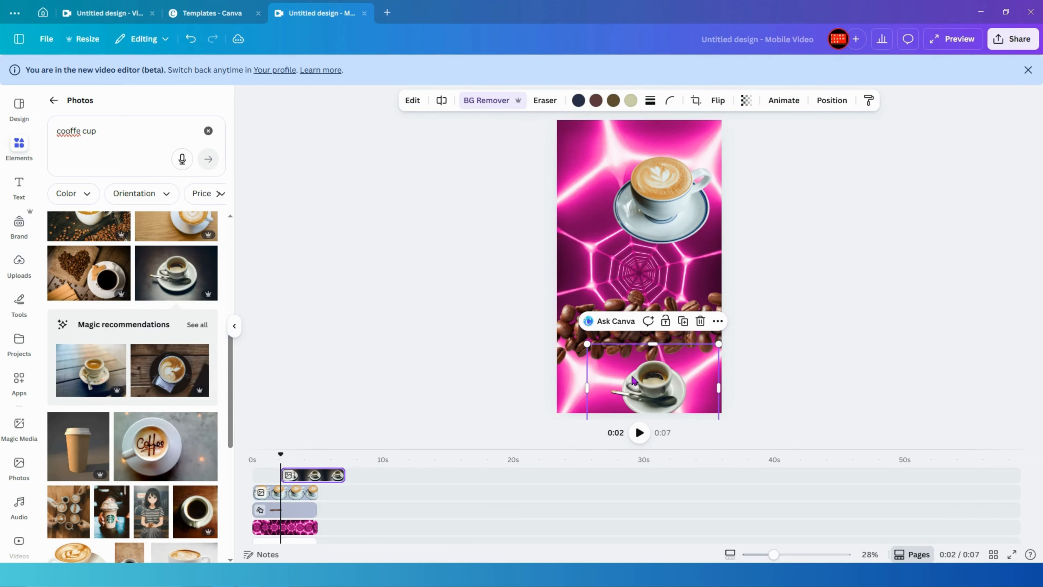
- Enlarge the espresso cup photo and move it almost entirely off the page at the lower left
{"action": "left_click_drag", "start_coordinate": [659, 387], "coordinate": [628, 263]}
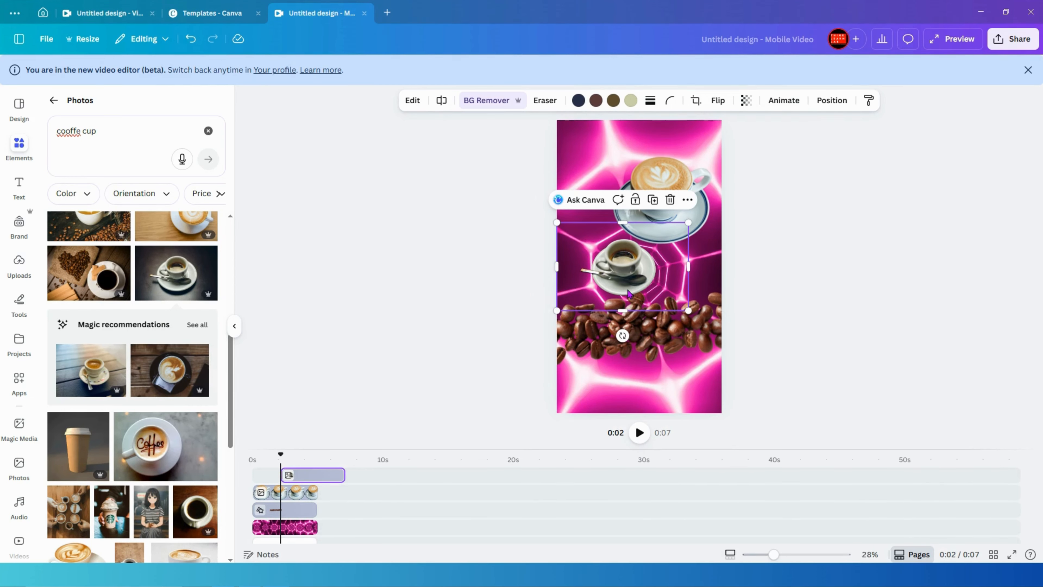
{"action": "left_click_drag", "start_coordinate": [634, 289], "coordinate": [653, 362]}
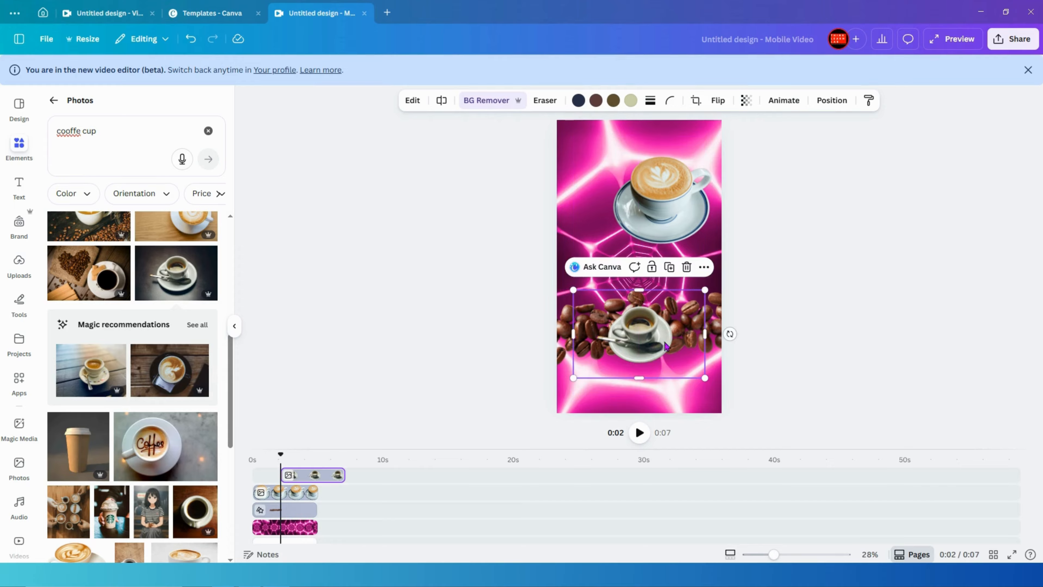
{"action": "left_click_drag", "start_coordinate": [706, 290], "coordinate": [758, 255]}
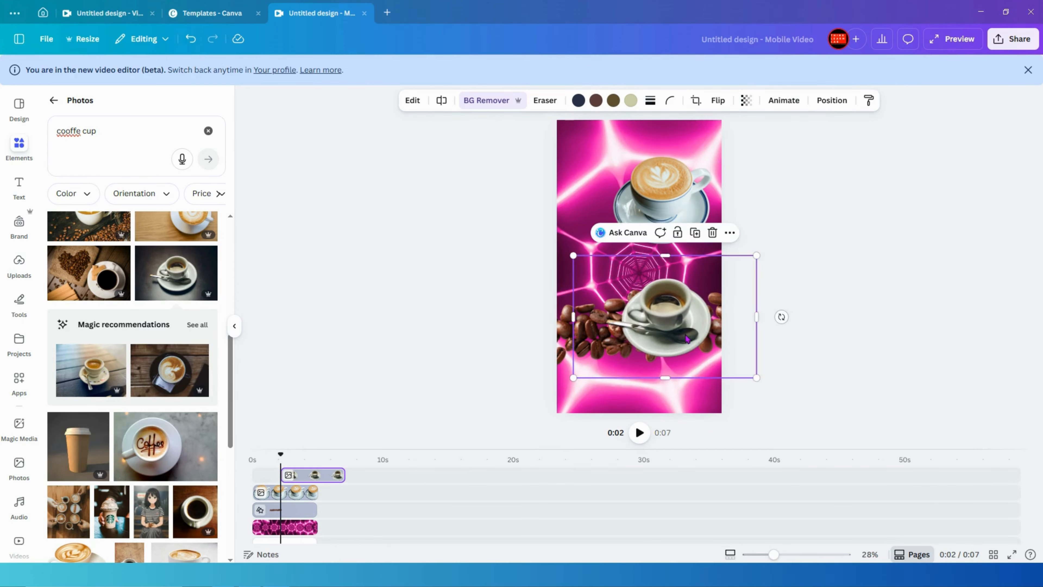
{"action": "left_click_drag", "start_coordinate": [680, 343], "coordinate": [538, 380]}
- Nudge the espresso cup slightly inward and give it a custom animation path curving with a loop across the bottom of the page
{"action": "left_click", "coordinate": [783, 101]}
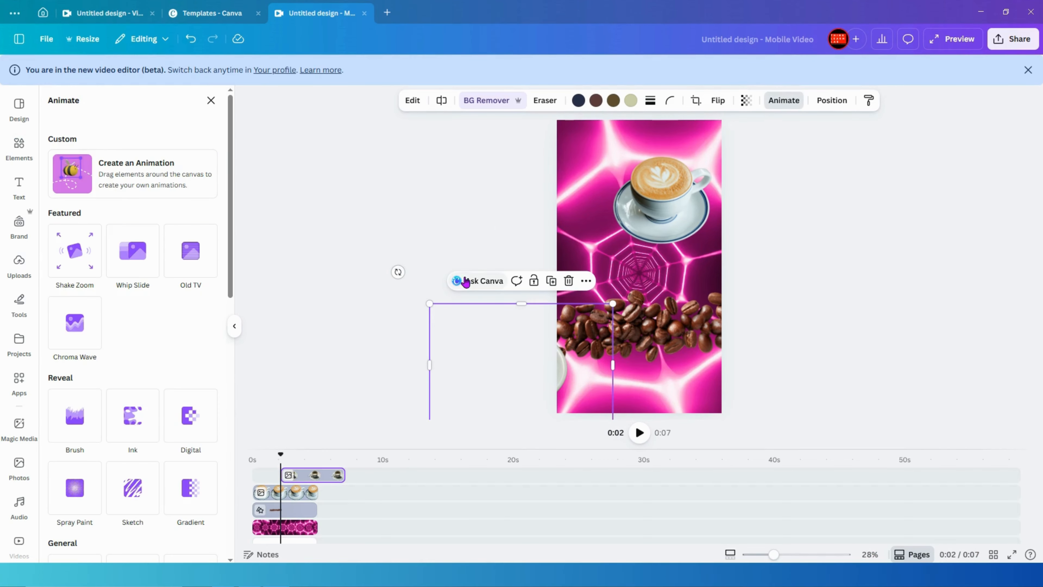
{"action": "left_click_drag", "start_coordinate": [564, 366], "coordinate": [608, 363]}
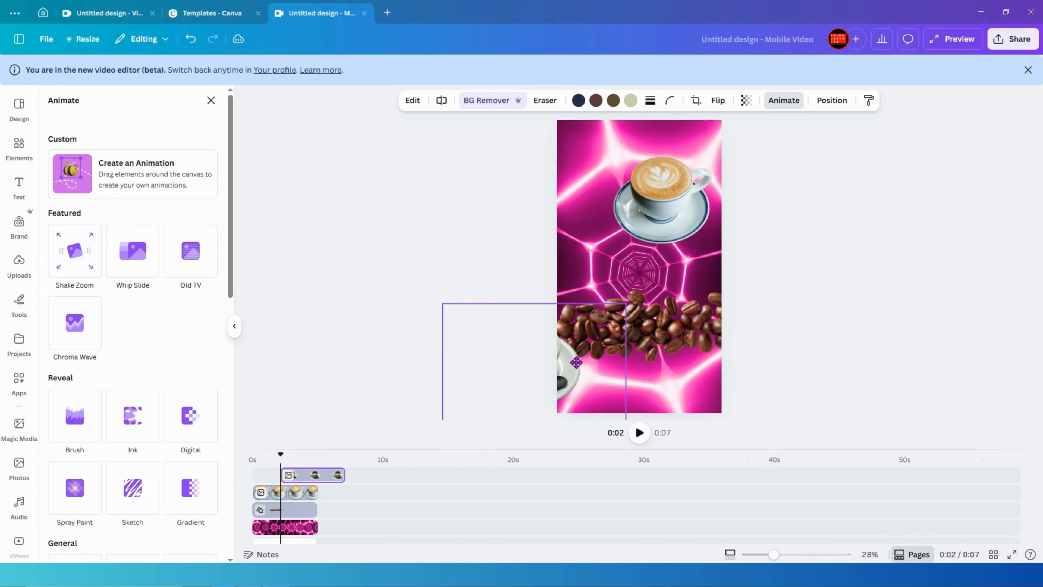
{"action": "left_click", "coordinate": [194, 188]}
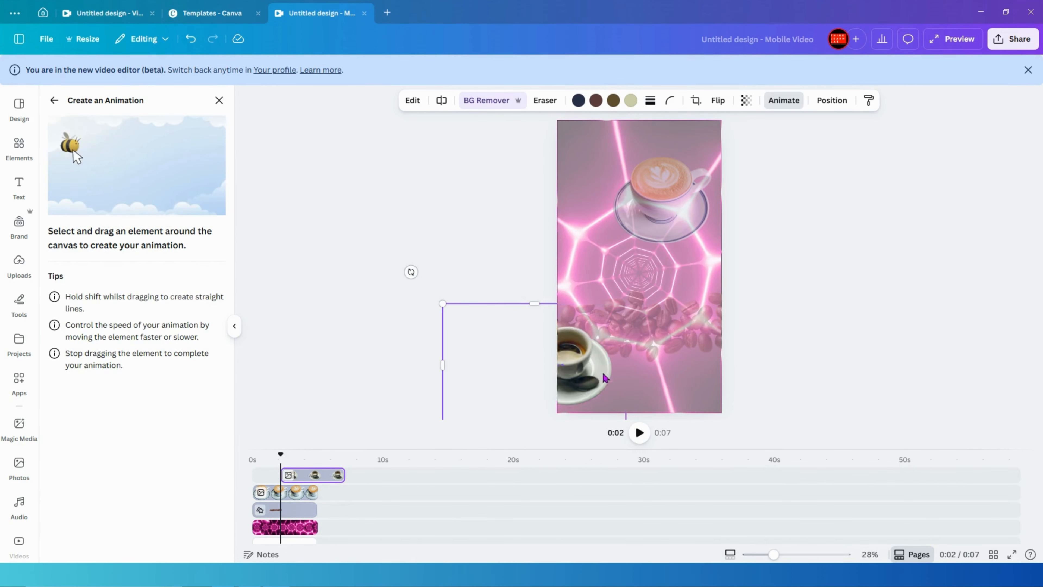
{"action": "mouse_move", "coordinate": [670, 382]}
{"action": "left_mouse_down"}
{"action": "mouse_move", "coordinate": [767, 387]}
{"action": "mouse_move", "coordinate": [703, 389]}
{"action": "left_mouse_up"}
{"action": "mouse_move", "coordinate": [706, 432]}
{"action": "left_mouse_down"}
{"action": "mouse_move", "coordinate": [714, 387]}
{"action": "mouse_move", "coordinate": [575, 395]}
{"action": "left_mouse_up"}
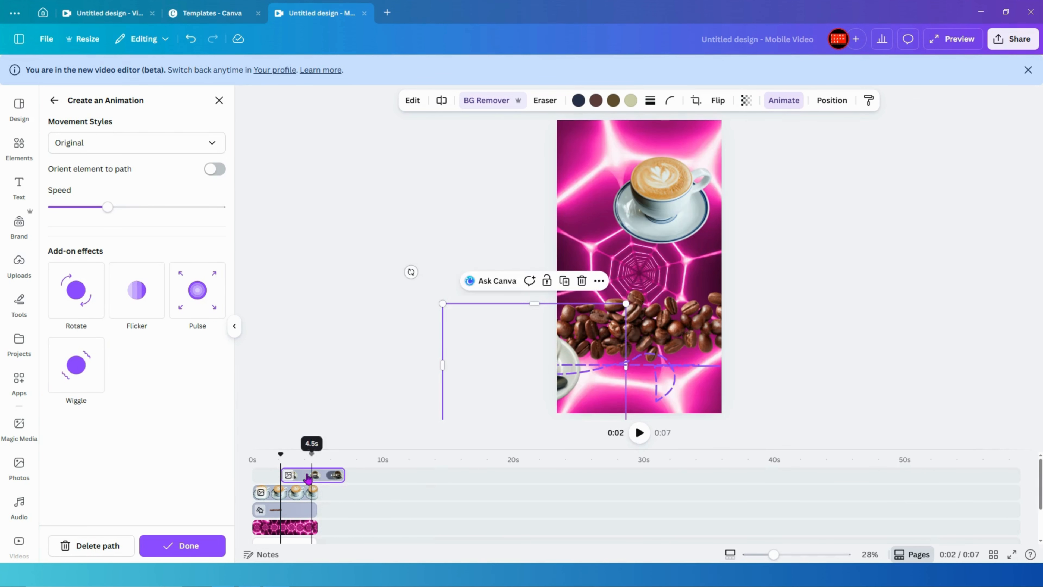
- Move the espresso cup clip to start at 0 seconds and scrub through to about 4 seconds to preview its path
{"action": "left_click_drag", "start_coordinate": [313, 476], "coordinate": [255, 454]}
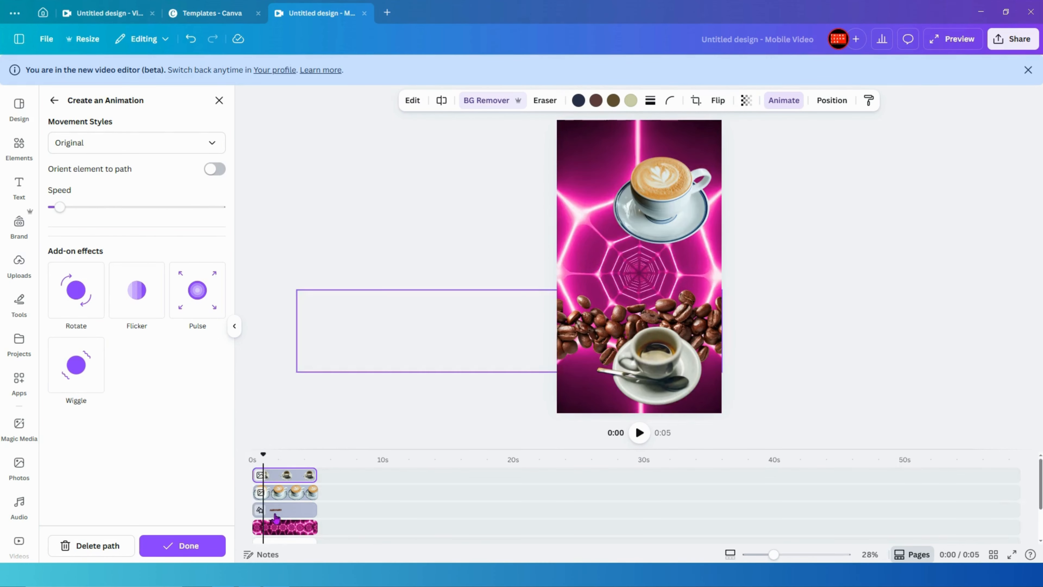
{"action": "scroll", "coordinate": [275, 517], "scroll_direction": "down", "scroll_amount": 3}
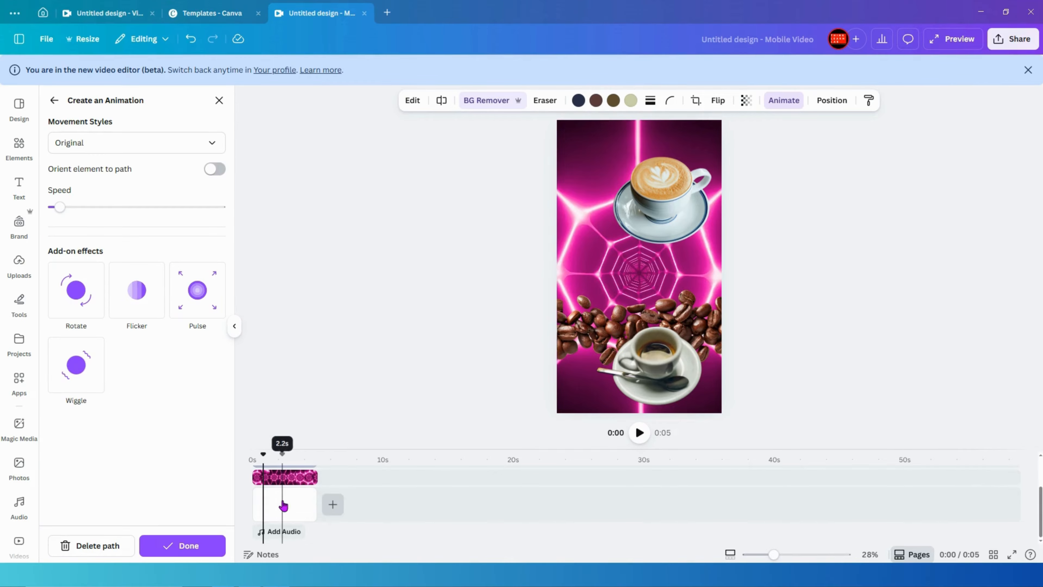
{"action": "scroll", "coordinate": [283, 505], "scroll_direction": "up", "scroll_amount": 3}
{"action": "left_click_drag", "start_coordinate": [263, 456], "coordinate": [311, 459]}
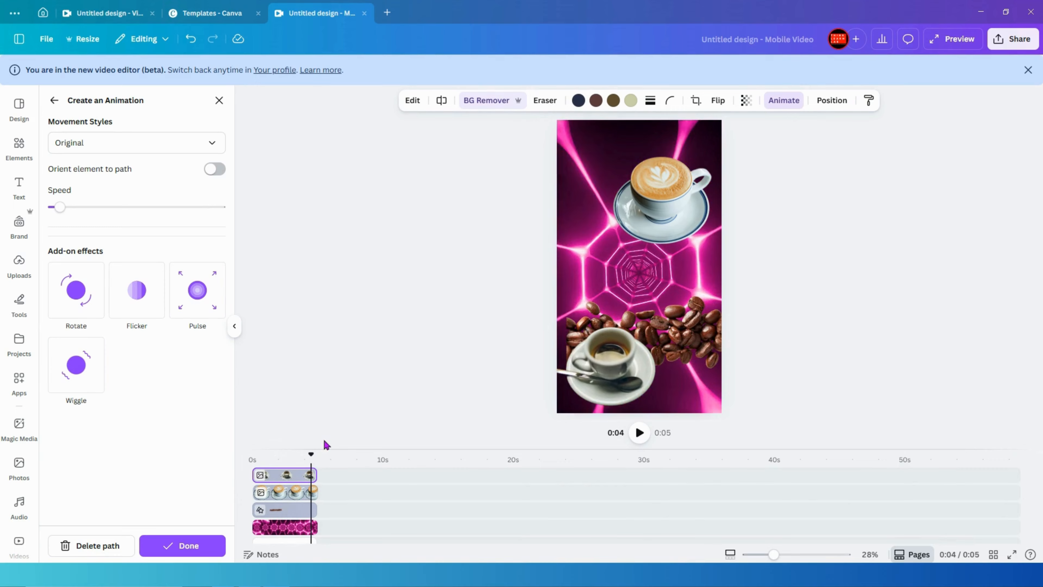
{"action": "left_click", "coordinate": [651, 220]}
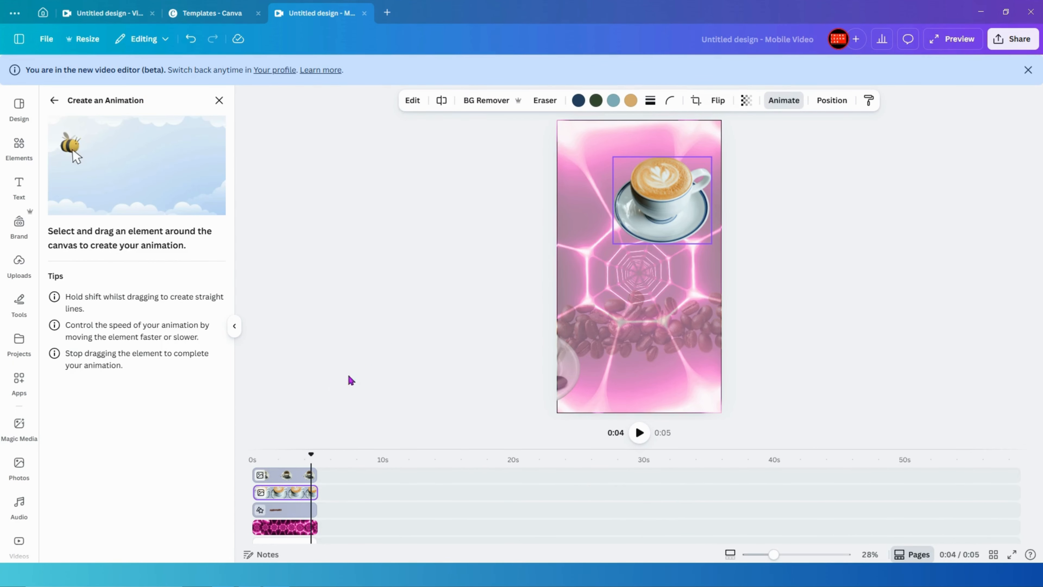
{"action": "left_click", "coordinate": [305, 493]}
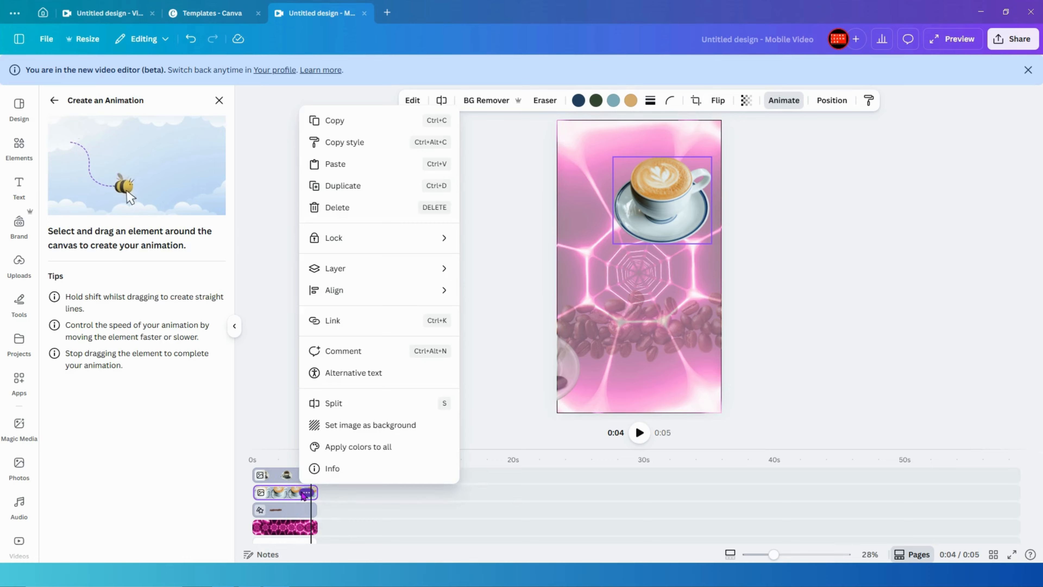
{"action": "left_click", "coordinate": [514, 297]}
{"action": "left_click", "coordinate": [551, 269]}
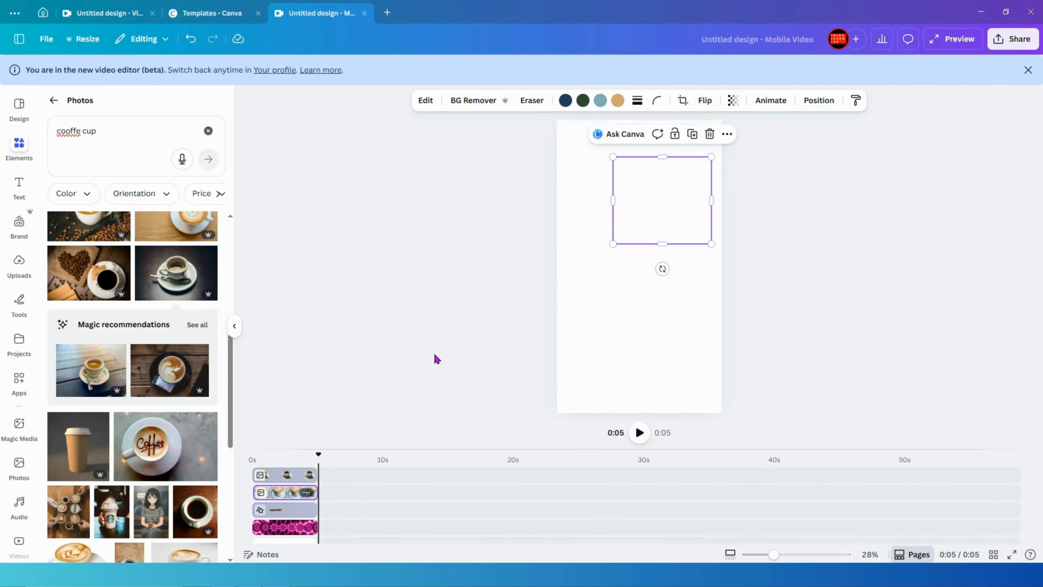
- Return to about 2 seconds on the timeline and place the latte cup photo tilted, just off the page's upper right corner
{"action": "left_click_drag", "start_coordinate": [319, 454], "coordinate": [285, 454]}
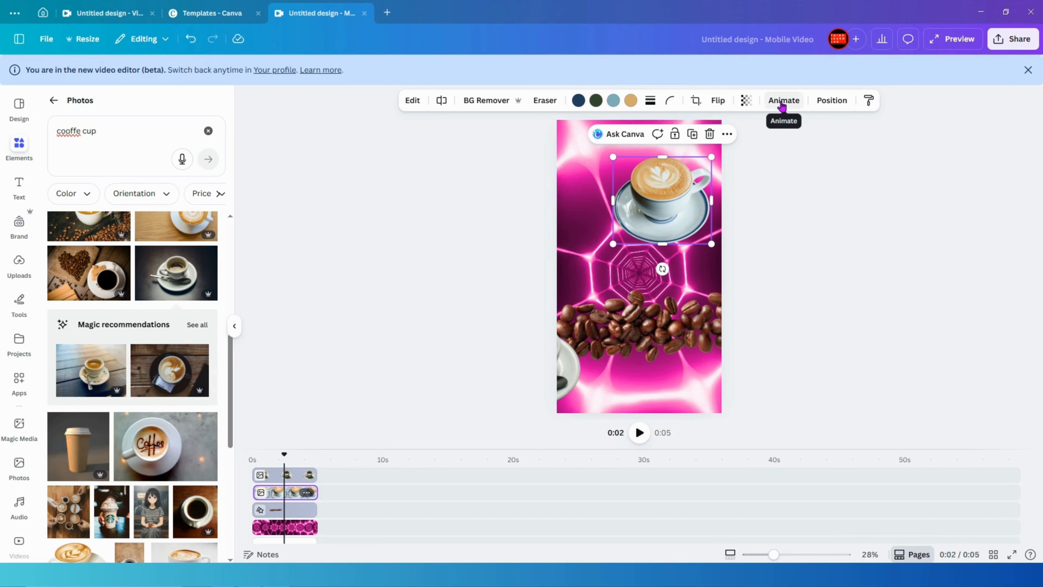
{"action": "left_click", "coordinate": [776, 102]}
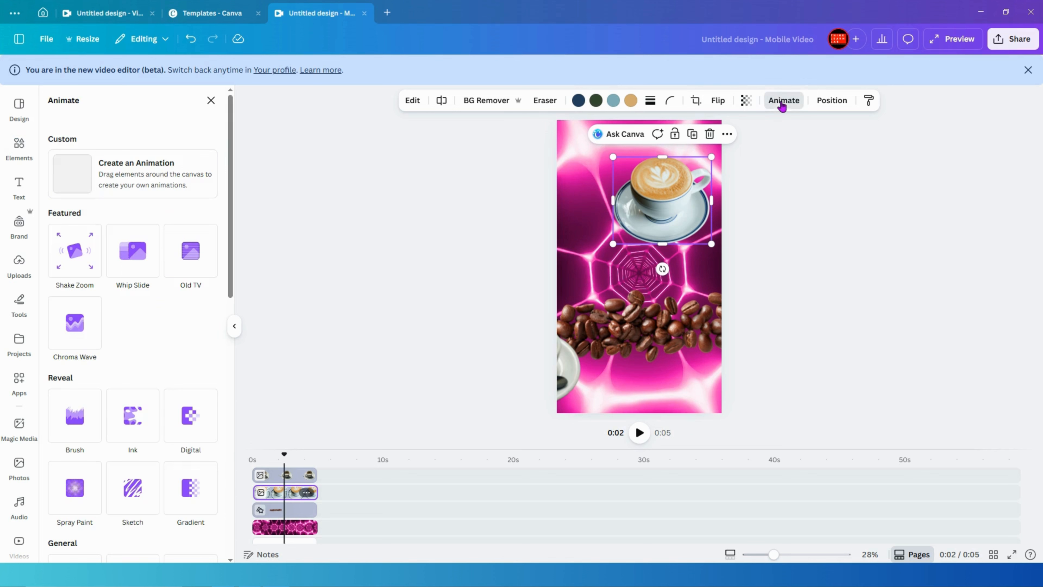
{"action": "left_click", "coordinate": [121, 184]}
{"action": "left_click", "coordinate": [757, 199]}
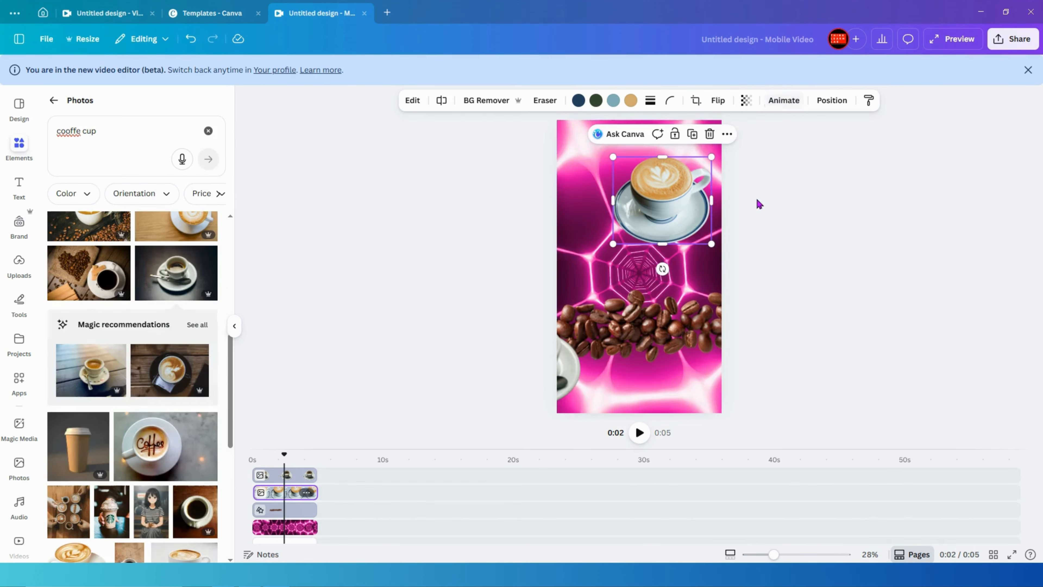
{"action": "left_click_drag", "start_coordinate": [684, 206], "coordinate": [800, 170]}
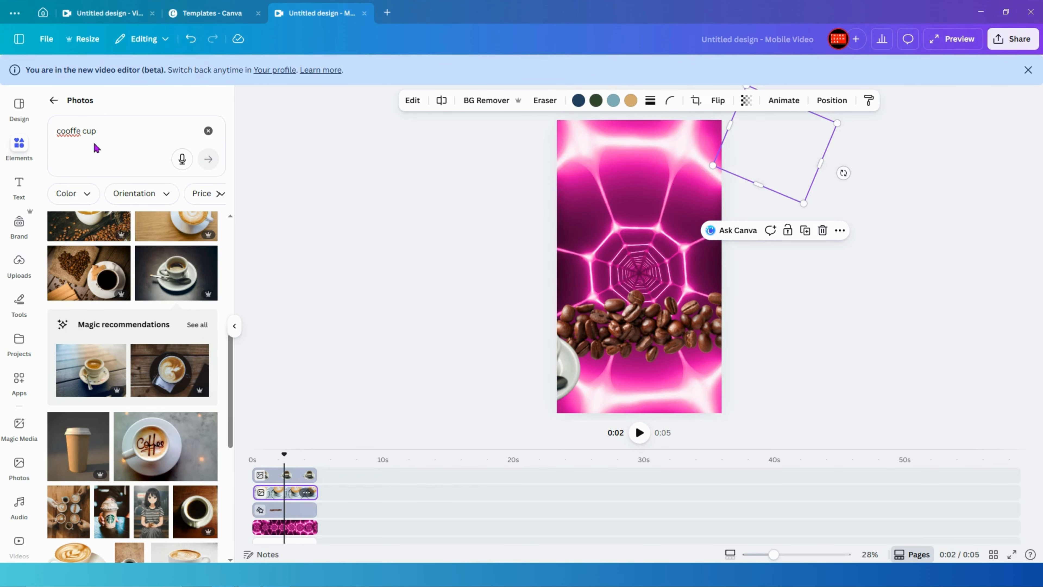
{"action": "left_click", "coordinate": [1027, 71]}
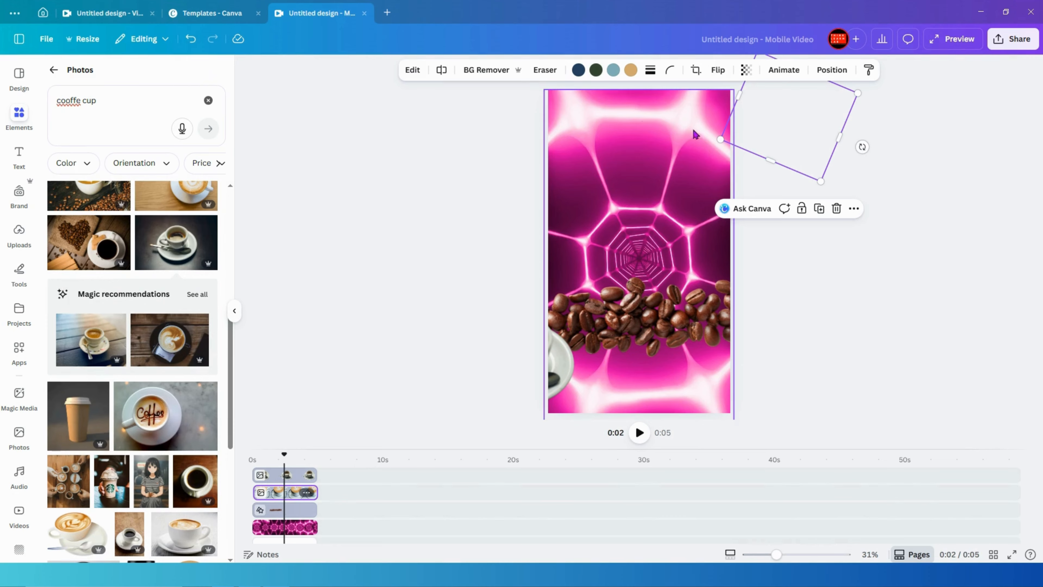
- Create a custom animation path for the latte cup that loops across the upper page from the right and exits past the left edge
{"action": "left_click", "coordinate": [785, 70]}
{"action": "left_click", "coordinate": [124, 142]}
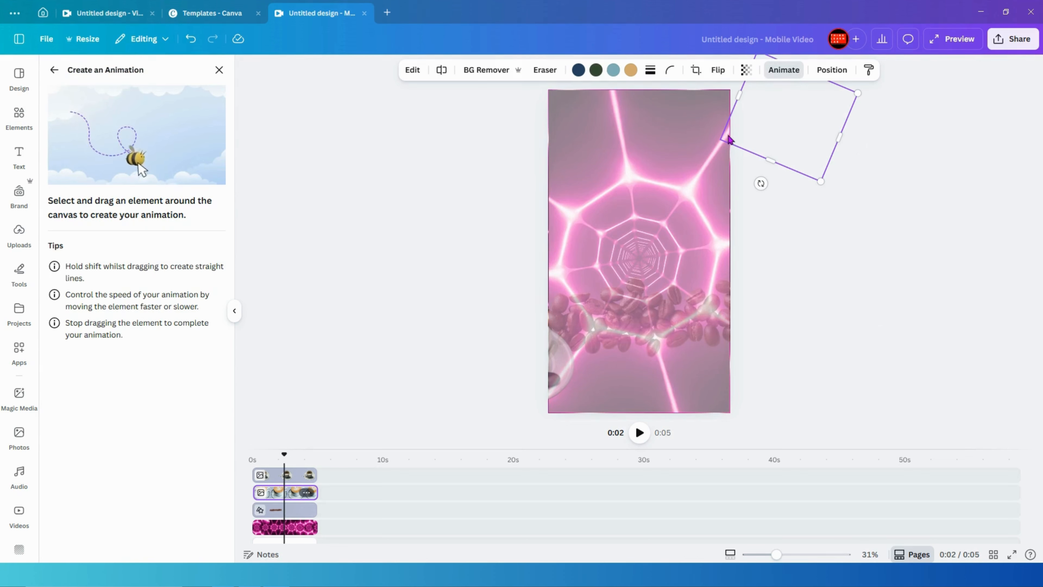
{"action": "mouse_move", "coordinate": [725, 140]}
{"action": "left_mouse_down"}
{"action": "mouse_move", "coordinate": [651, 238]}
{"action": "mouse_move", "coordinate": [623, 257]}
{"action": "mouse_move", "coordinate": [570, 237]}
{"action": "mouse_move", "coordinate": [561, 179]}
{"action": "mouse_move", "coordinate": [593, 157]}
{"action": "mouse_move", "coordinate": [619, 178]}
{"action": "mouse_move", "coordinate": [619, 222]}
{"action": "mouse_move", "coordinate": [546, 234]}
{"action": "mouse_move", "coordinate": [532, 254]}
{"action": "mouse_move", "coordinate": [538, 287]}
{"action": "mouse_move", "coordinate": [567, 293]}
{"action": "mouse_move", "coordinate": [583, 266]}
{"action": "mouse_move", "coordinate": [580, 231]}
{"action": "mouse_move", "coordinate": [550, 201]}
{"action": "mouse_move", "coordinate": [410, 212]}
{"action": "left_mouse_up"}
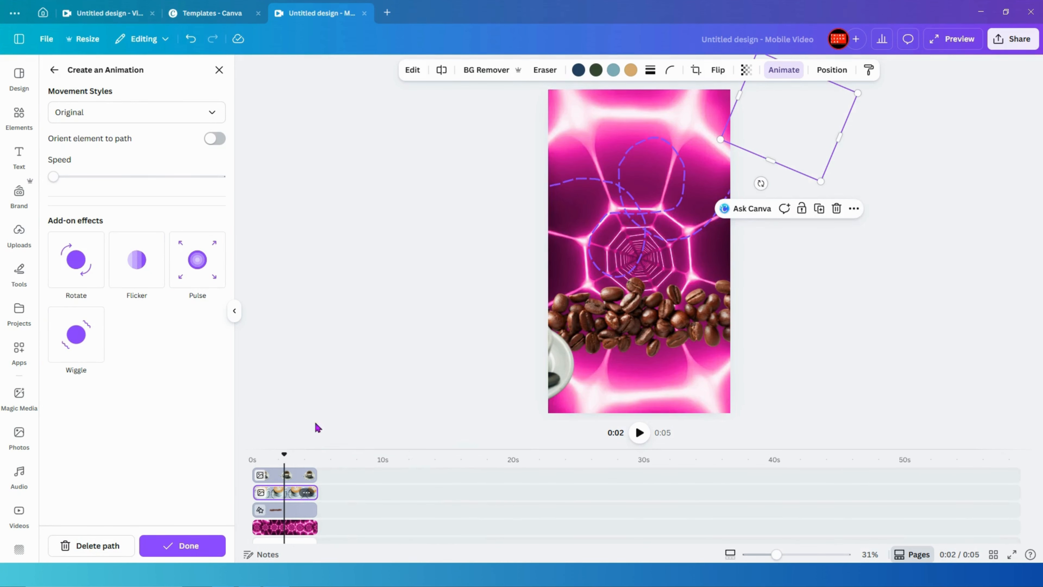
- Add a blank page after the first page on the timeline and shorten it to 3.0 seconds
{"action": "left_click", "coordinate": [333, 514]}
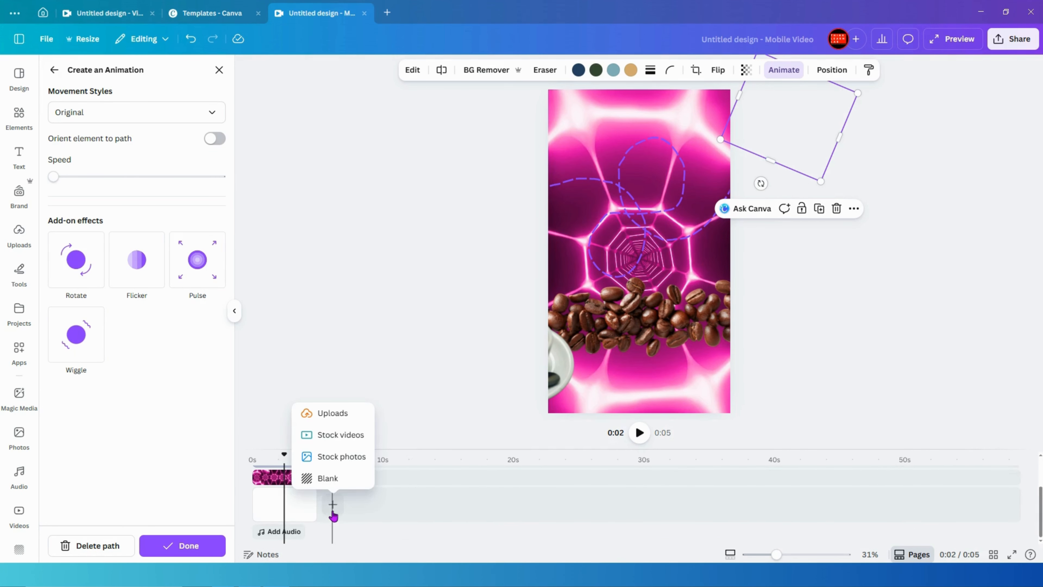
{"action": "left_click", "coordinate": [329, 479]}
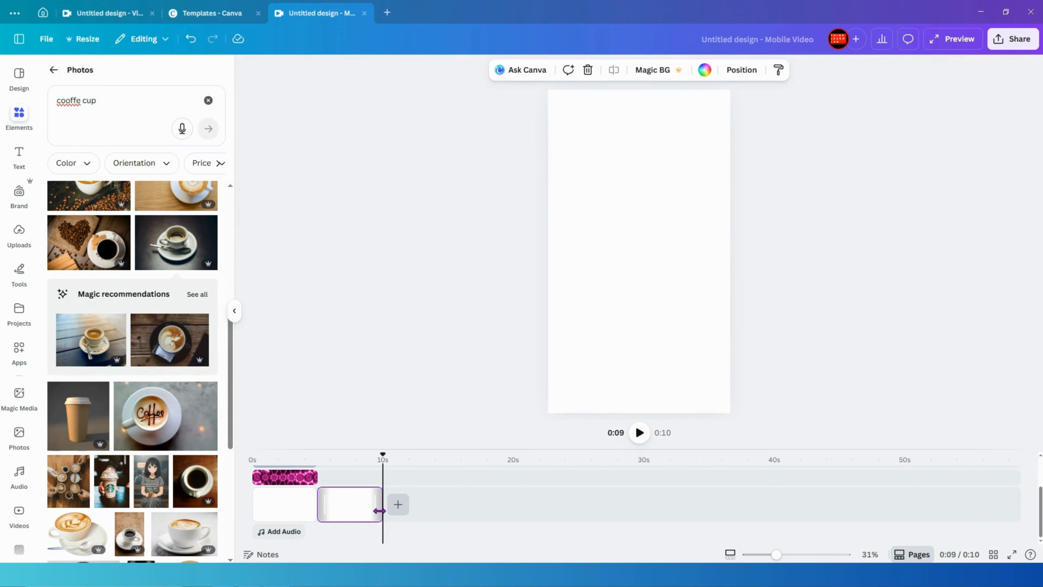
{"action": "left_click_drag", "start_coordinate": [381, 514], "coordinate": [358, 512]}
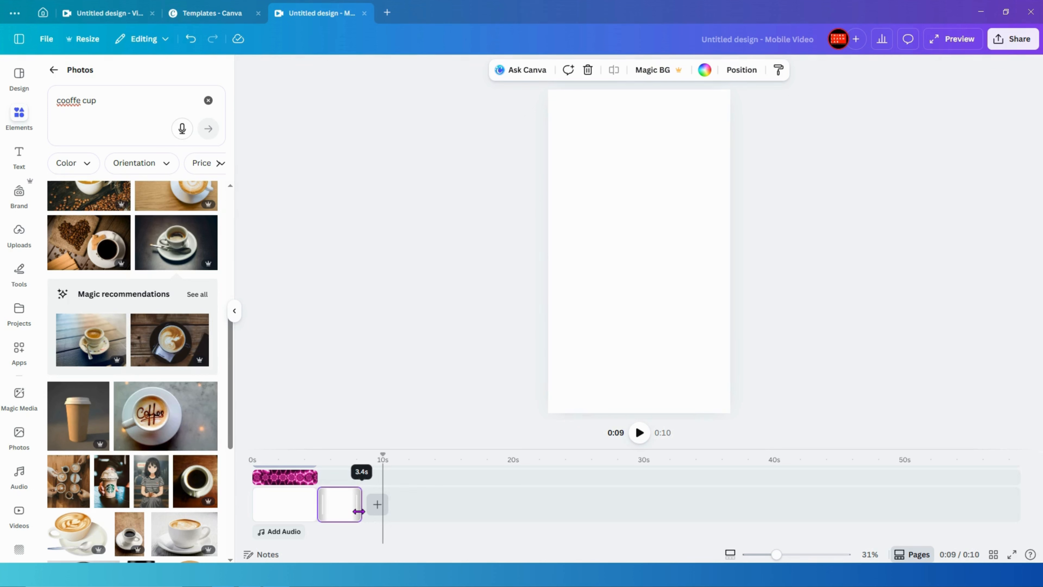
{"action": "left_click_drag", "start_coordinate": [358, 512], "coordinate": [354, 510]}
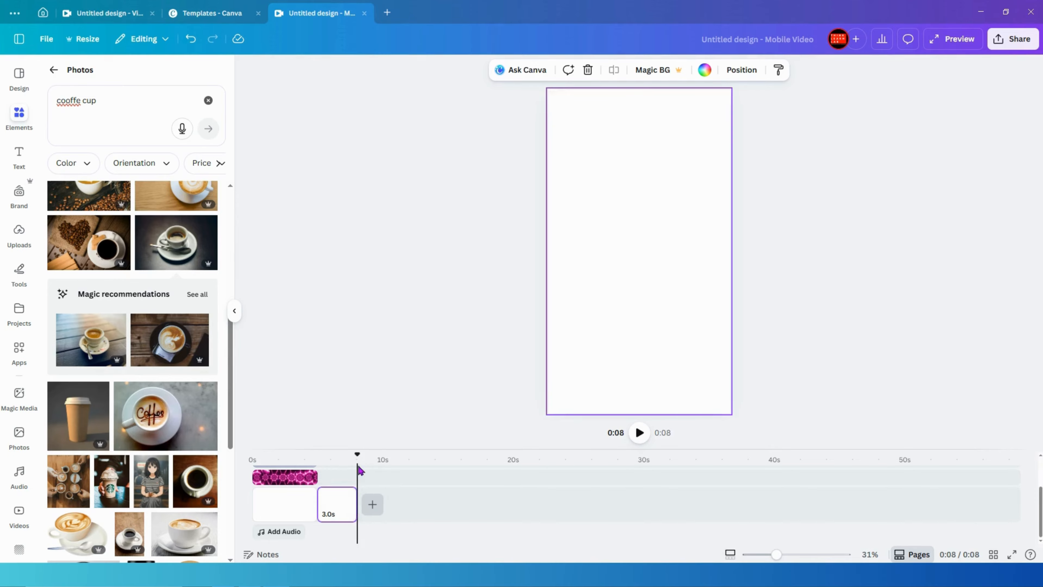
- Apply a Dissolve transition between the first page and the blank page
{"action": "left_click_drag", "start_coordinate": [356, 457], "coordinate": [330, 458]}
{"action": "left_click", "coordinate": [299, 510]}
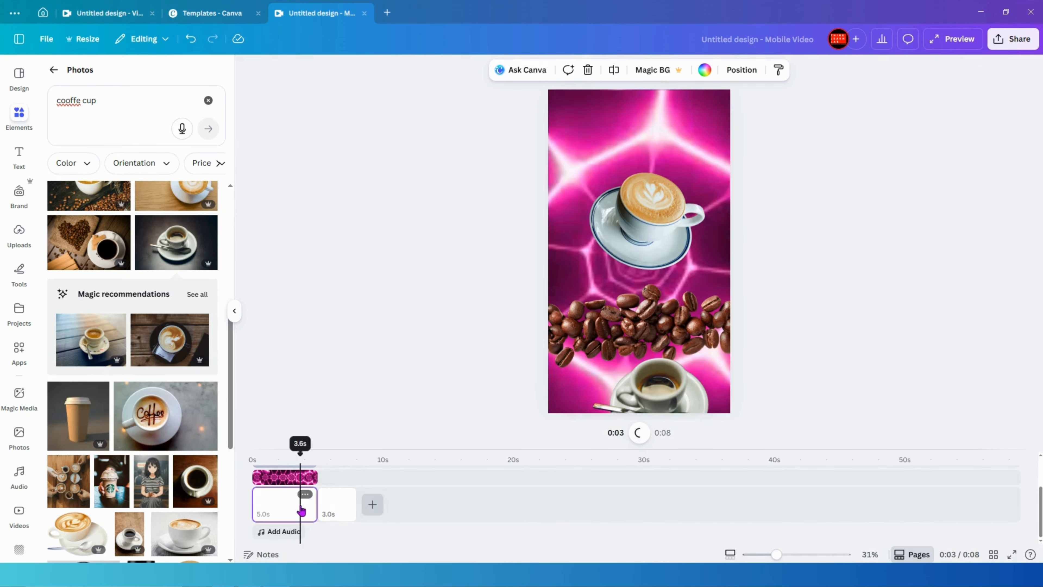
{"action": "left_click", "coordinate": [338, 507]}
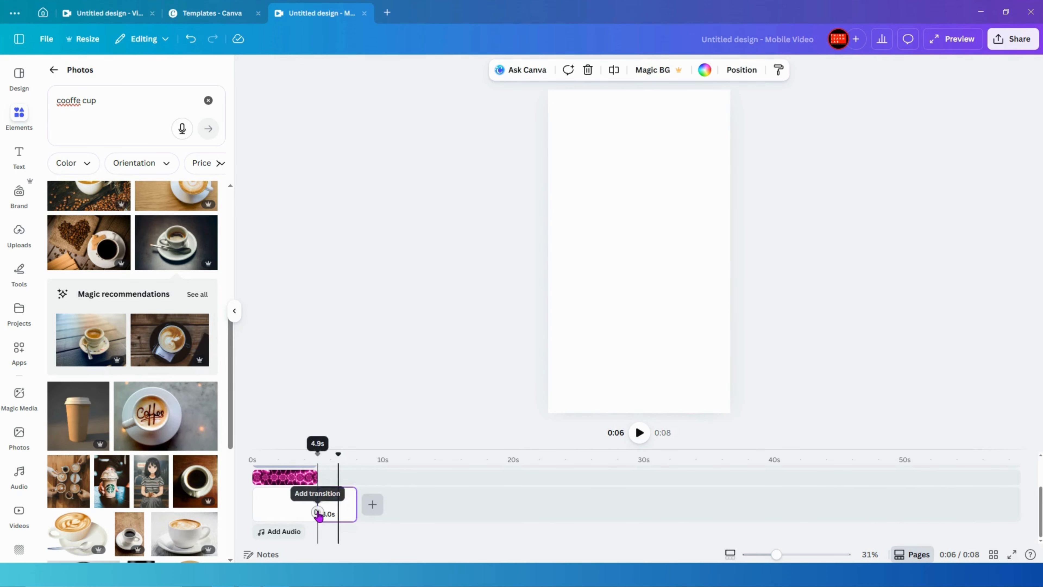
{"action": "left_click", "coordinate": [318, 513]}
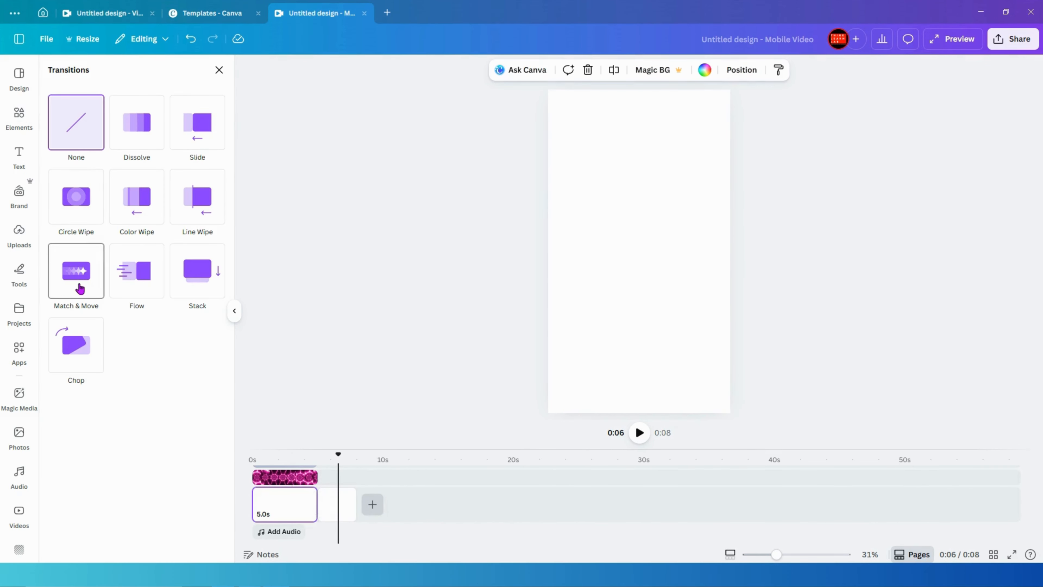
{"action": "left_click", "coordinate": [80, 289]}
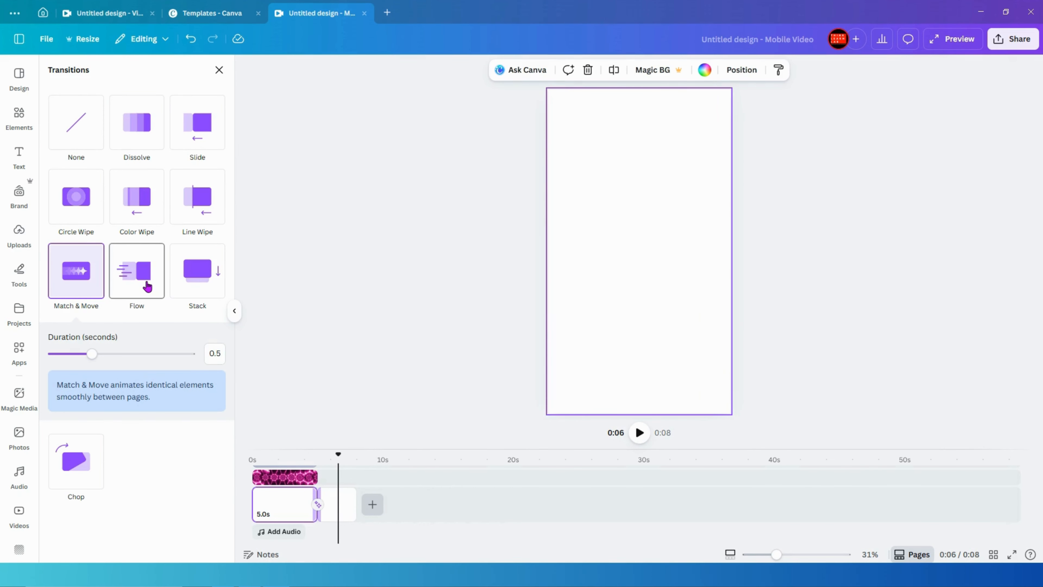
{"action": "left_click", "coordinate": [142, 125]}
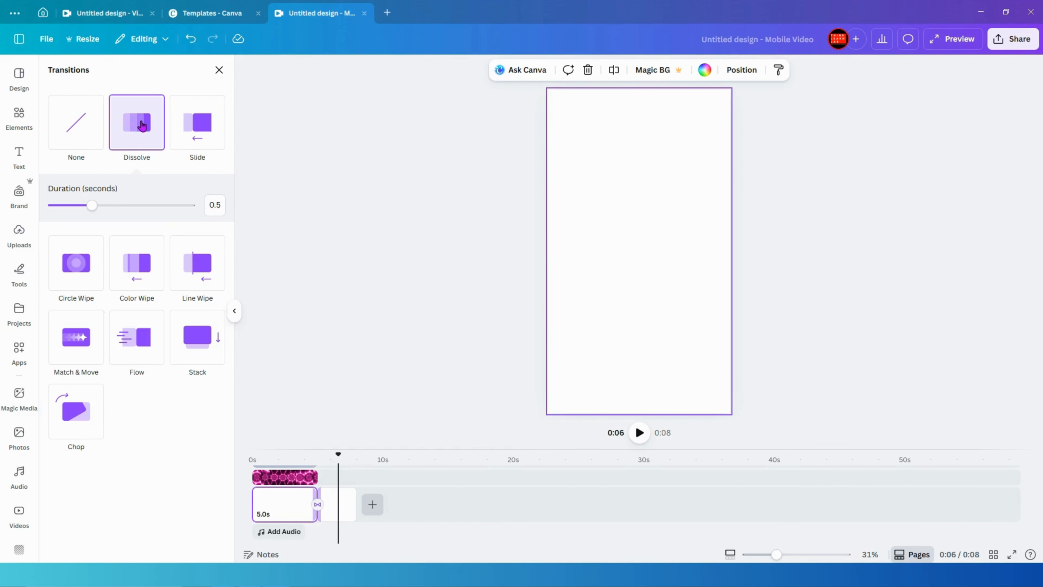
{"action": "left_click", "coordinate": [219, 71]}
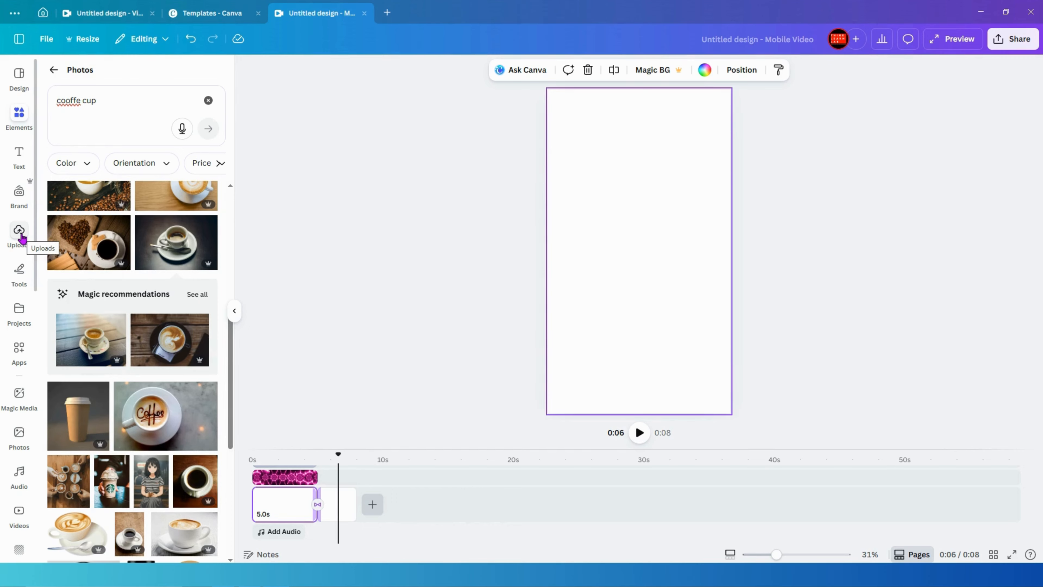
- Search the stock photos for "coffee liquid" and browse the results
{"action": "triple_click", "coordinate": [105, 100]}
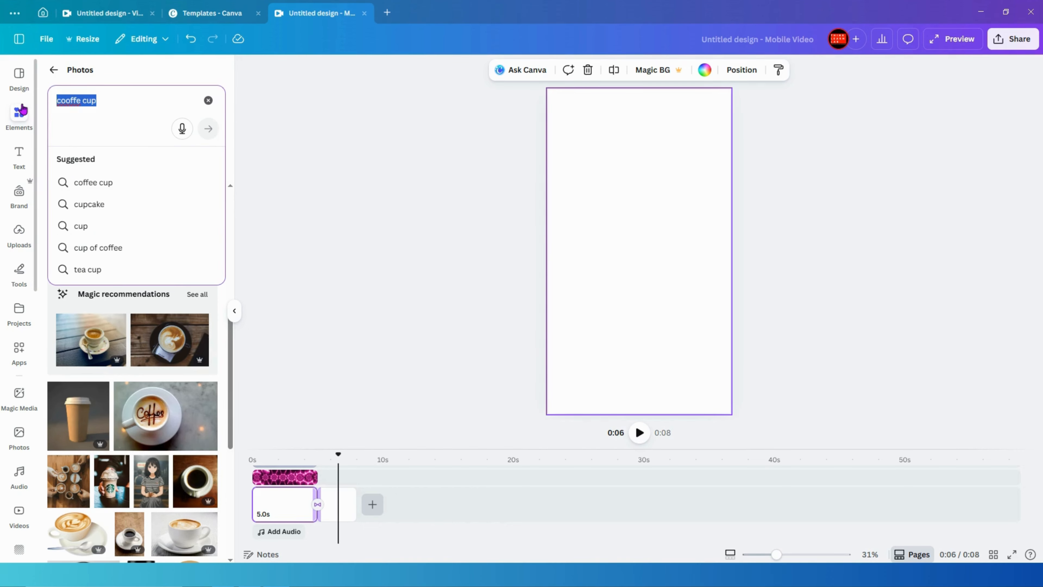
{"action": "key", "text": "BackSpace"}
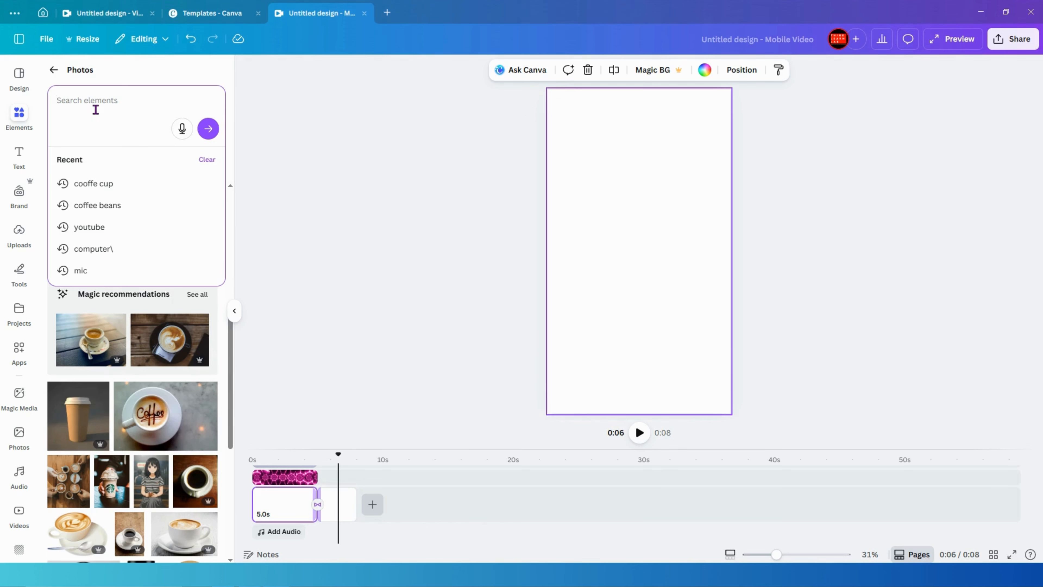
{"action": "type", "text": "co"}
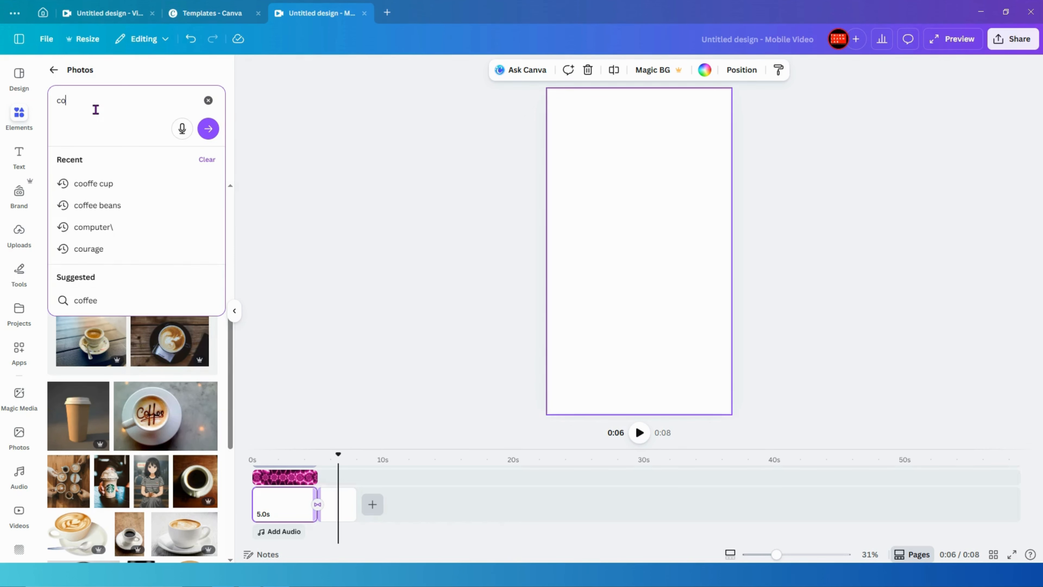
{"action": "type", "text": "ffee "}
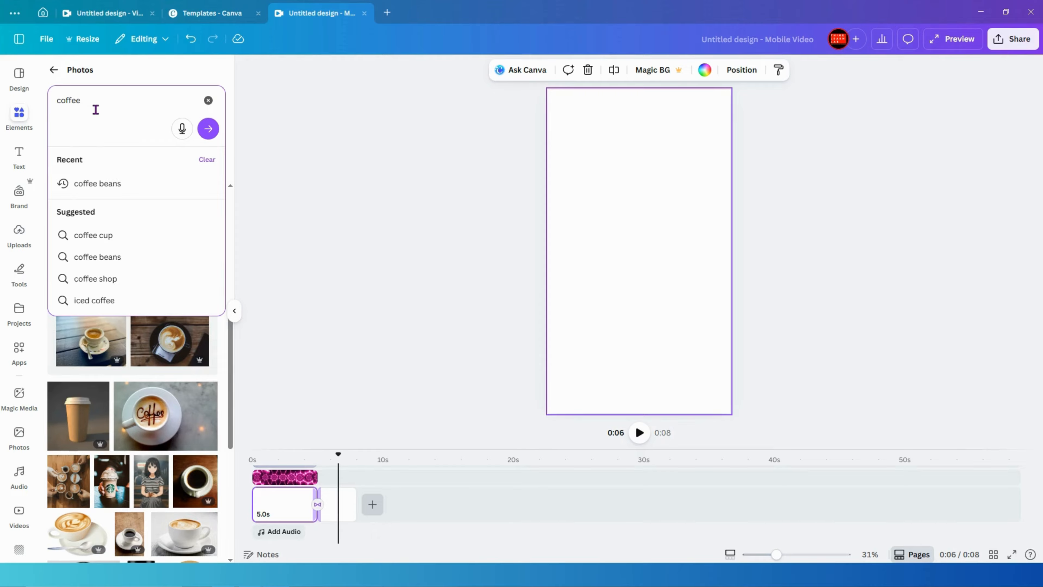
{"action": "type", "text": "l"}
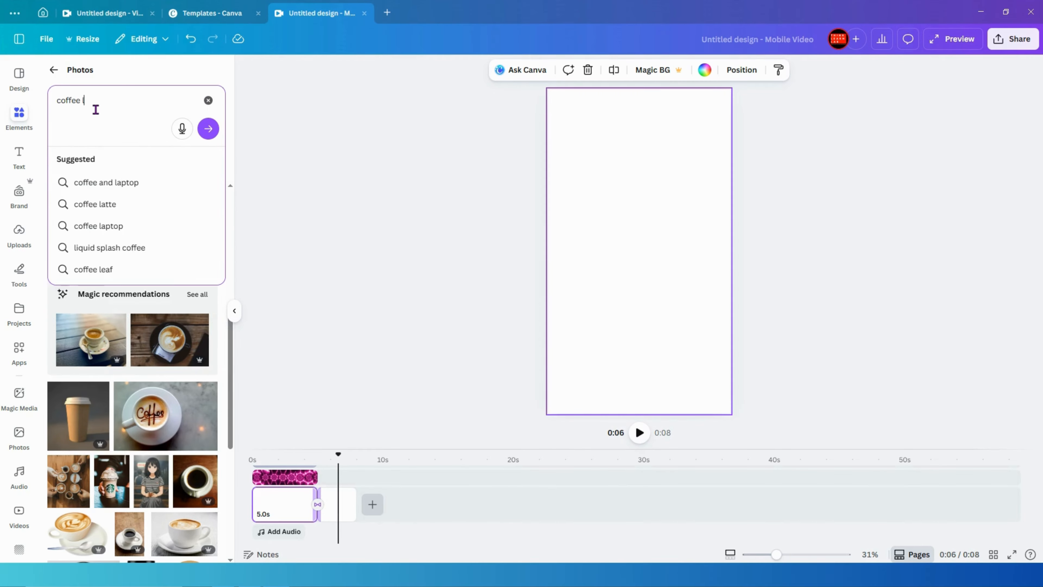
{"action": "type", "text": "iquid"}
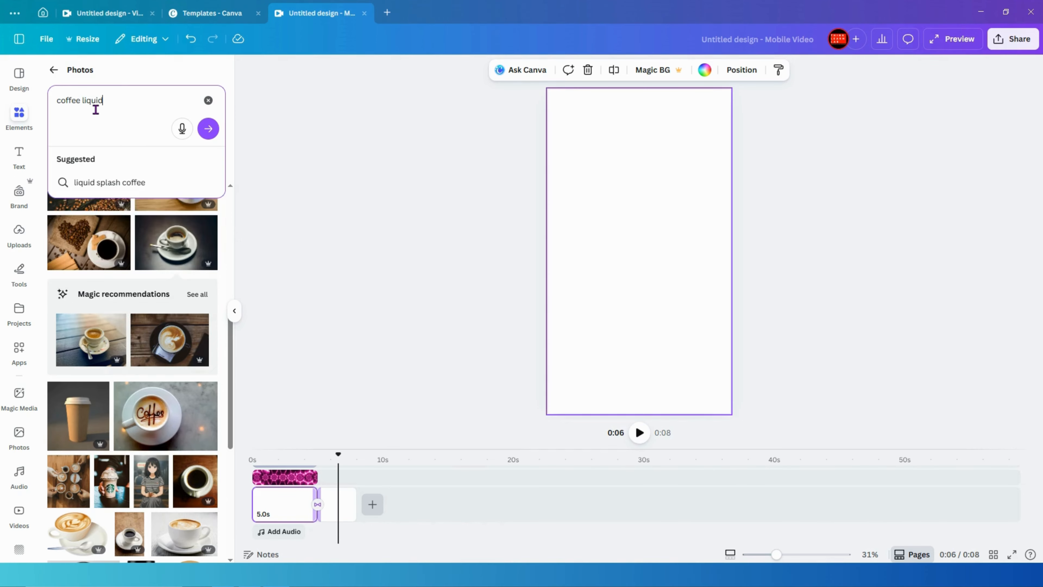
{"action": "key", "text": "Return"}
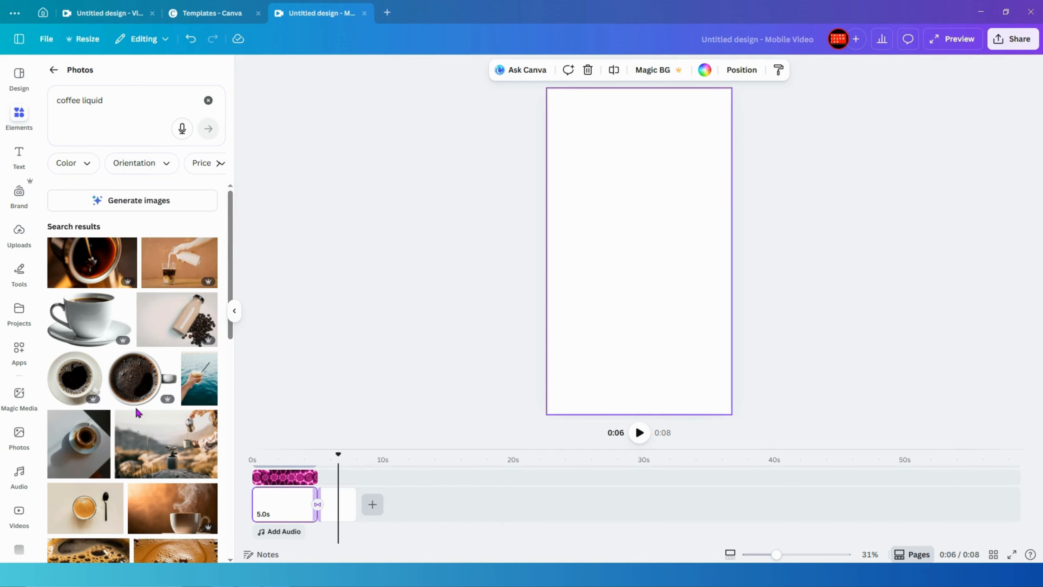
{"action": "scroll", "coordinate": [137, 401], "scroll_direction": "down", "scroll_amount": 4}
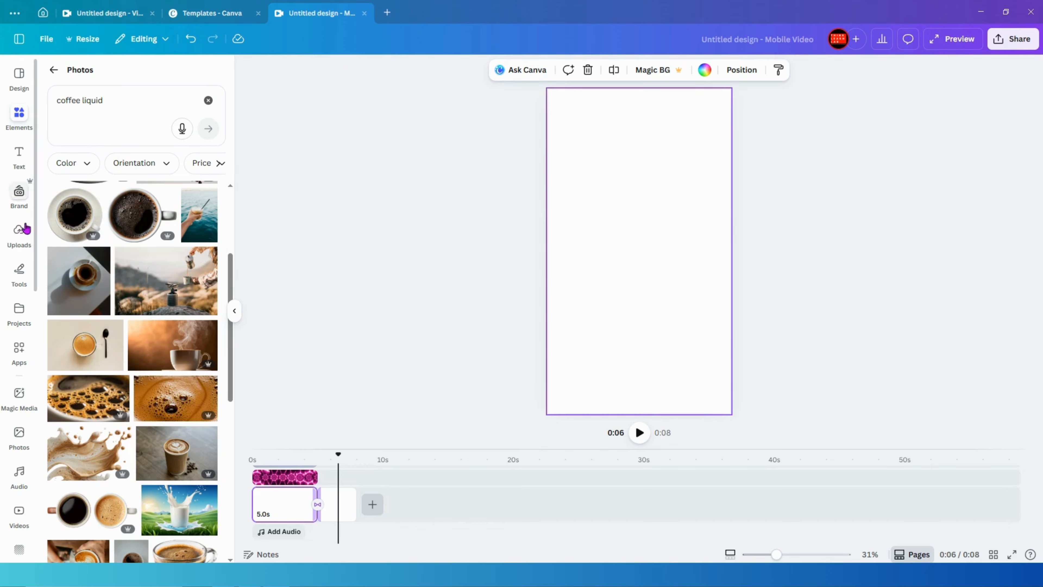
- Search the stock videos for "coffee liquid" and limit the results to vertical orientation
{"action": "left_click", "coordinate": [19, 233]}
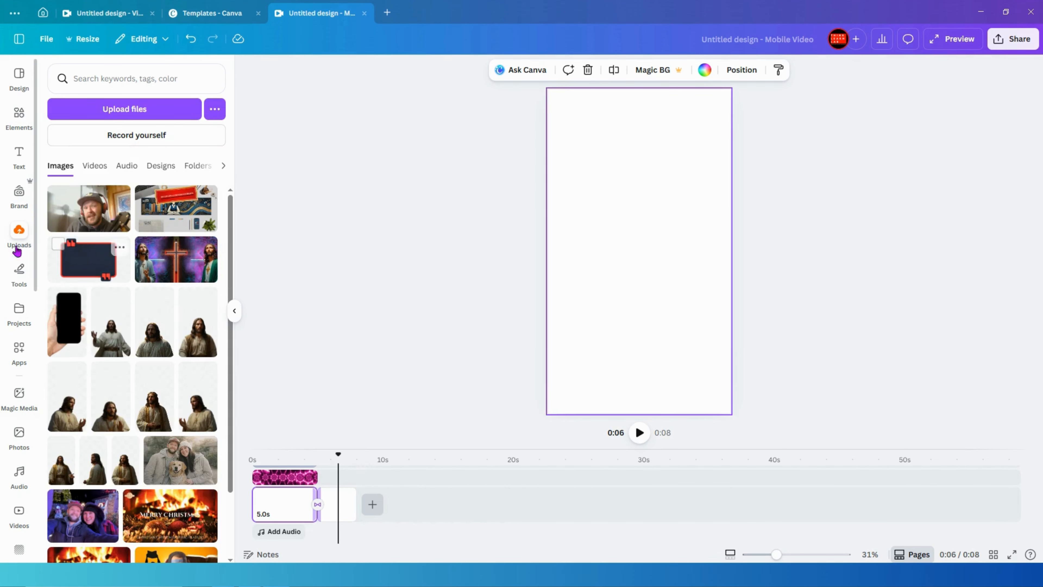
{"action": "left_click", "coordinate": [16, 115]}
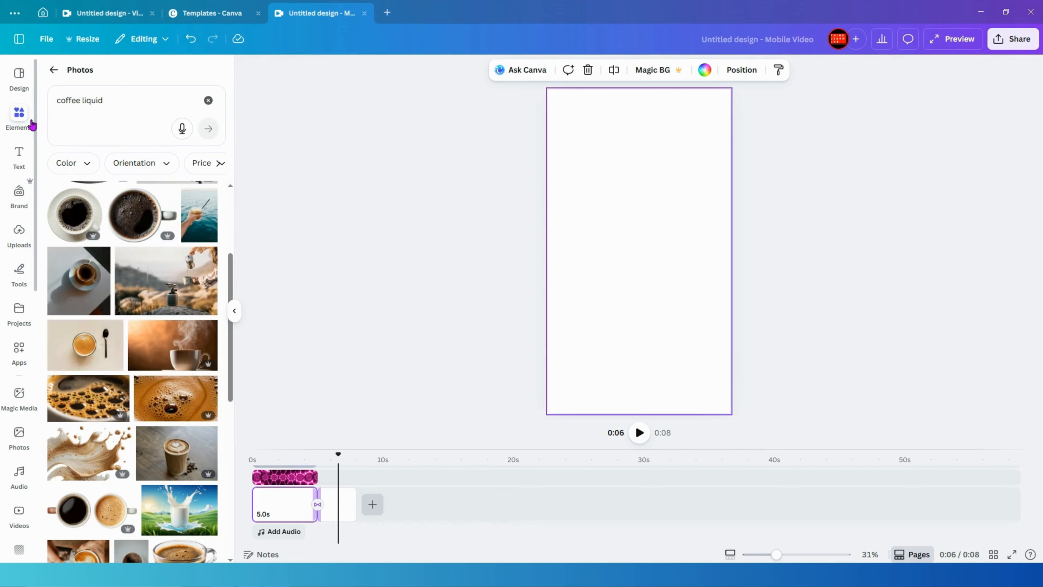
{"action": "left_click", "coordinate": [52, 72]}
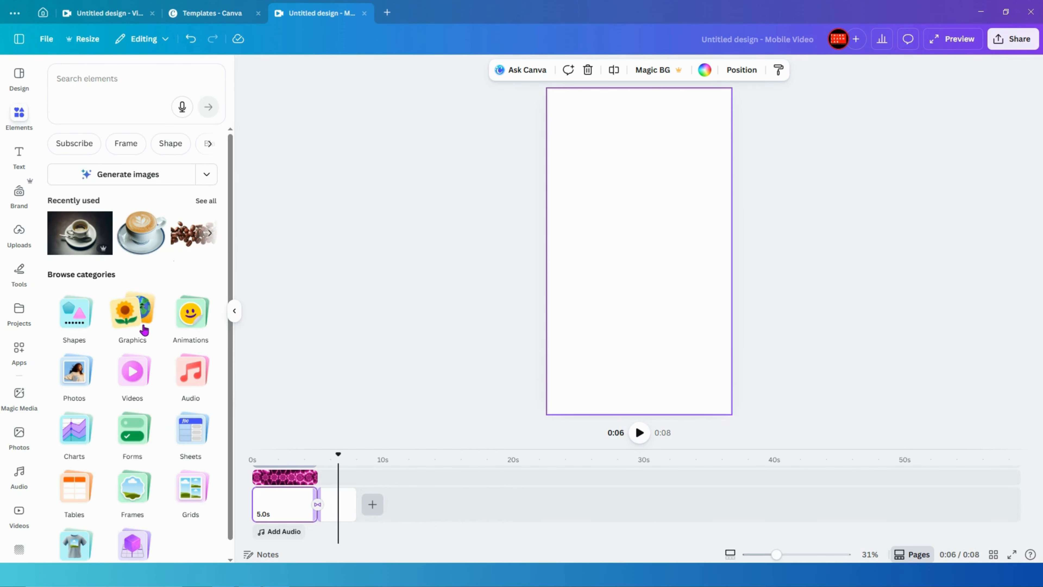
{"action": "left_click", "coordinate": [140, 380]}
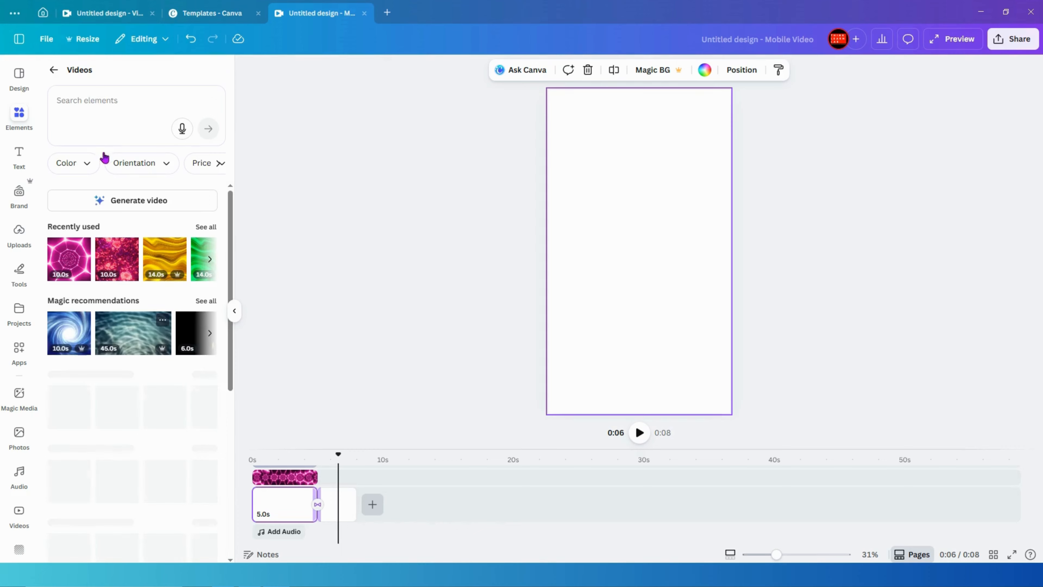
{"action": "left_click", "coordinate": [113, 101]}
{"action": "type", "text": "c"}
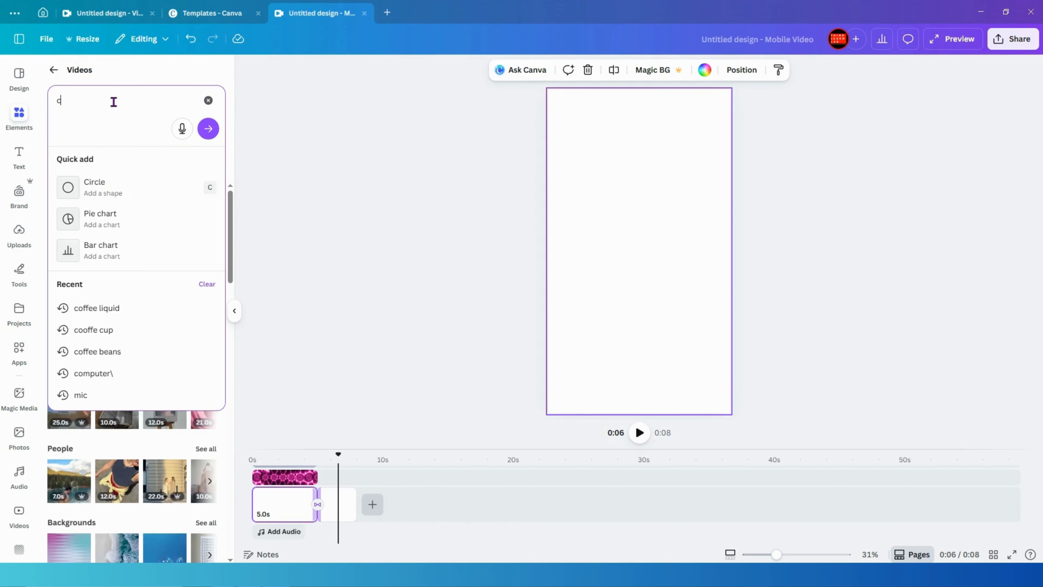
{"action": "type", "text": "offe"}
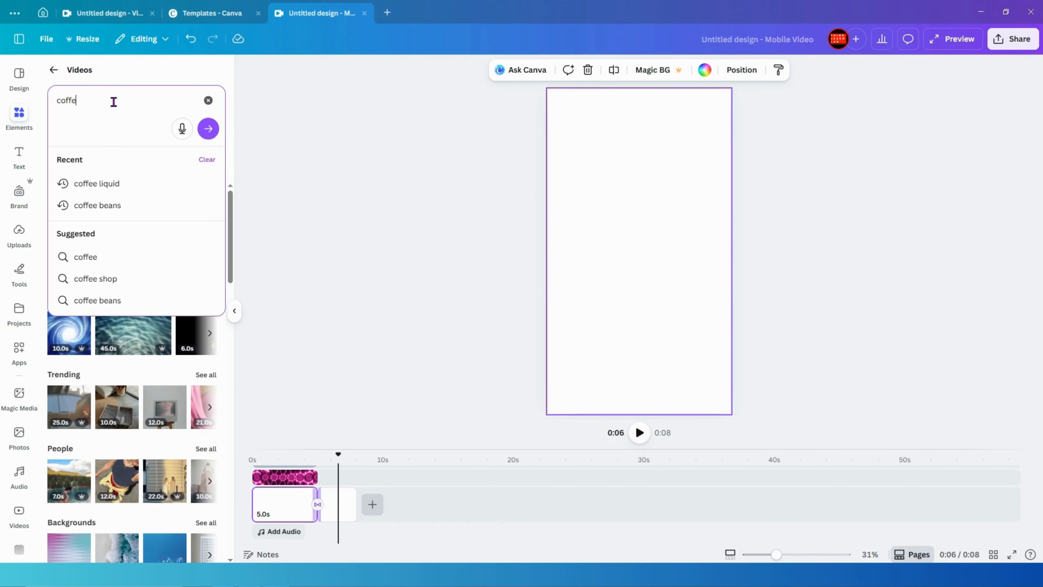
{"action": "type", "text": "e l"}
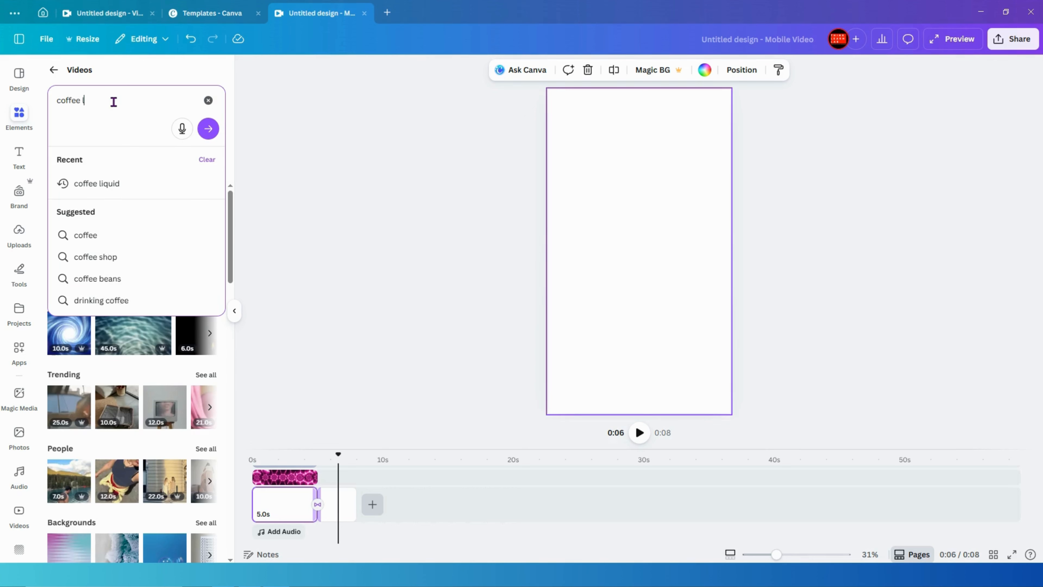
{"action": "type", "text": "iqui"}
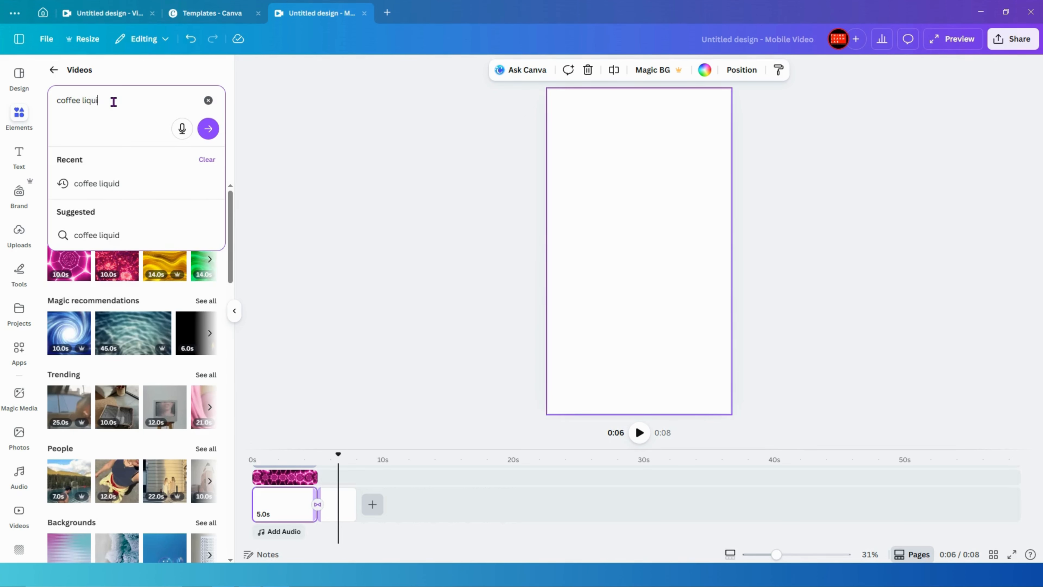
{"action": "type", "text": "d"}
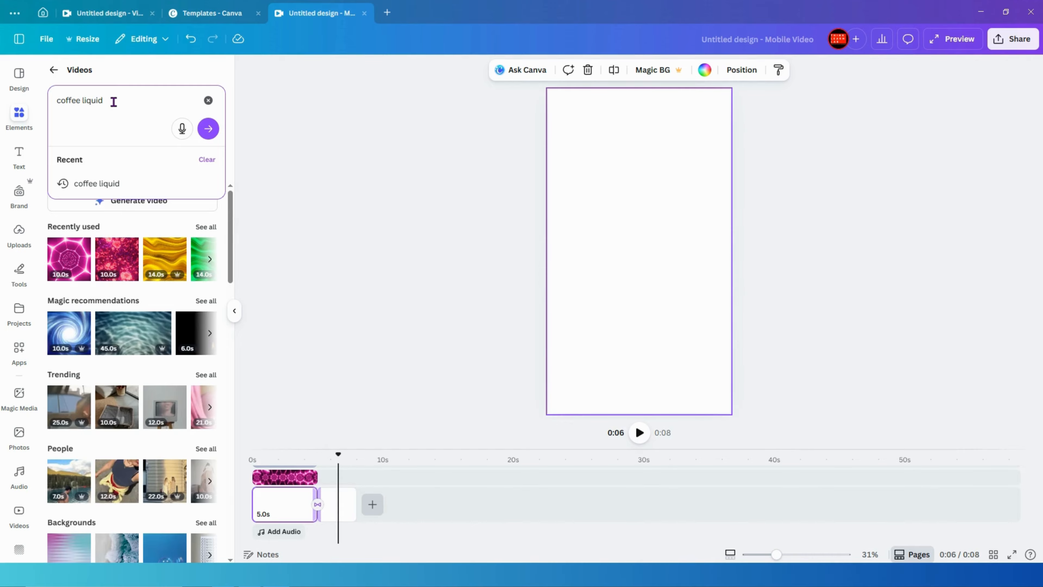
{"action": "key", "text": "Return"}
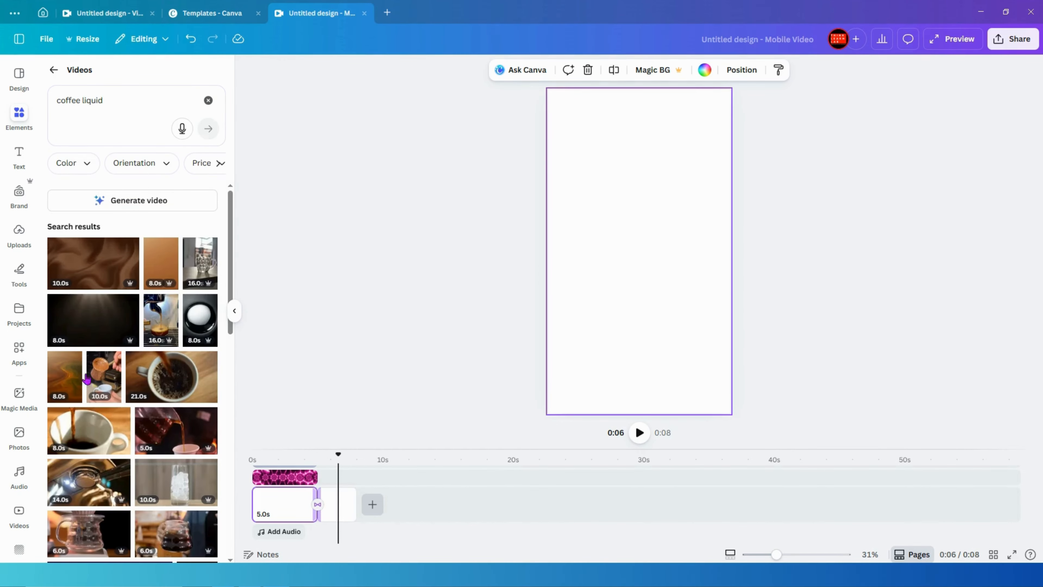
{"action": "left_click", "coordinate": [167, 164]}
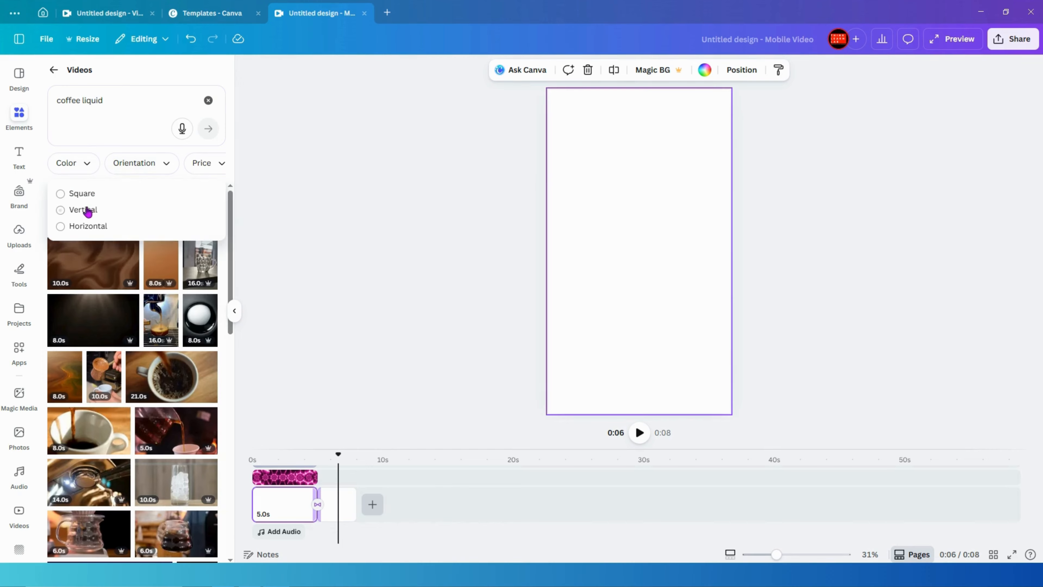
{"action": "left_click", "coordinate": [61, 210]}
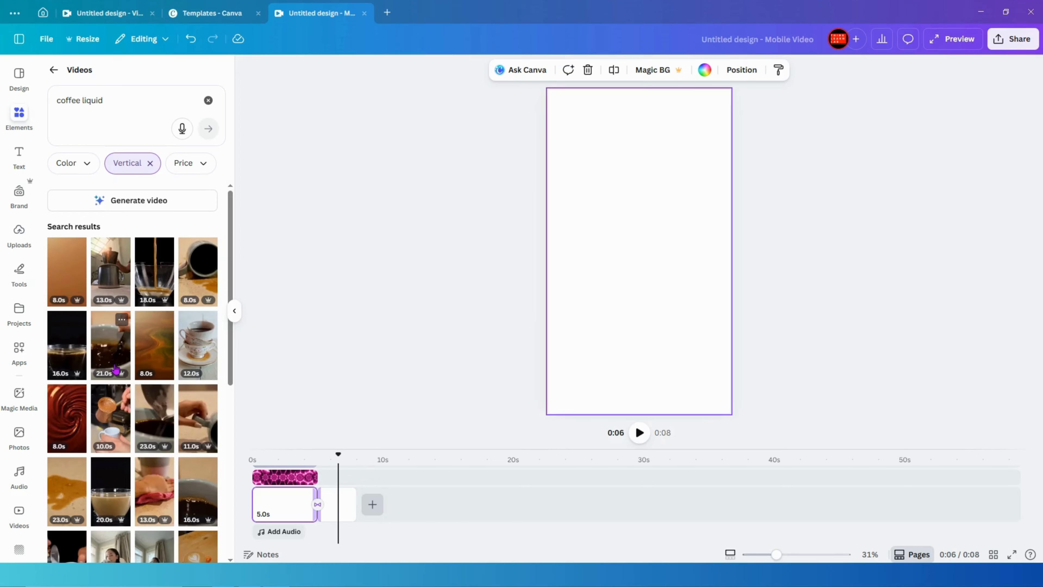
- Add the 8-second golden-brown liquid wave video to the second page and enlarge it to cover the whole page
{"action": "scroll", "coordinate": [167, 337], "scroll_direction": "down", "scroll_amount": 7}
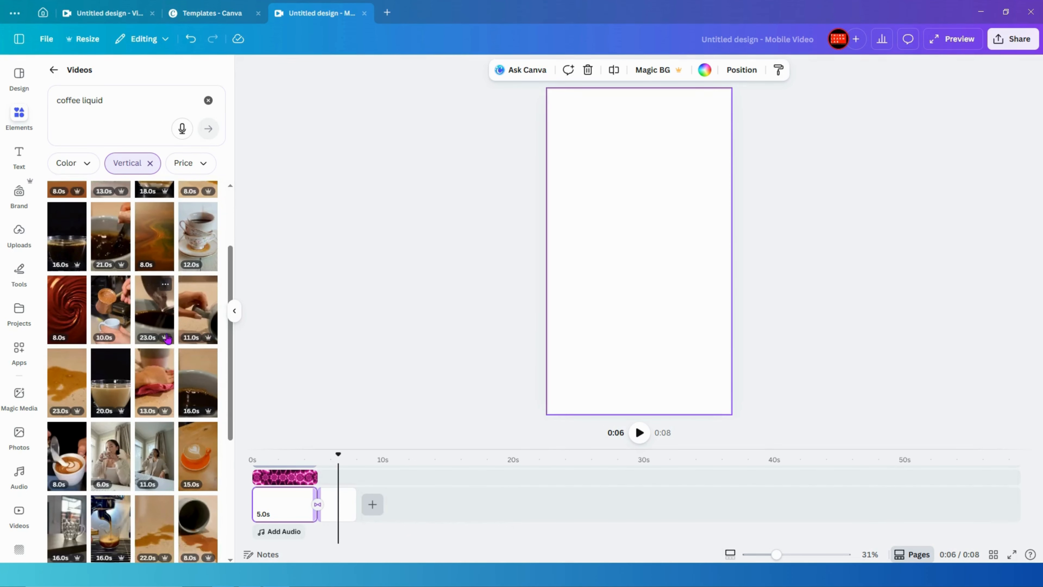
{"action": "scroll", "coordinate": [166, 340], "scroll_direction": "down", "scroll_amount": 4}
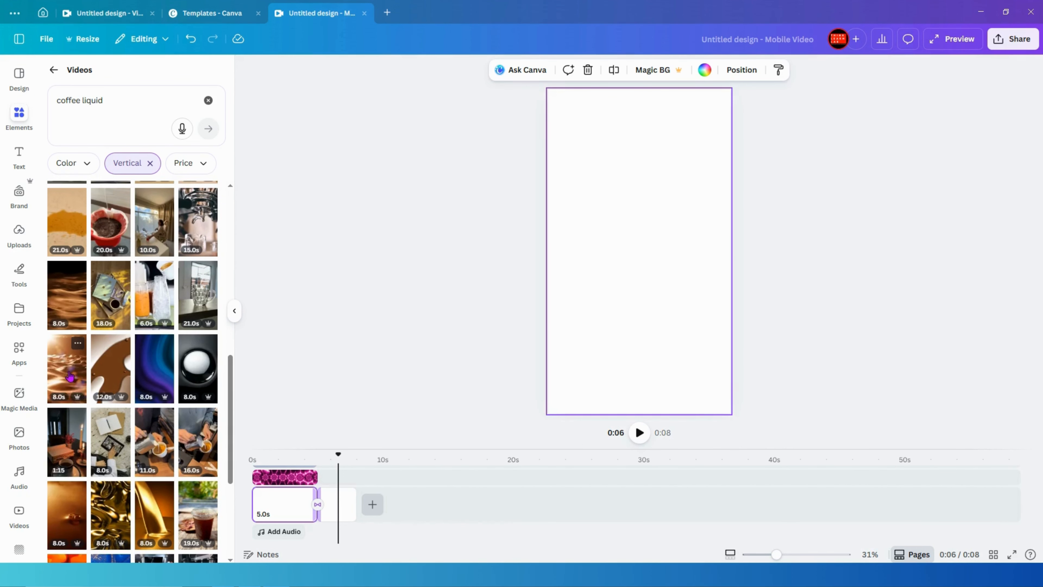
{"action": "left_click_drag", "start_coordinate": [70, 375], "coordinate": [373, 501]}
{"action": "left_click", "coordinate": [396, 486]}
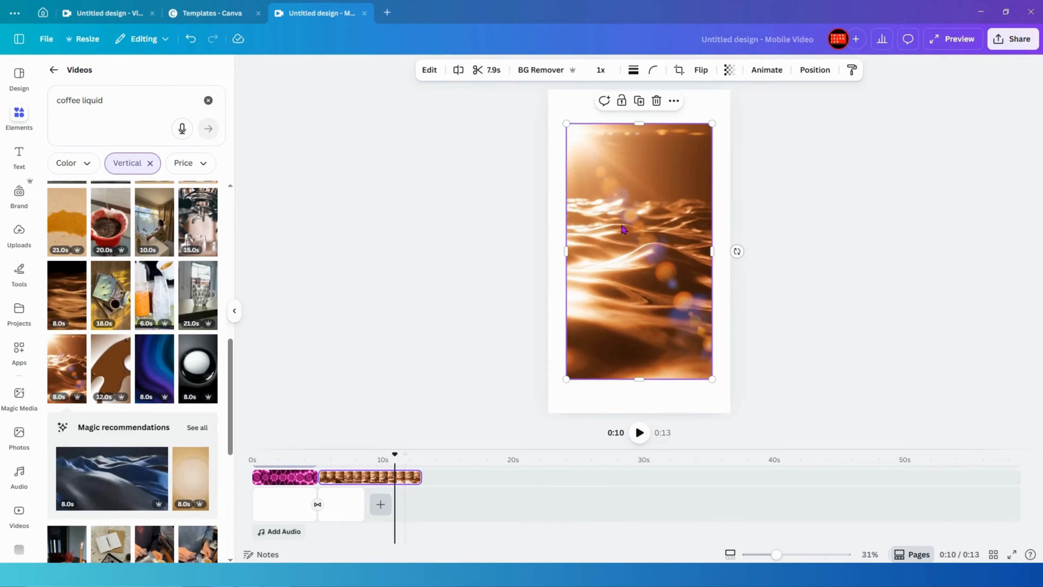
{"action": "left_click_drag", "start_coordinate": [712, 125], "coordinate": [762, 99]}
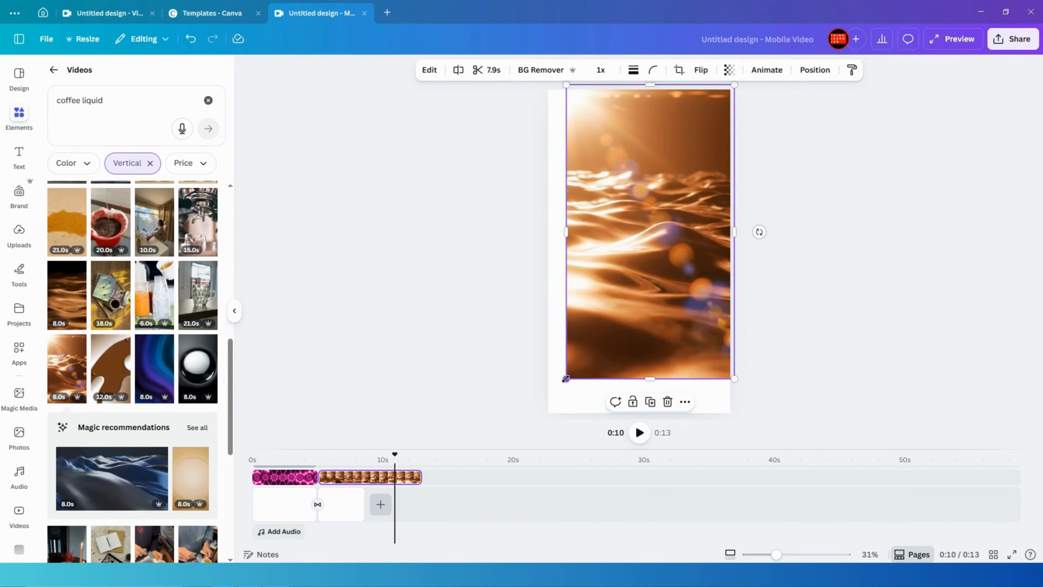
{"action": "left_click_drag", "start_coordinate": [566, 379], "coordinate": [543, 417]}
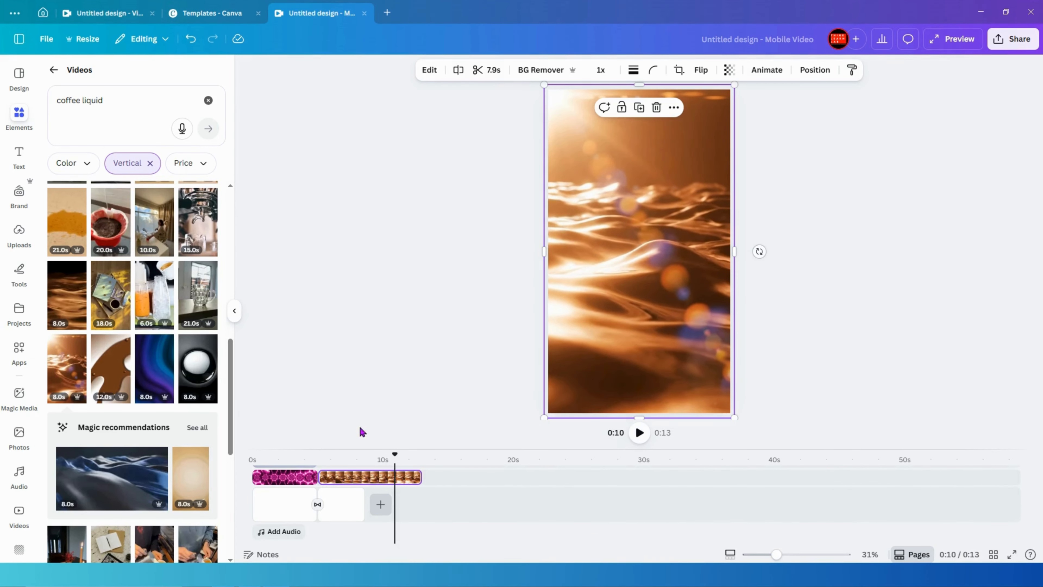
- Set the playback speed of the liquid wave clip to 2x
{"action": "mouse_move", "coordinate": [421, 473]}
{"action": "left_mouse_down"}
{"action": "mouse_move", "coordinate": [375, 481]}
{"action": "mouse_move", "coordinate": [421, 479]}
{"action": "left_mouse_up"}
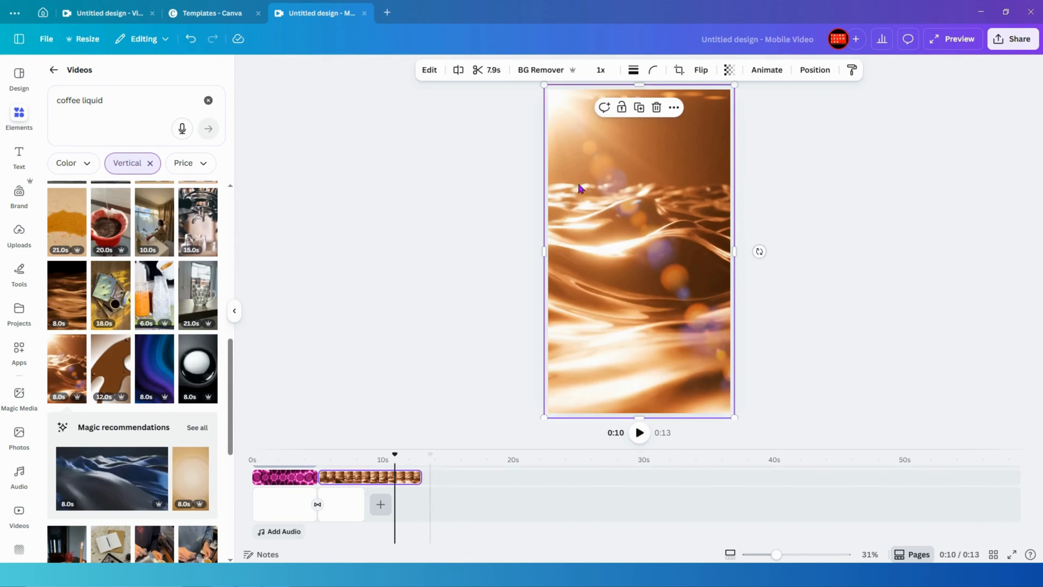
{"action": "left_click", "coordinate": [601, 69]}
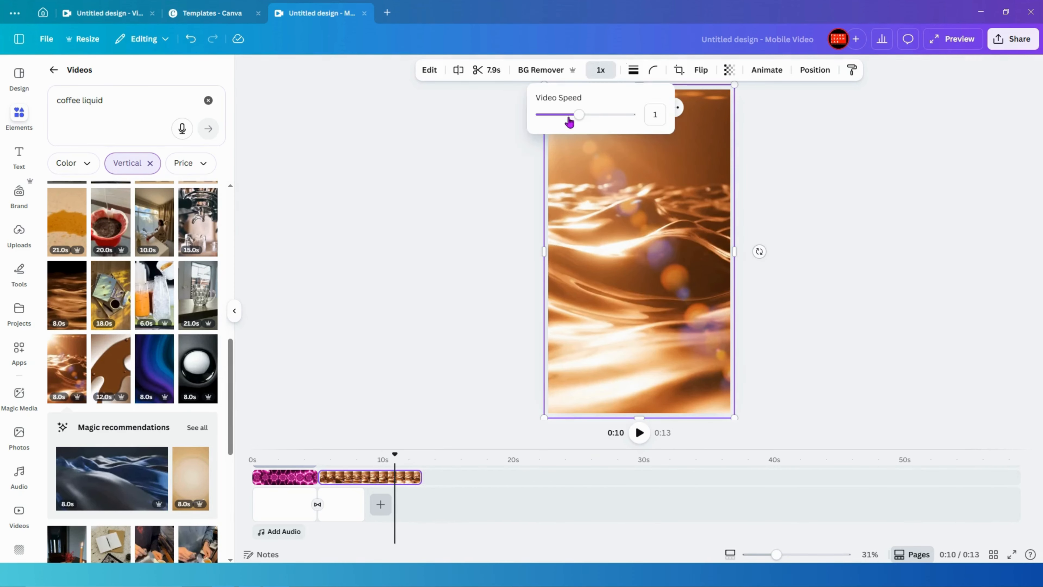
{"action": "left_click", "coordinate": [607, 115]}
{"action": "left_click", "coordinate": [618, 116]}
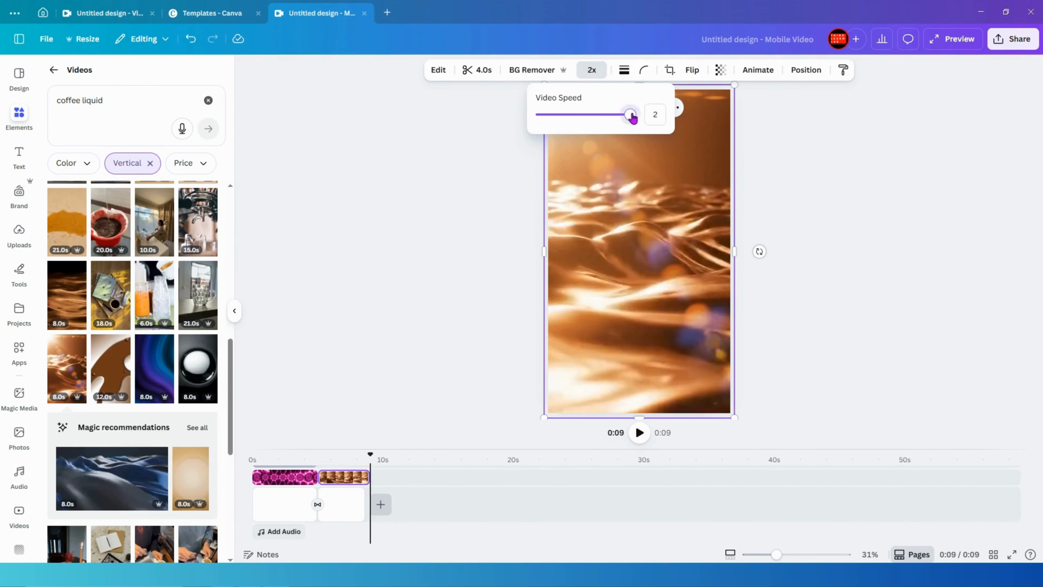
{"action": "left_click", "coordinate": [633, 116]}
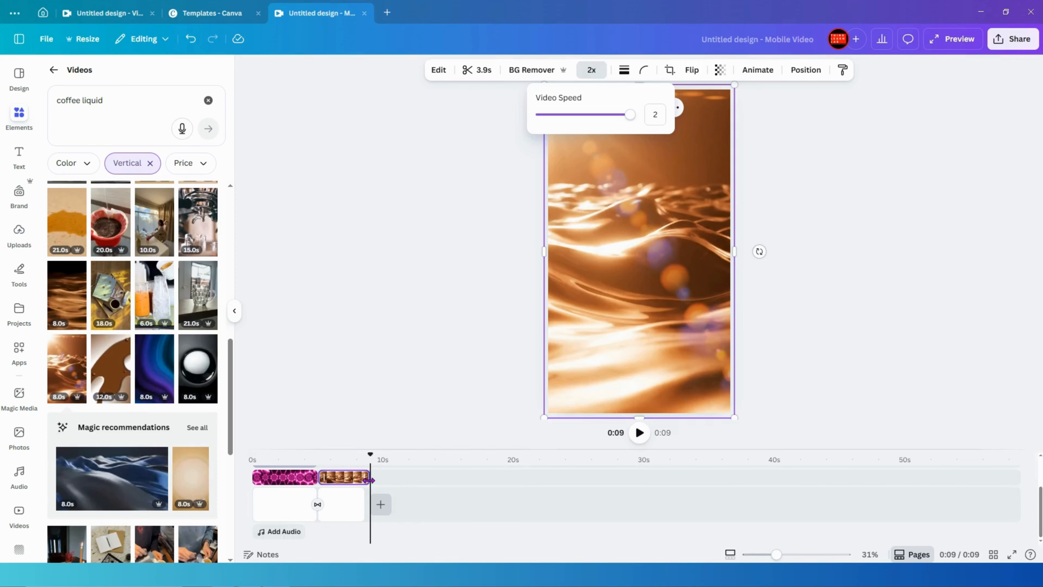
- Shorten the second page and its liquid wave clip on the timeline to 3.1 seconds each
{"action": "left_click_drag", "start_coordinate": [367, 480], "coordinate": [364, 481]}
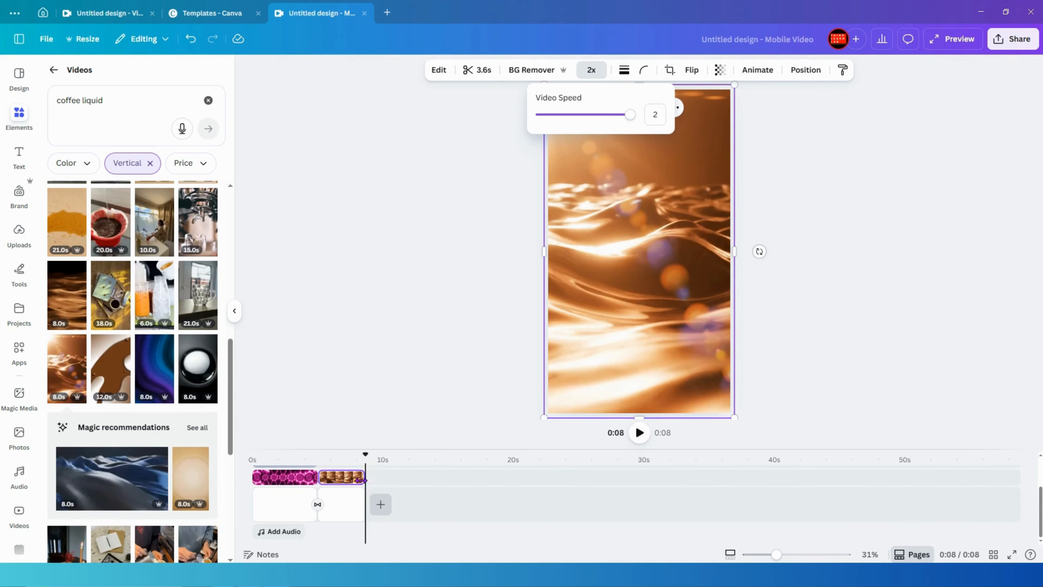
{"action": "scroll", "coordinate": [362, 494], "scroll_direction": "up", "scroll_amount": 2}
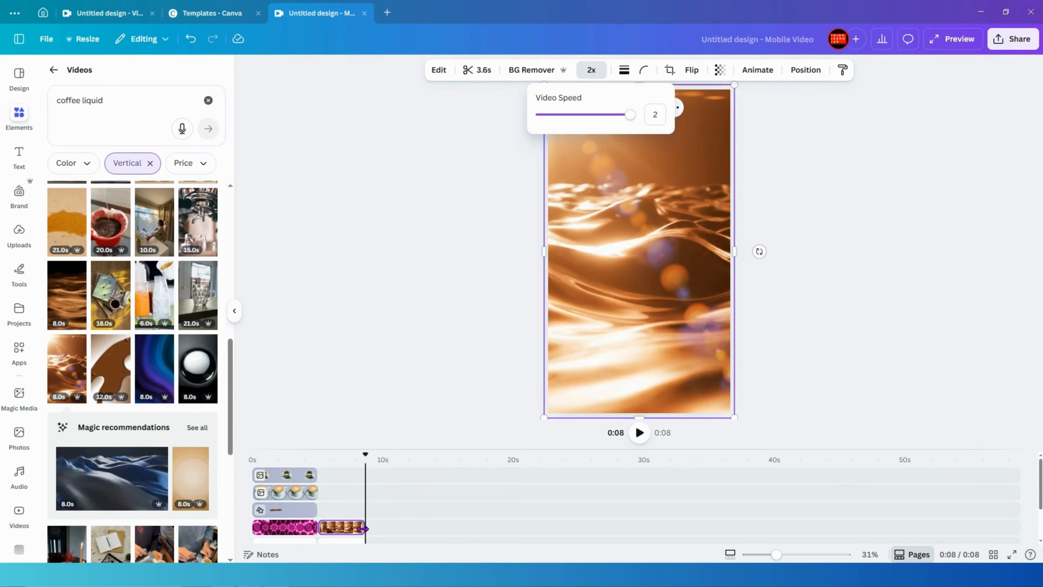
{"action": "scroll", "coordinate": [362, 529], "scroll_direction": "down", "scroll_amount": 2}
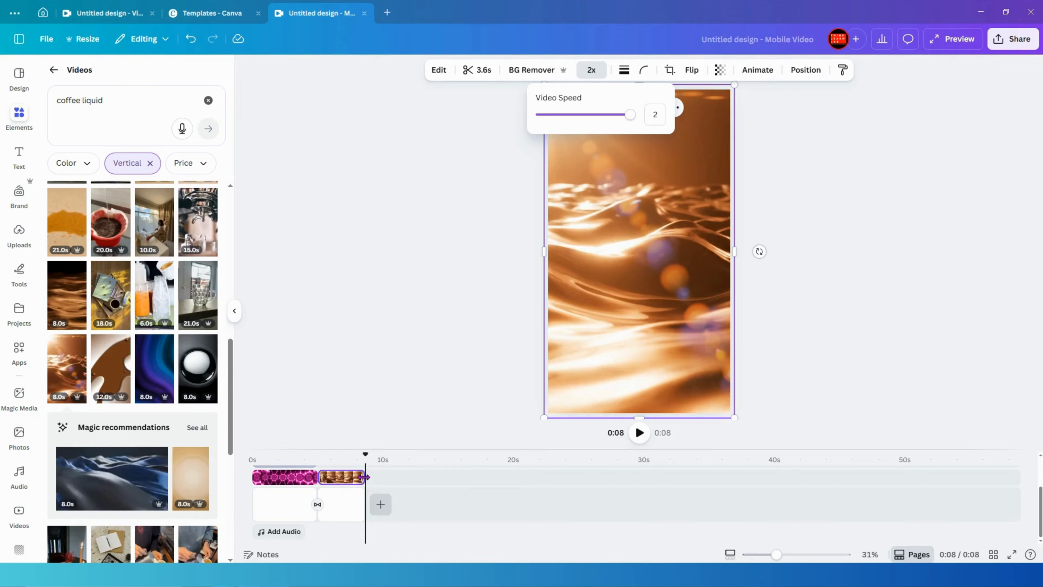
{"action": "left_click", "coordinate": [350, 515]}
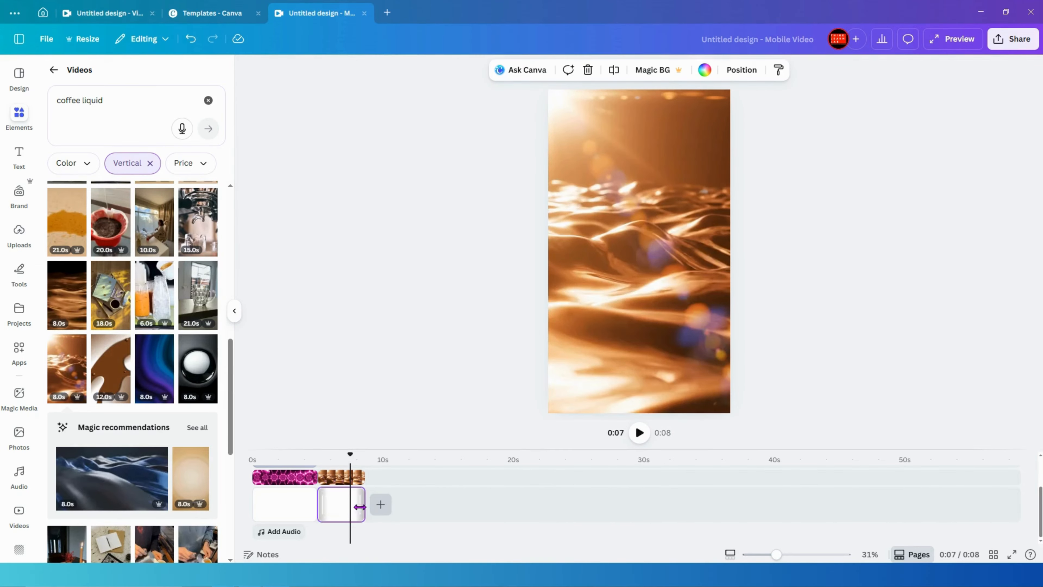
{"action": "left_click_drag", "start_coordinate": [360, 507], "coordinate": [353, 507]}
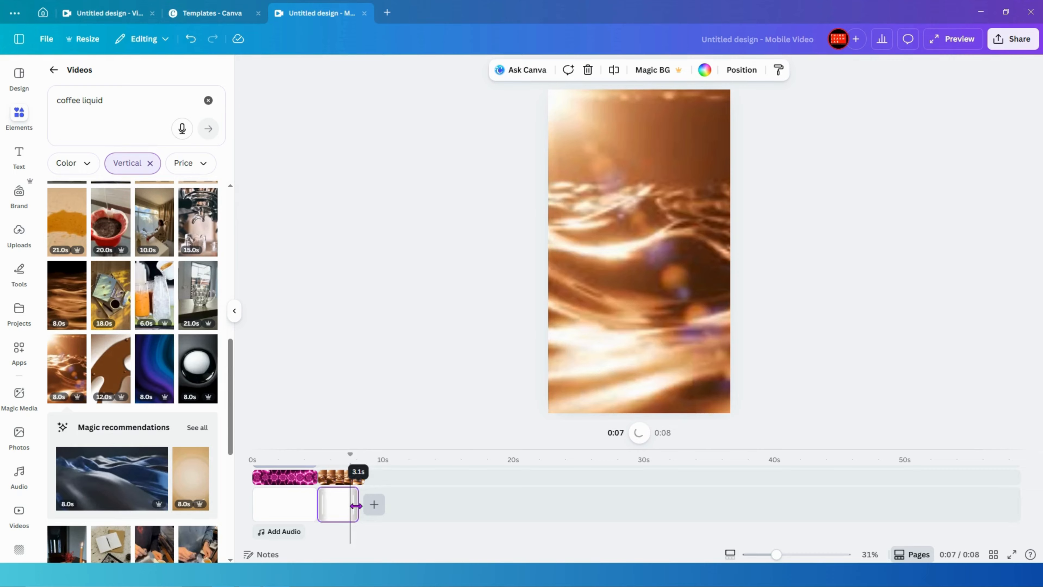
{"action": "left_click", "coordinate": [344, 479]}
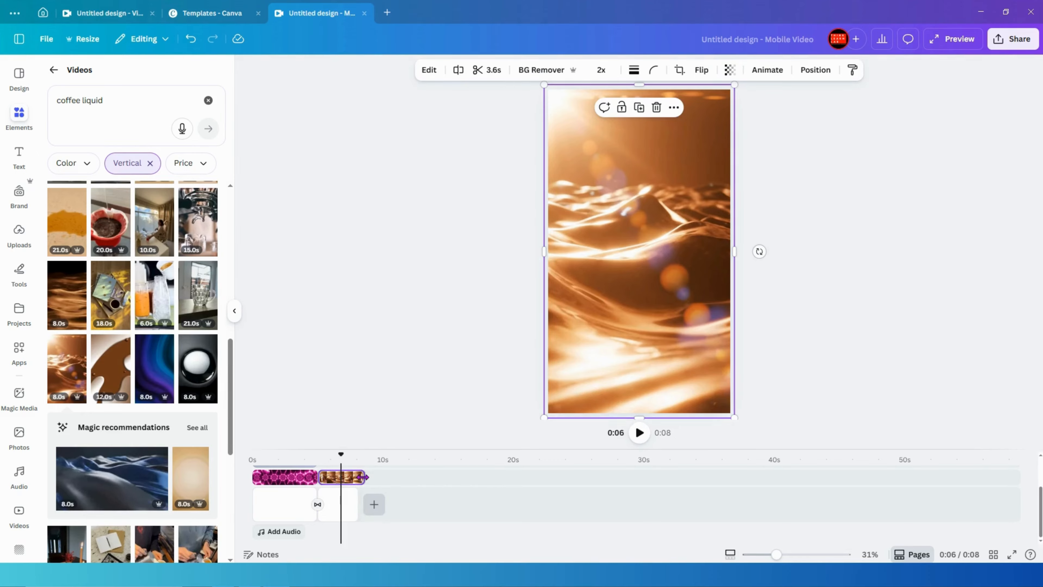
{"action": "left_click_drag", "start_coordinate": [361, 476], "coordinate": [357, 477]}
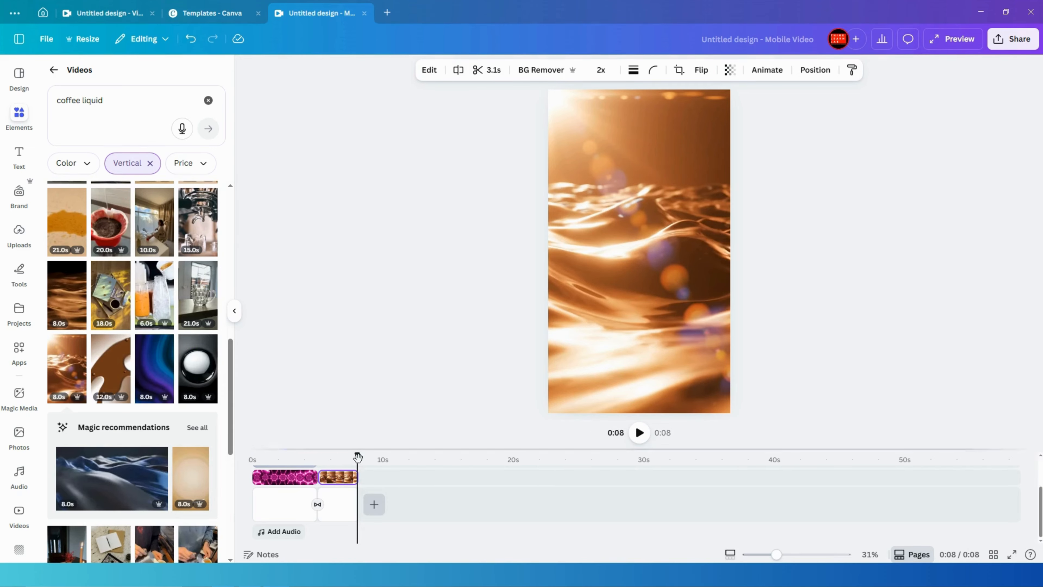
- Apply the Breathe animation to the liquid wave clip at maximum scale, and enlarge the clip well past the page edges
{"action": "left_click", "coordinate": [669, 233]}
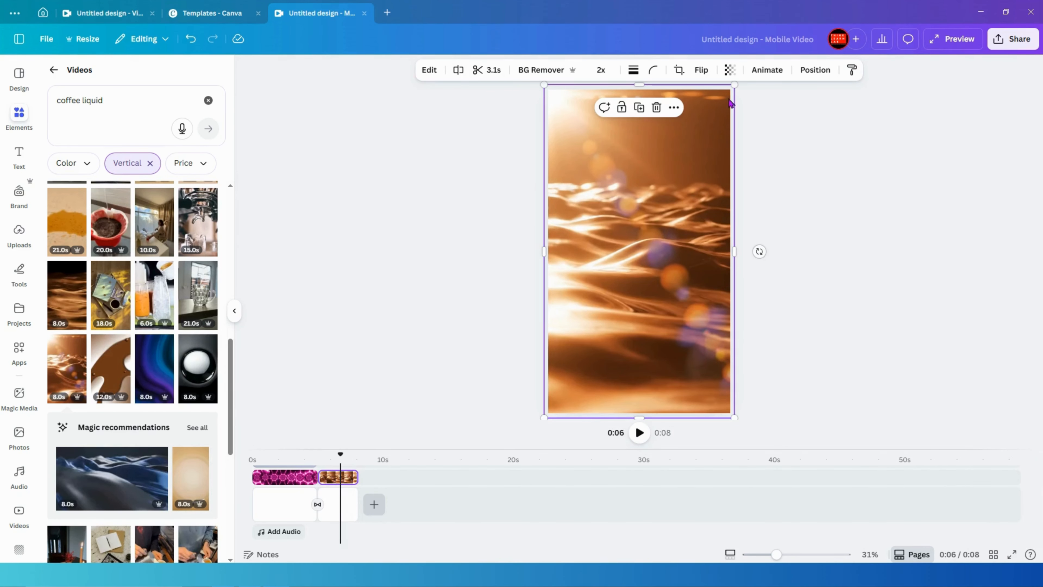
{"action": "left_click", "coordinate": [763, 73]}
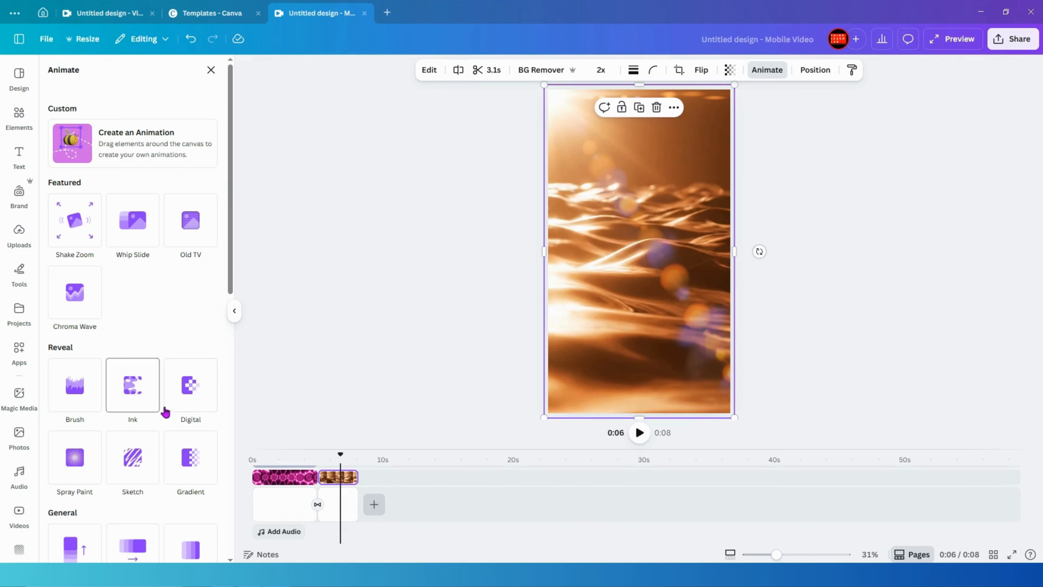
{"action": "scroll", "coordinate": [165, 411], "scroll_direction": "down", "scroll_amount": 6}
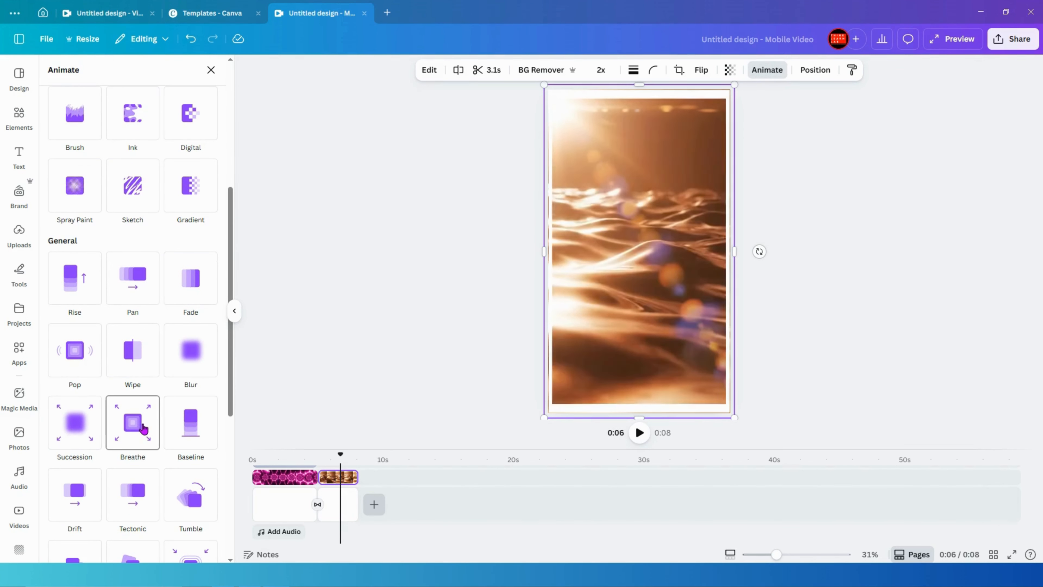
{"action": "left_click", "coordinate": [132, 436]}
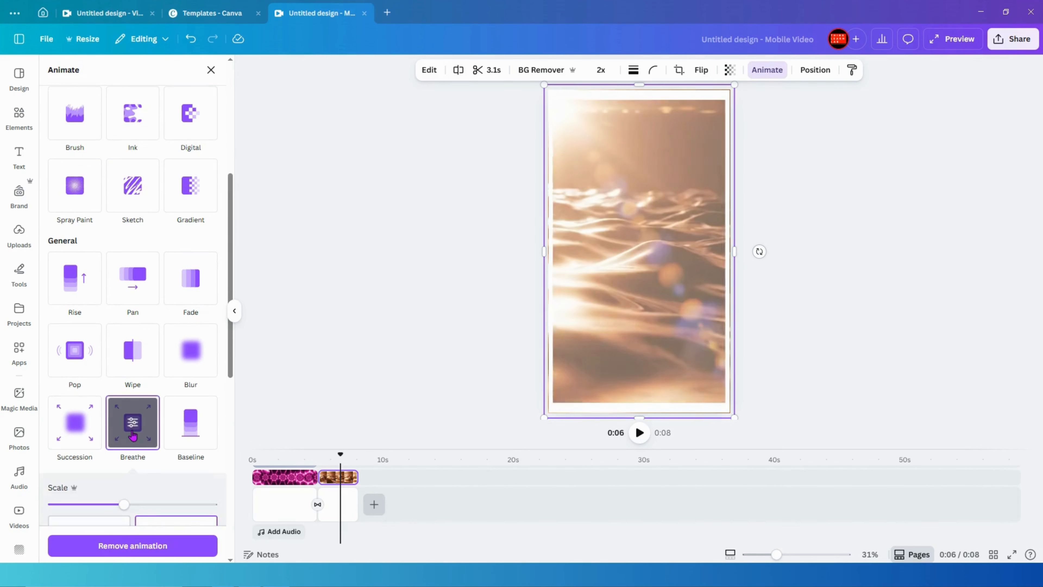
{"action": "scroll", "coordinate": [130, 462], "scroll_direction": "down", "scroll_amount": 3}
{"action": "left_click_drag", "start_coordinate": [124, 395], "coordinate": [214, 405]}
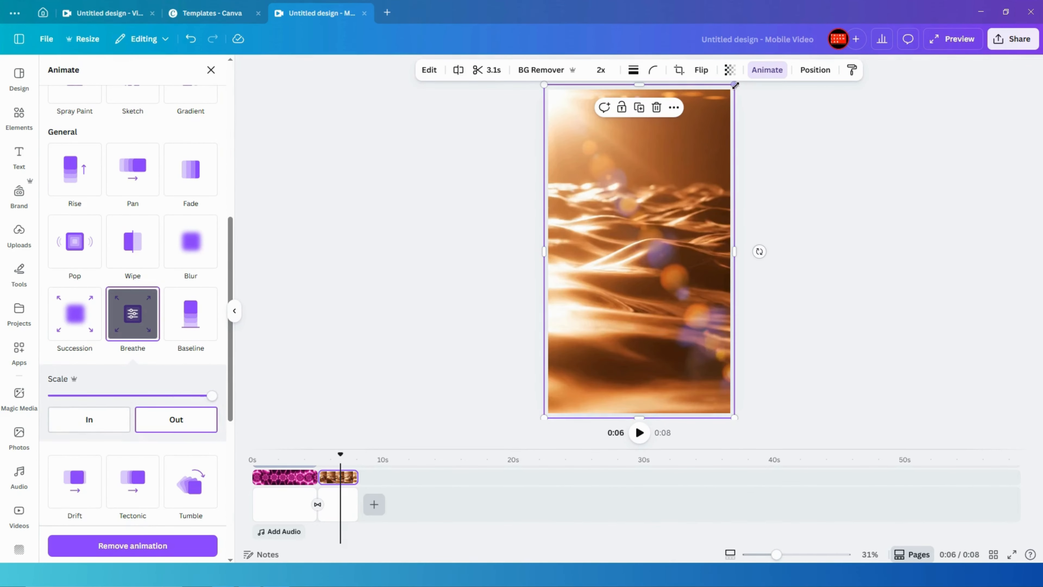
{"action": "left_click_drag", "start_coordinate": [735, 85], "coordinate": [780, 62]}
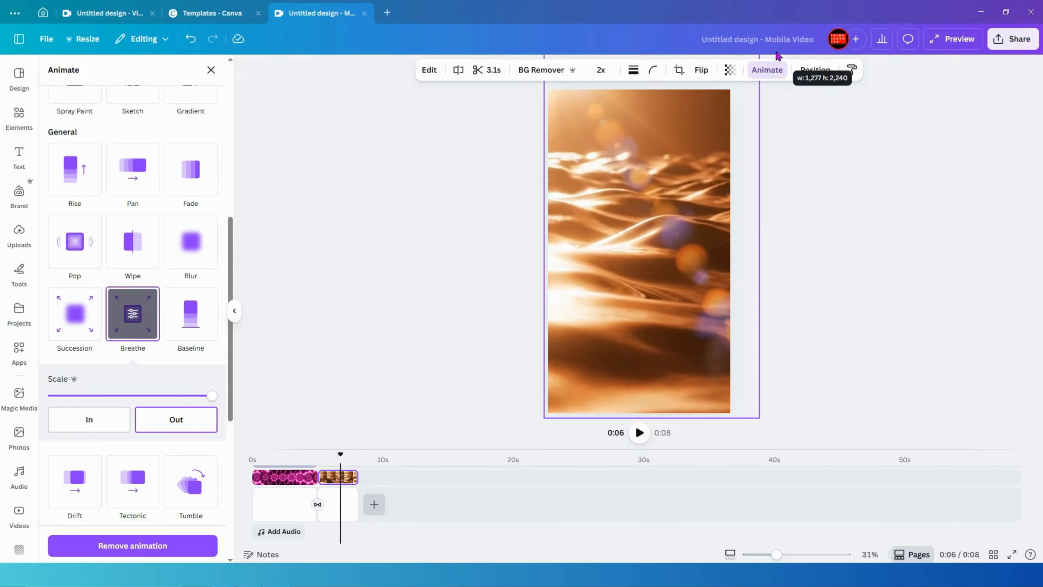
{"action": "left_click_drag", "start_coordinate": [543, 419], "coordinate": [495, 457]}
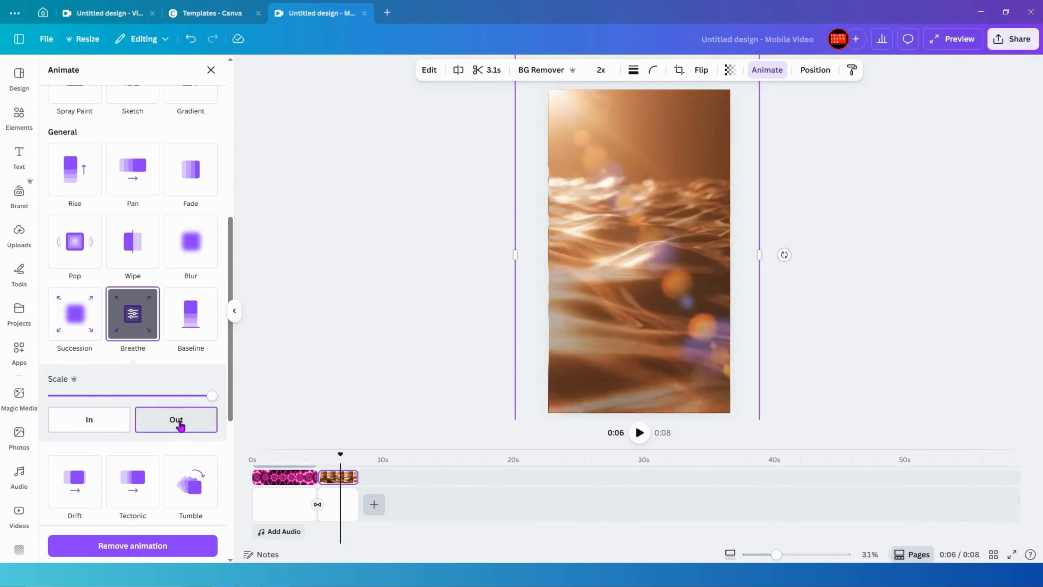
- Set the liquid wave clip's Breathe direction to Out, and lengthen the clip and the second page to about 4.0 seconds
{"action": "left_click", "coordinate": [90, 422]}
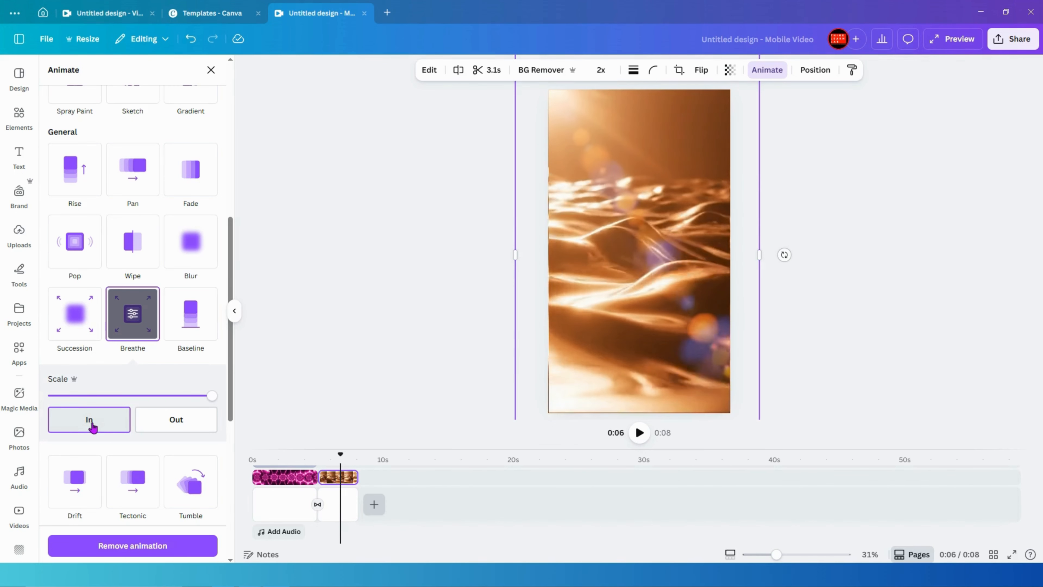
{"action": "left_click", "coordinate": [162, 427]}
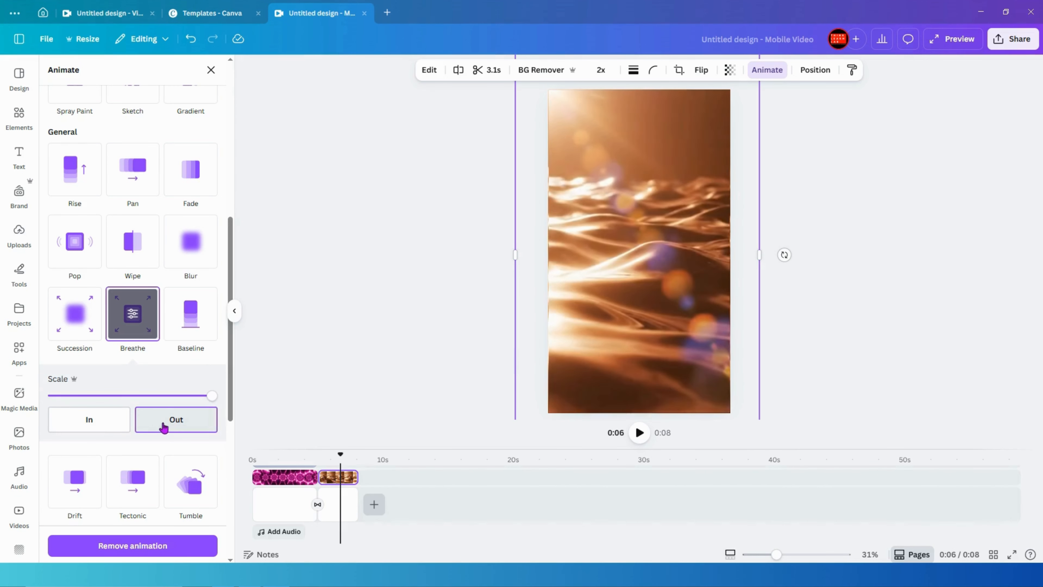
{"action": "left_click_drag", "start_coordinate": [352, 502], "coordinate": [379, 478]}
{"action": "left_click", "coordinate": [356, 477]}
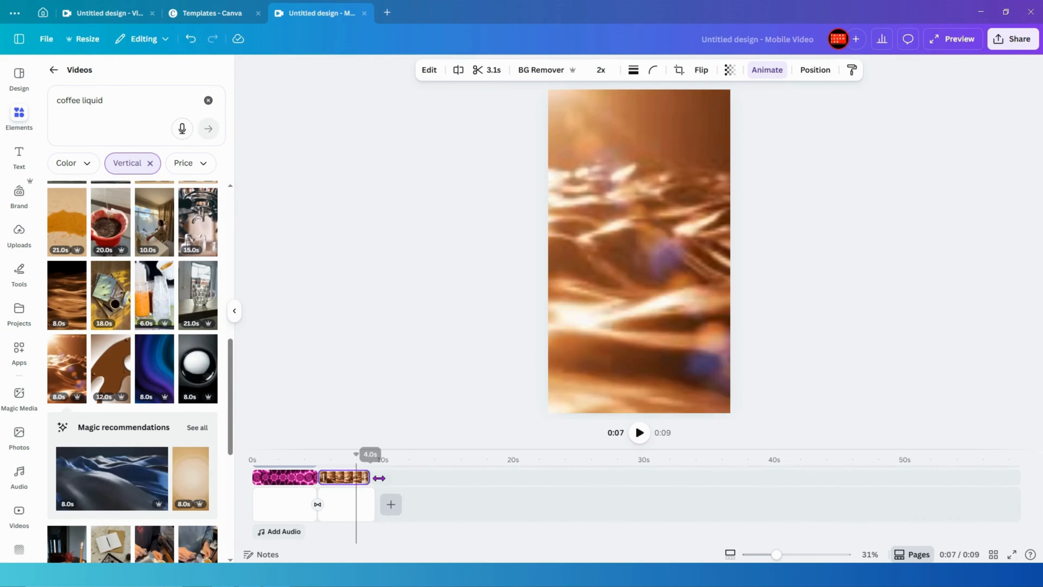
{"action": "left_click", "coordinate": [368, 502]}
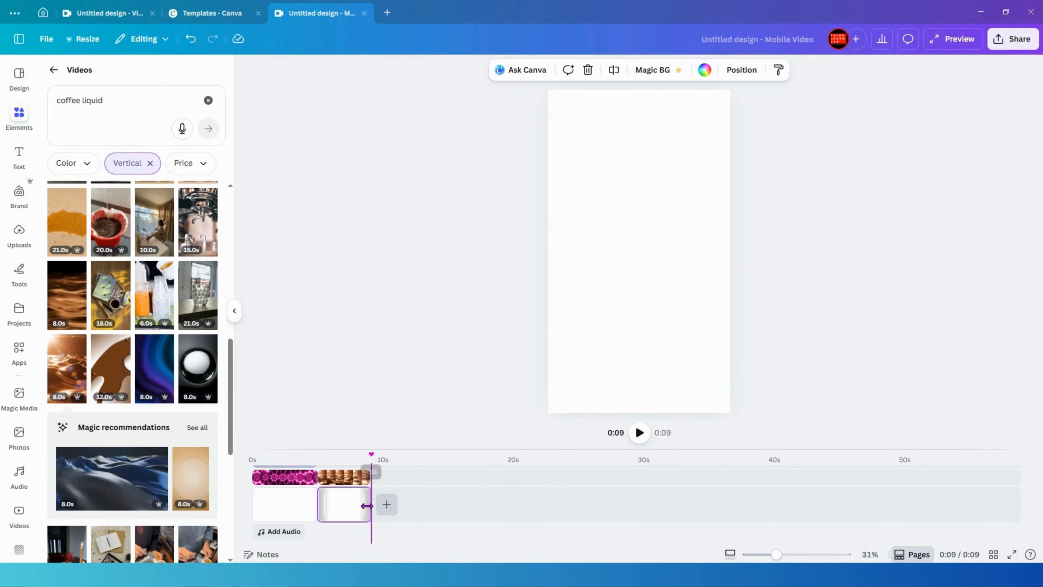
{"action": "left_click_drag", "start_coordinate": [367, 506], "coordinate": [367, 506]}
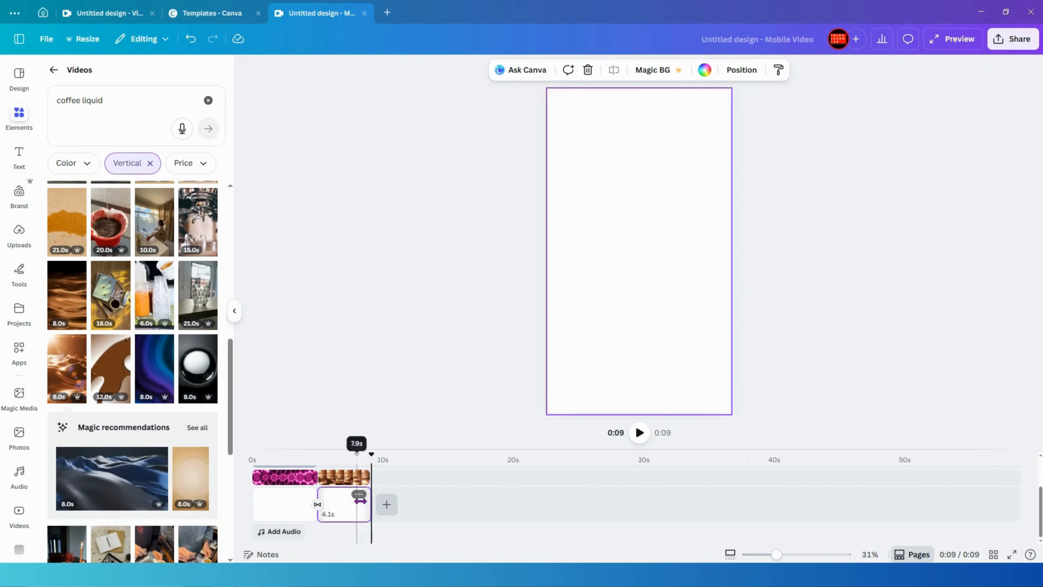
{"action": "left_click", "coordinate": [362, 479]}
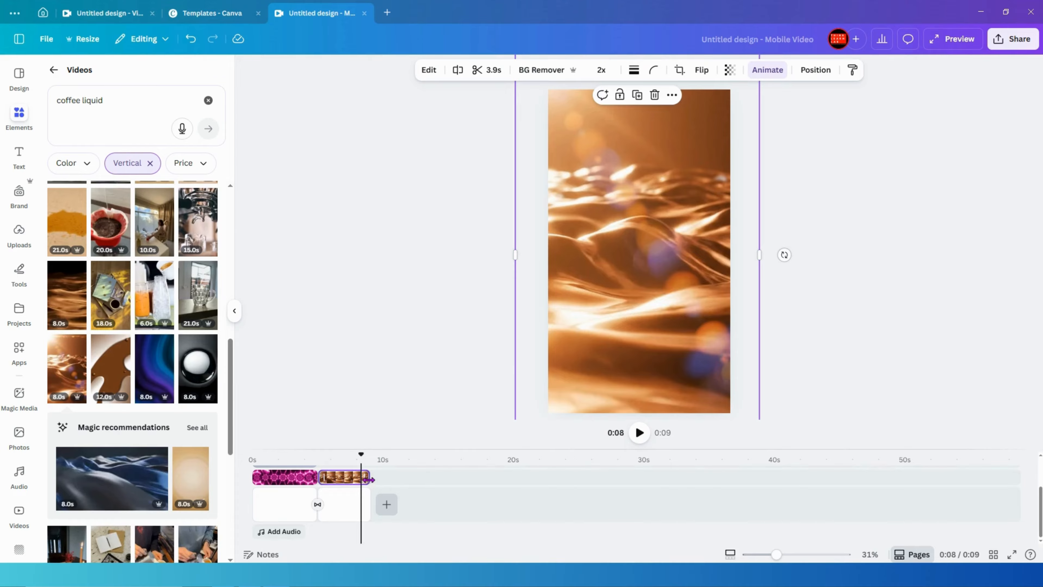
{"action": "left_click", "coordinate": [369, 503]}
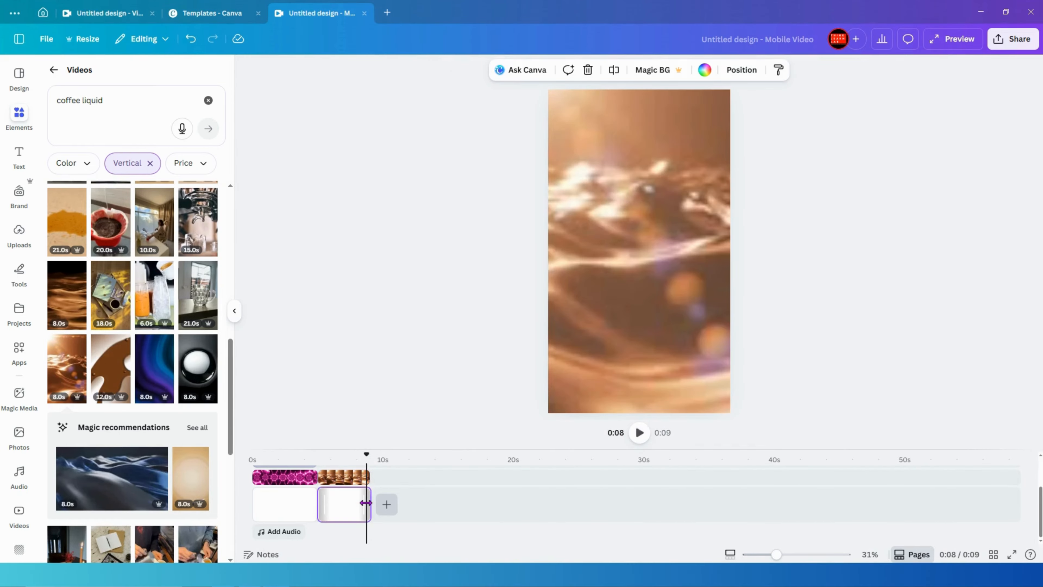
{"action": "left_click_drag", "start_coordinate": [366, 502], "coordinate": [364, 502]}
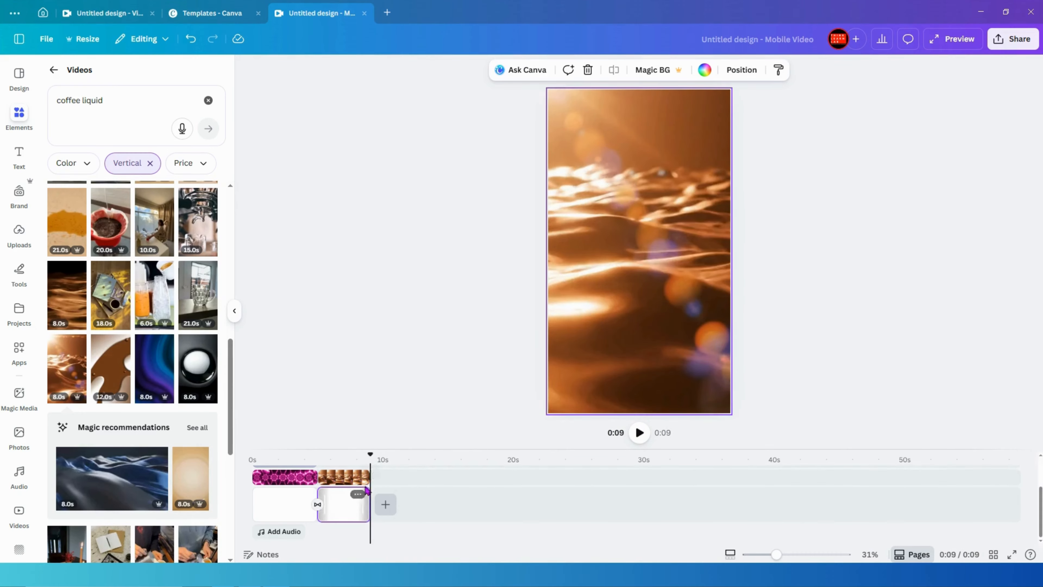
- Add a text box over the liquid wave at about 7 seconds and enlarge it to font size 105
{"action": "left_click_drag", "start_coordinate": [371, 456], "coordinate": [353, 467]}
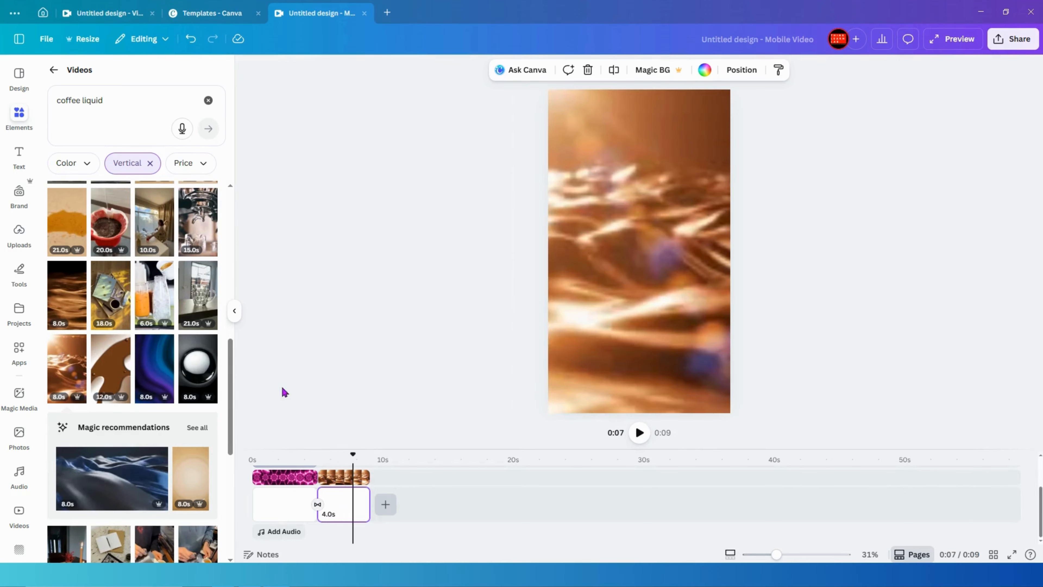
{"action": "left_click", "coordinate": [21, 160]}
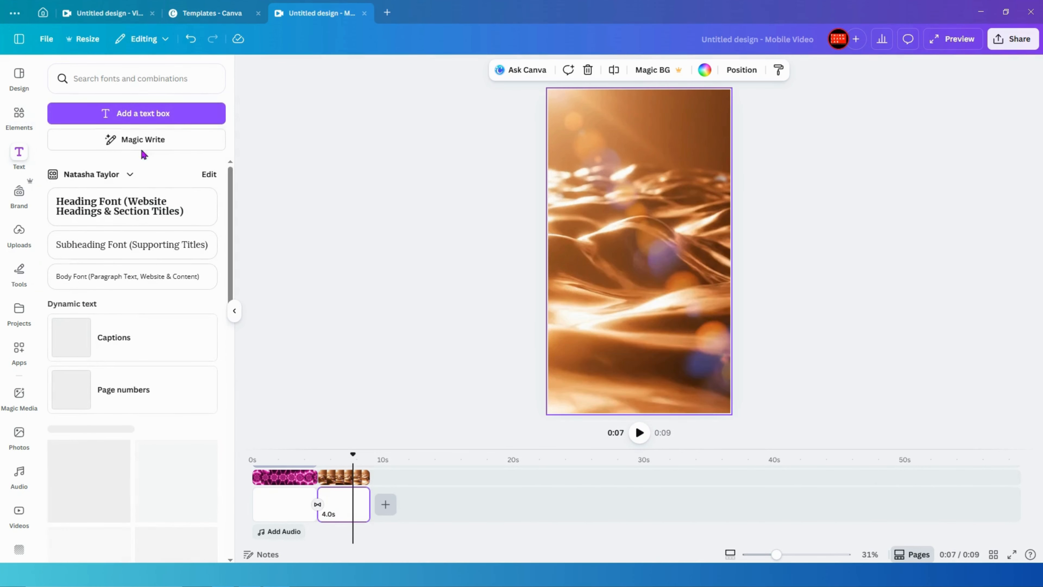
{"action": "left_click", "coordinate": [186, 123]}
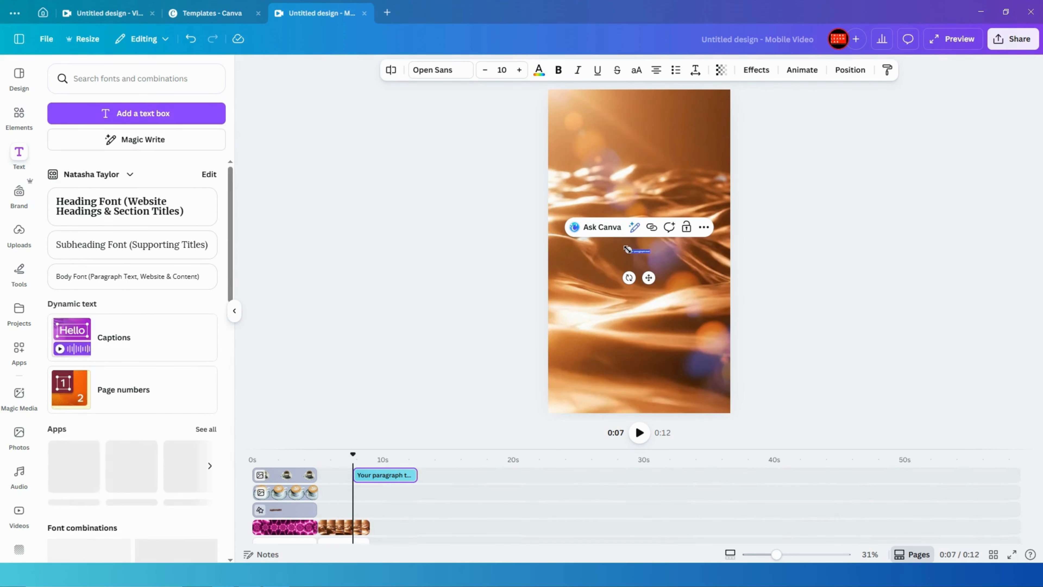
{"action": "left_click_drag", "start_coordinate": [565, 191], "coordinate": [519, 187]}
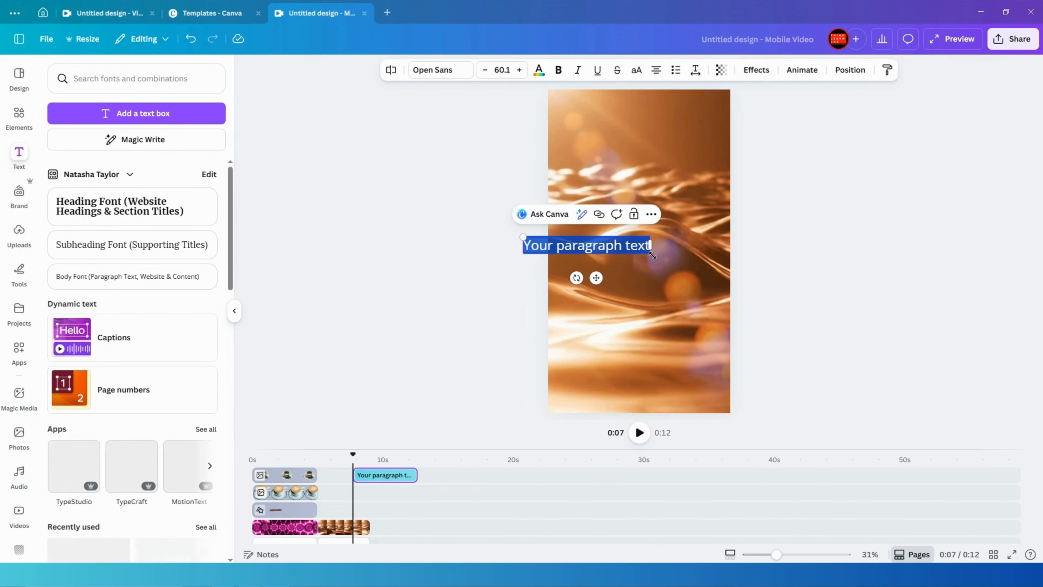
{"action": "left_click_drag", "start_coordinate": [651, 254], "coordinate": [740, 316]}
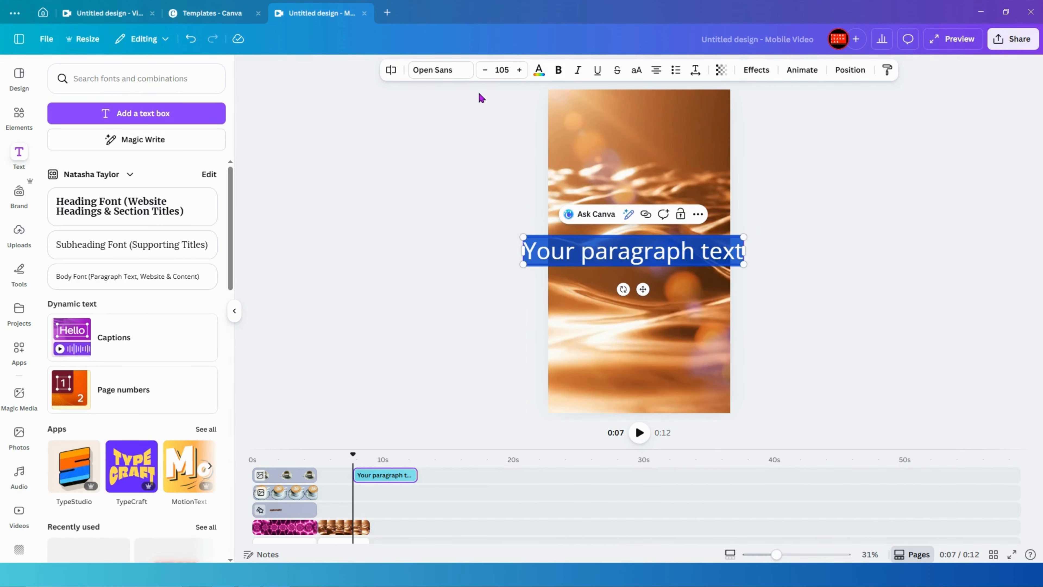
- Replace the placeholder text with "Coffee is life!!!"
{"action": "type", "text": "COf"}
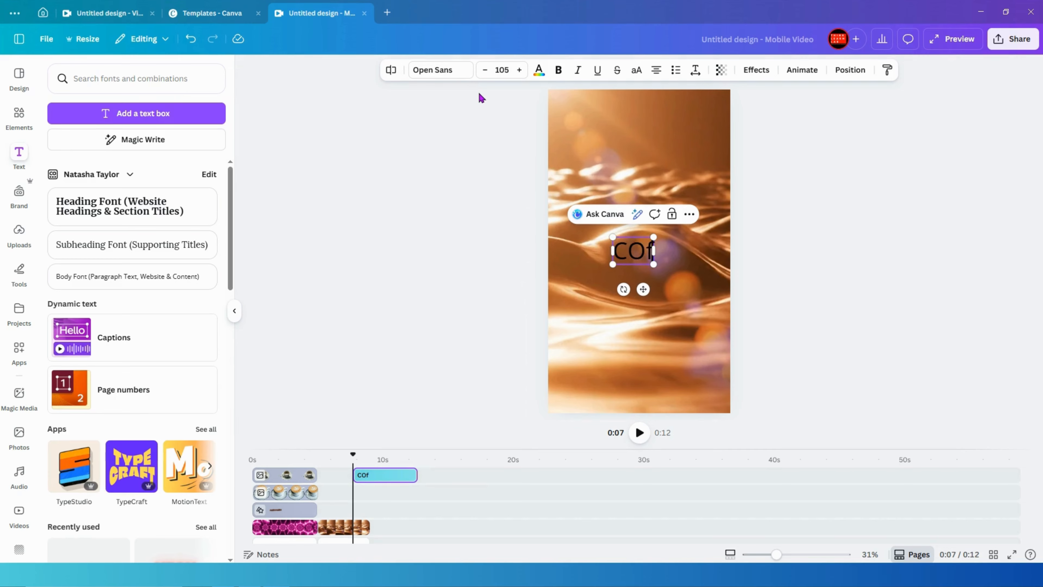
{"action": "type", "text": "fe is lif"}
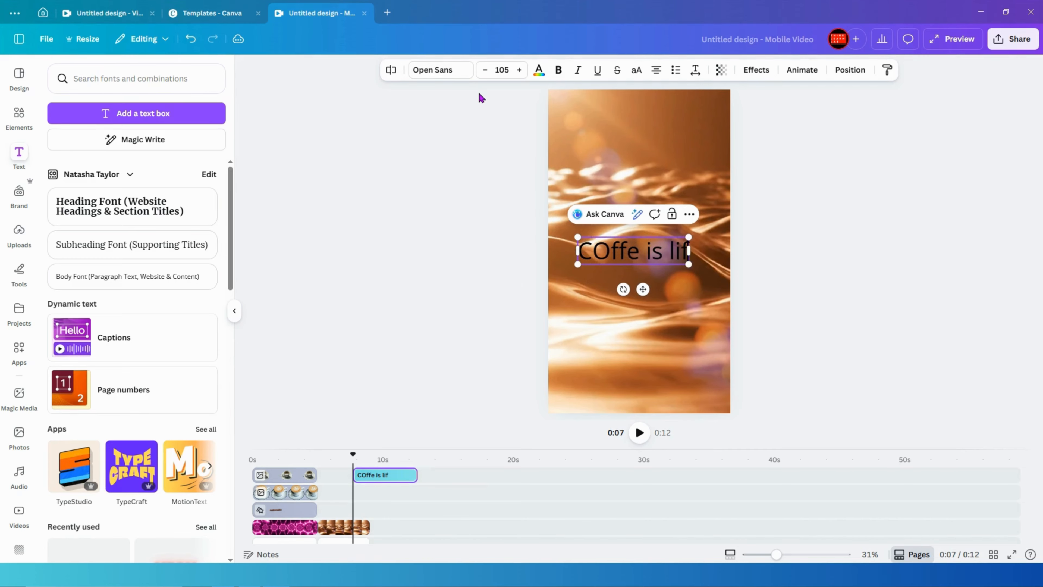
{"action": "type", "text": "e!!!"}
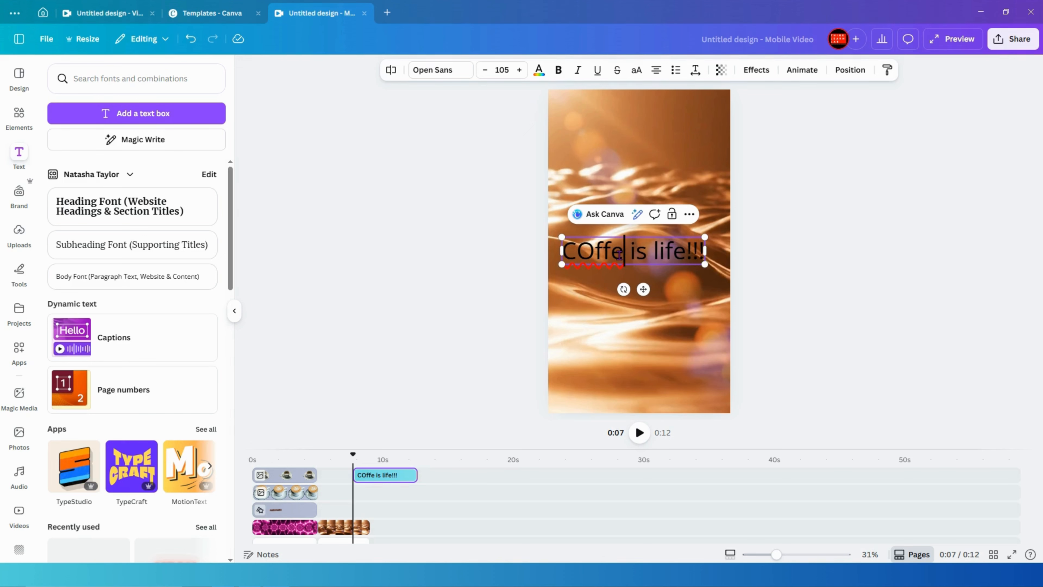
{"action": "type", "text": "e"}
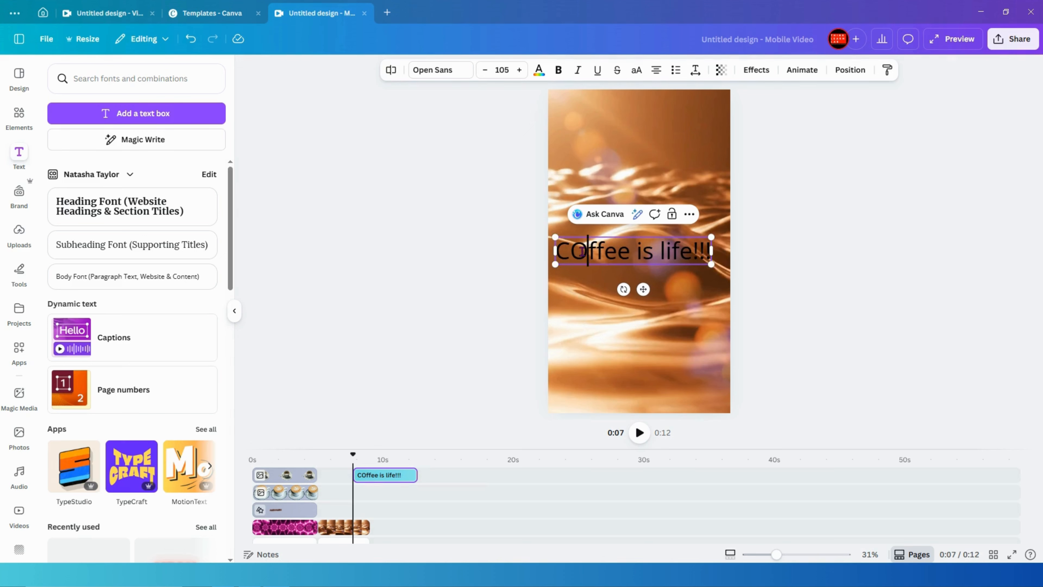
{"action": "left_click", "coordinate": [586, 252]}
{"action": "key", "text": "BackSpace"}
{"action": "type", "text": "o"}
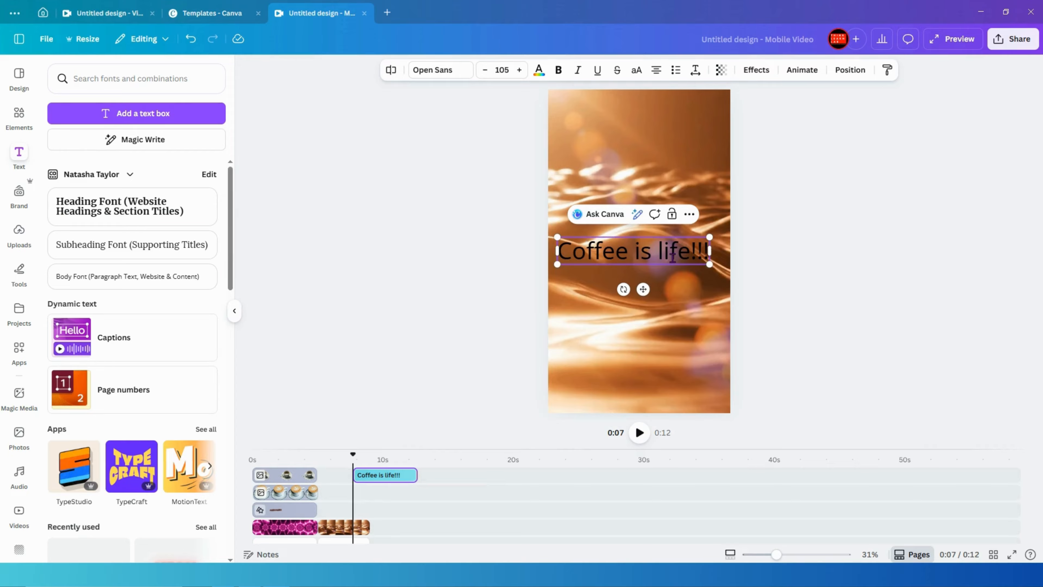
- Set the text's font to Bernier and enlarge it to span the full page width at size 149
{"action": "left_click", "coordinate": [442, 70]}
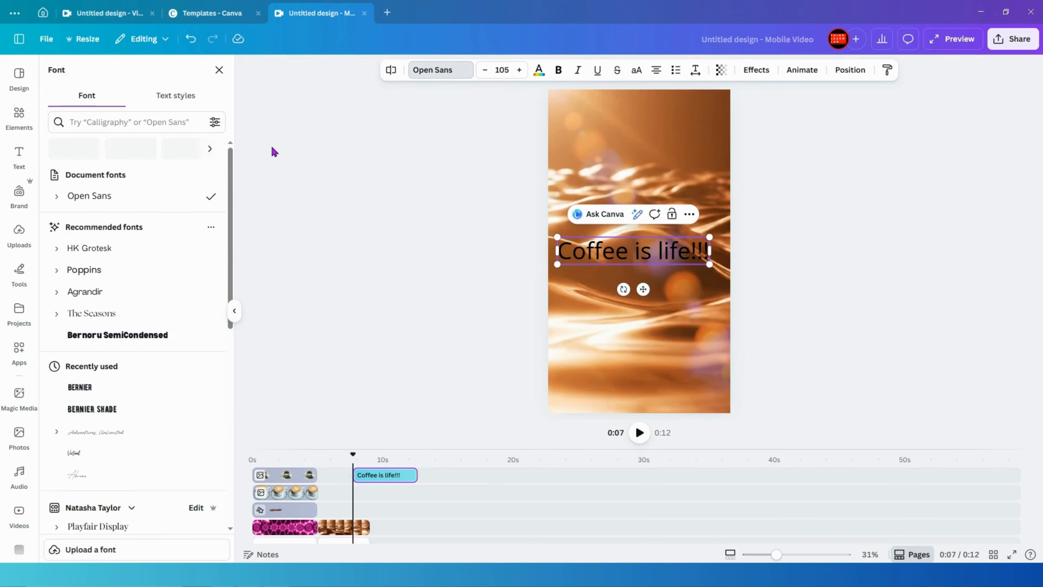
{"action": "left_click", "coordinate": [91, 394]}
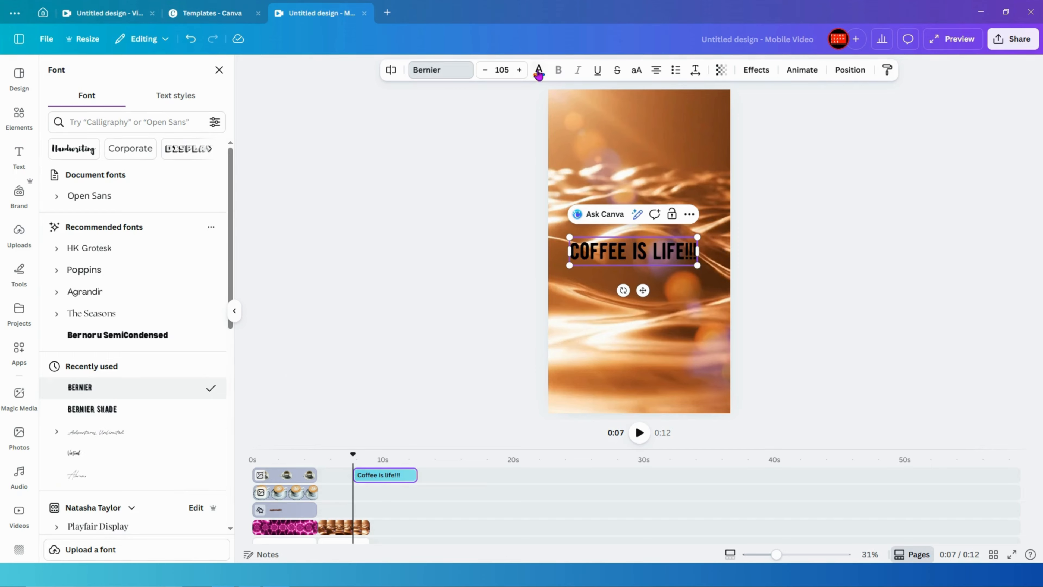
{"action": "left_click", "coordinate": [756, 70]}
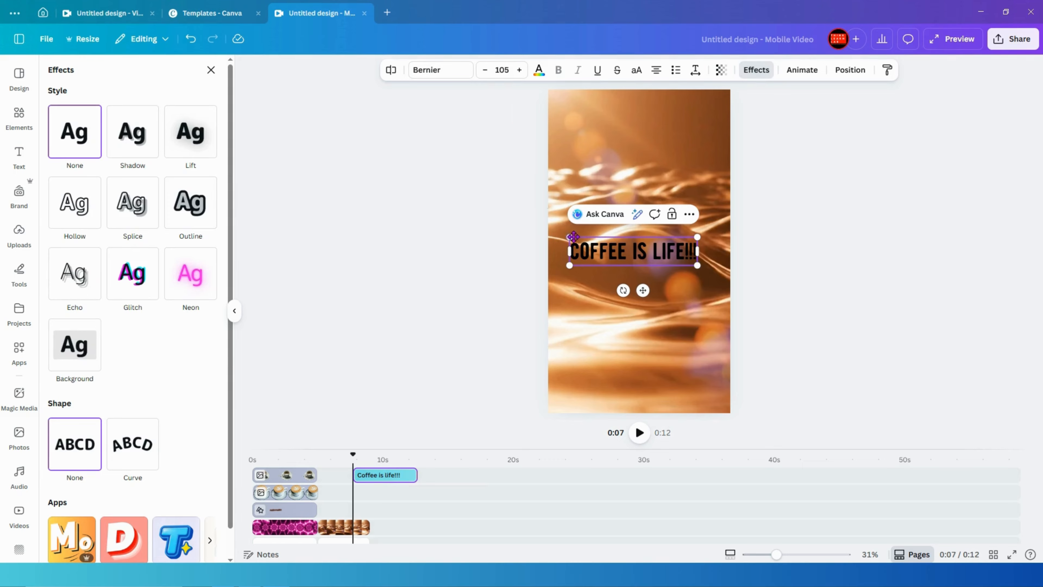
{"action": "left_click_drag", "start_coordinate": [567, 238], "coordinate": [549, 233]}
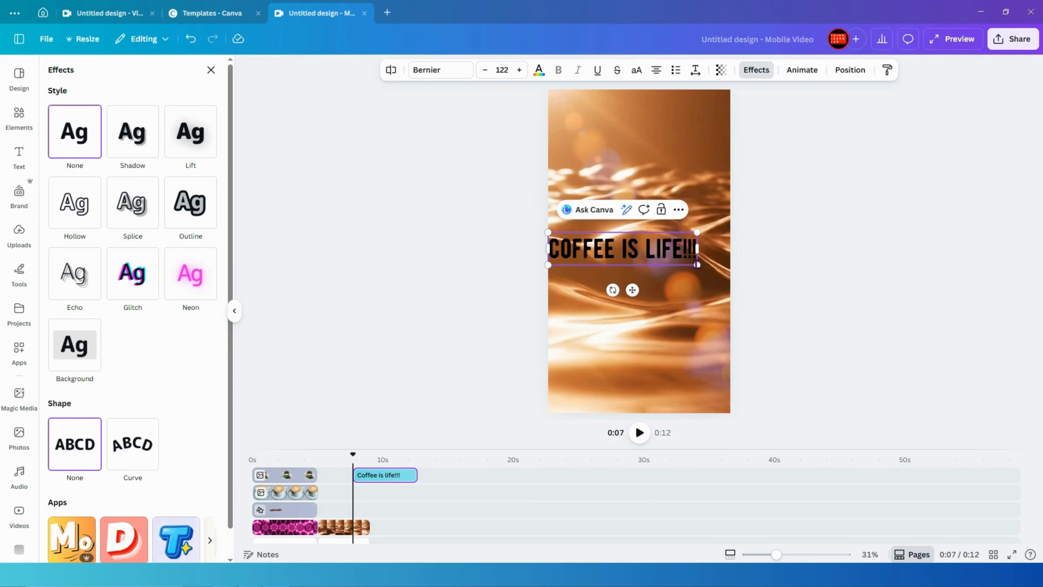
{"action": "left_click_drag", "start_coordinate": [697, 265], "coordinate": [730, 273]}
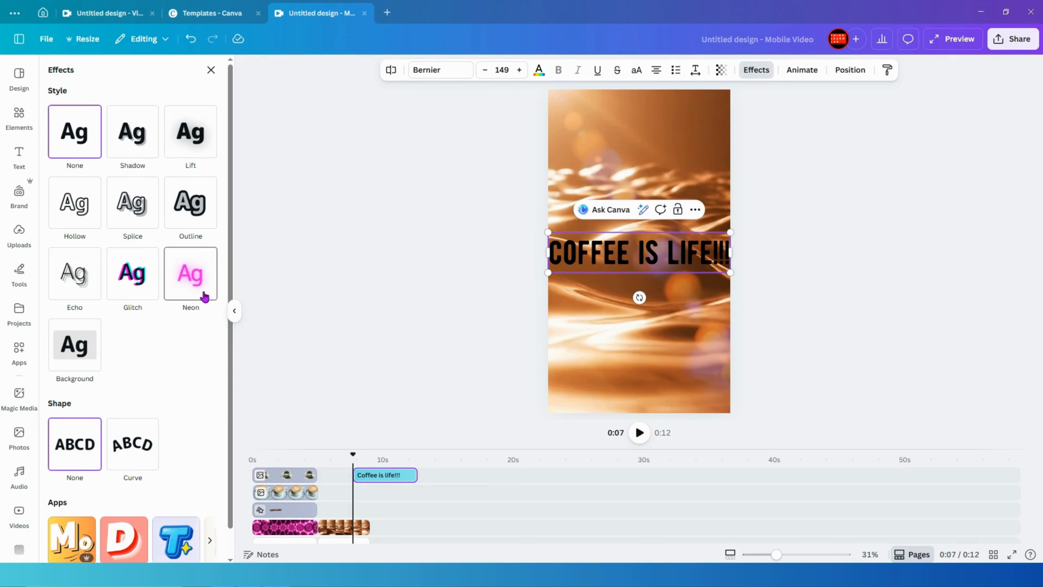
- Move the text clip to the start of the second page, directly above the liquid wave clip, and extend it past the page's end
{"action": "left_click_drag", "start_coordinate": [396, 476], "coordinate": [370, 509]}
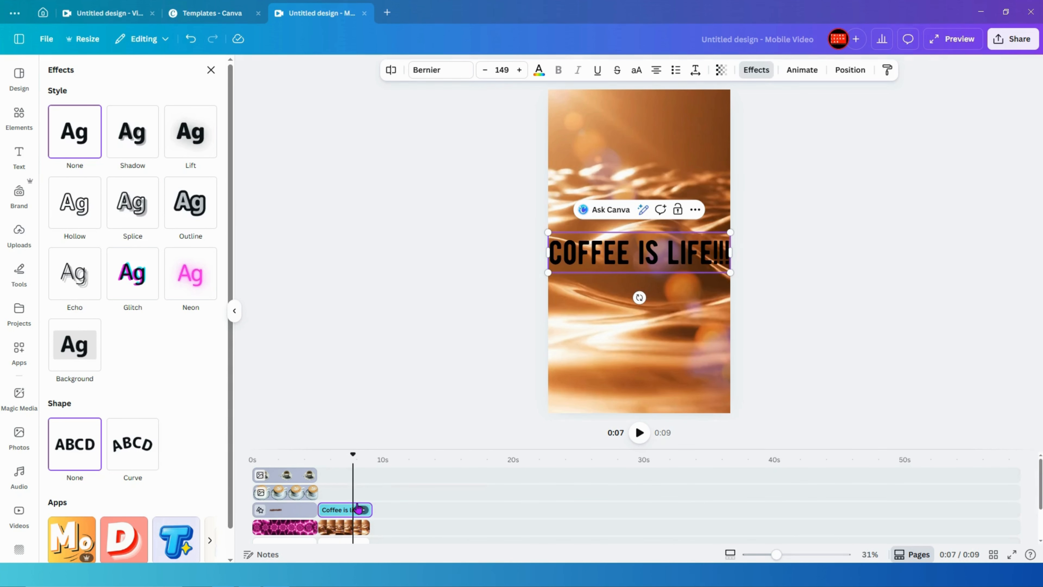
{"action": "scroll", "coordinate": [358, 503], "scroll_direction": "down", "scroll_amount": 2}
{"action": "scroll", "coordinate": [336, 503], "scroll_direction": "up", "scroll_amount": 2}
{"action": "left_click_drag", "start_coordinate": [374, 512], "coordinate": [389, 510]}
{"action": "scroll", "coordinate": [386, 510], "scroll_direction": "down", "scroll_amount": 2}
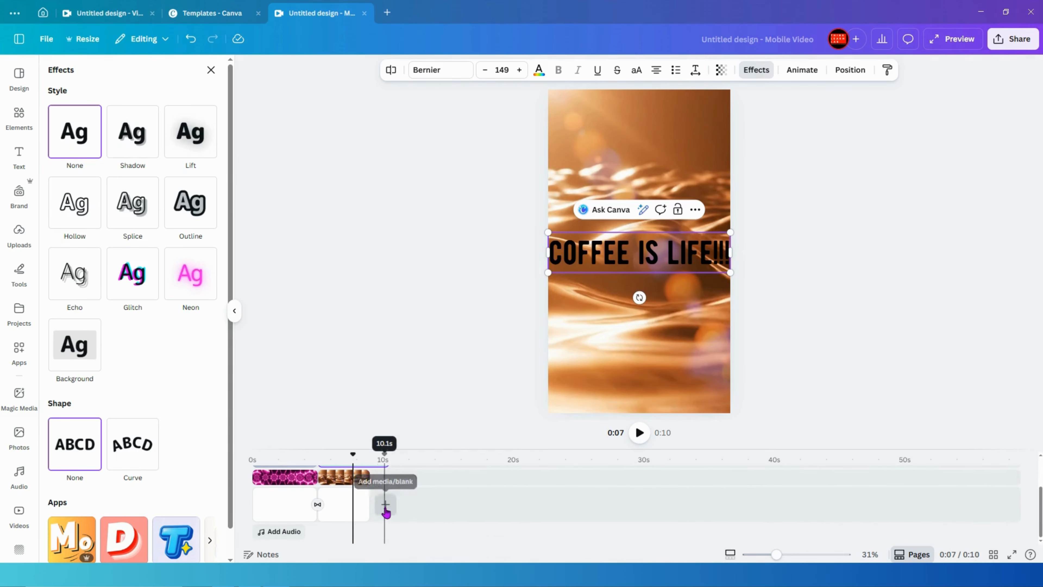
- Add a blank third page after the liquid wave page
{"action": "left_click", "coordinate": [385, 506]}
{"action": "left_click", "coordinate": [374, 478]}
{"action": "scroll", "coordinate": [370, 499], "scroll_direction": "up", "scroll_amount": 2}
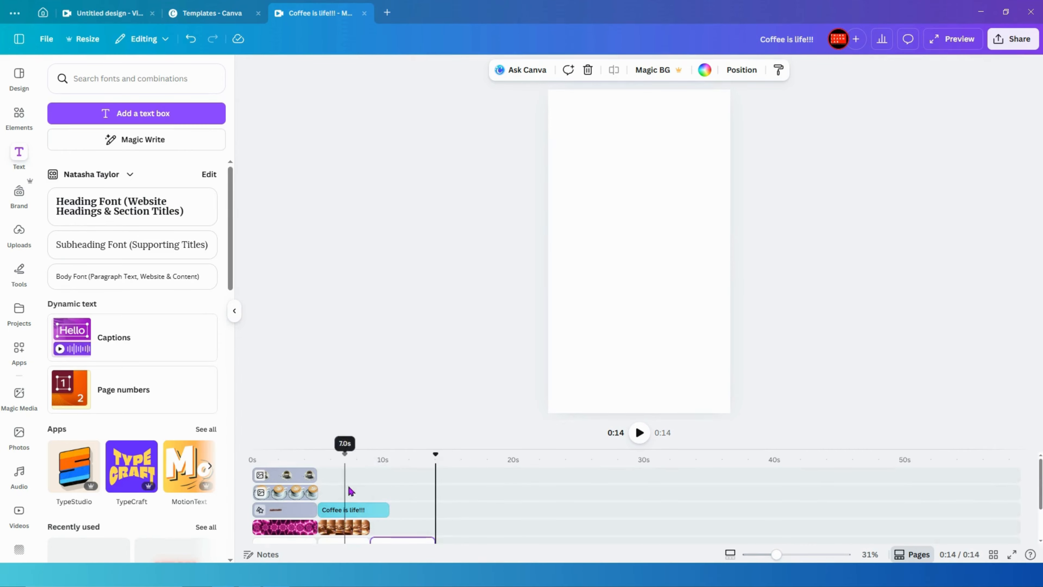
- Trim the "Coffee is life!!!" text clip on the timeline so it ends with the second page
{"action": "left_click_drag", "start_coordinate": [436, 455], "coordinate": [367, 469]}
{"action": "scroll", "coordinate": [331, 476], "scroll_direction": "down", "scroll_amount": 1}
{"action": "scroll", "coordinate": [331, 476], "scroll_direction": "up", "scroll_amount": 1}
{"action": "left_click", "coordinate": [375, 512]}
{"action": "left_click_drag", "start_coordinate": [388, 509], "coordinate": [368, 510]}
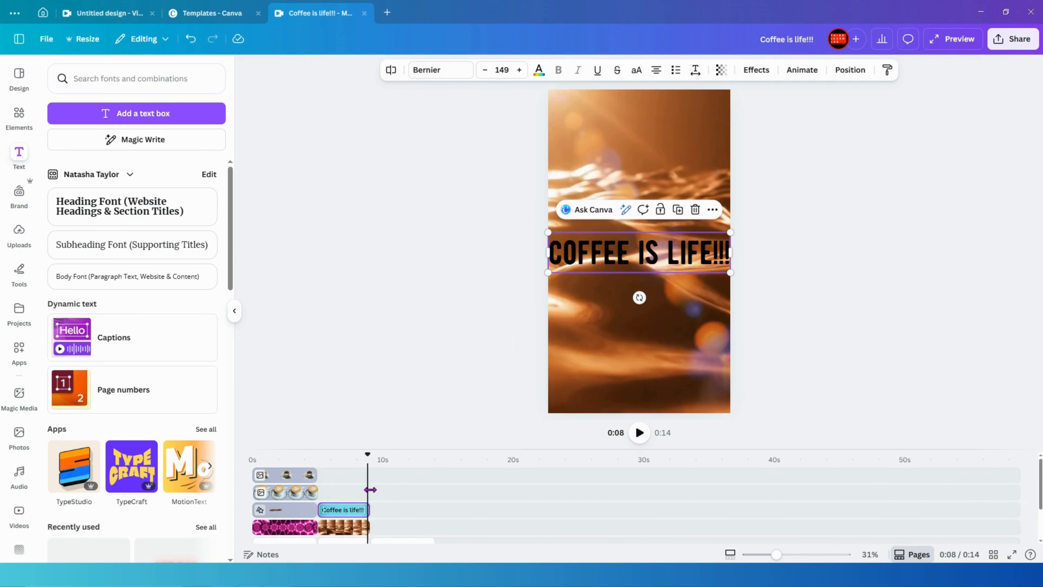
{"action": "scroll", "coordinate": [381, 506], "scroll_direction": "down", "scroll_amount": 1}
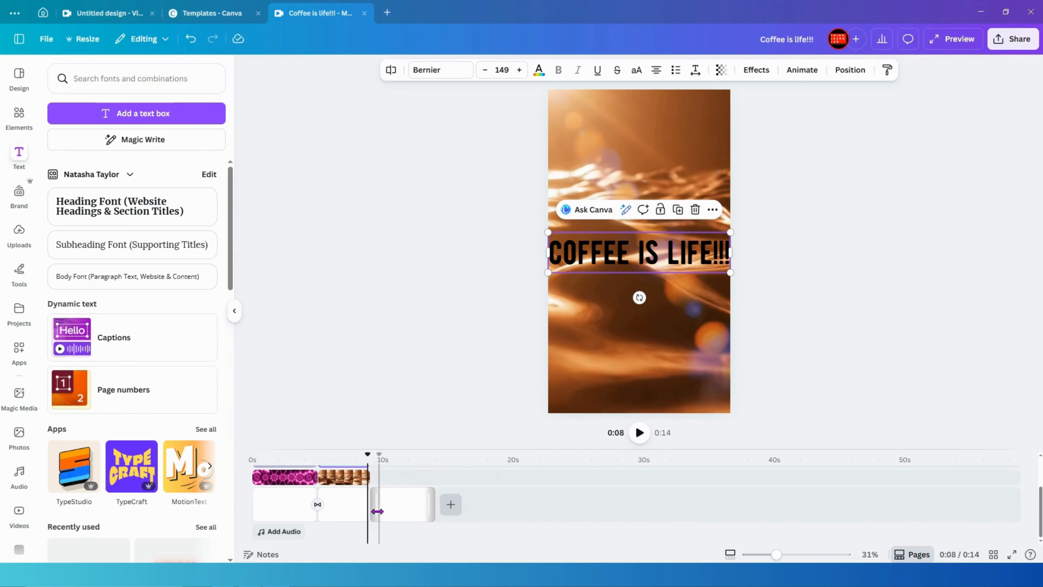
{"action": "scroll", "coordinate": [374, 509], "scroll_direction": "up", "scroll_amount": 2}
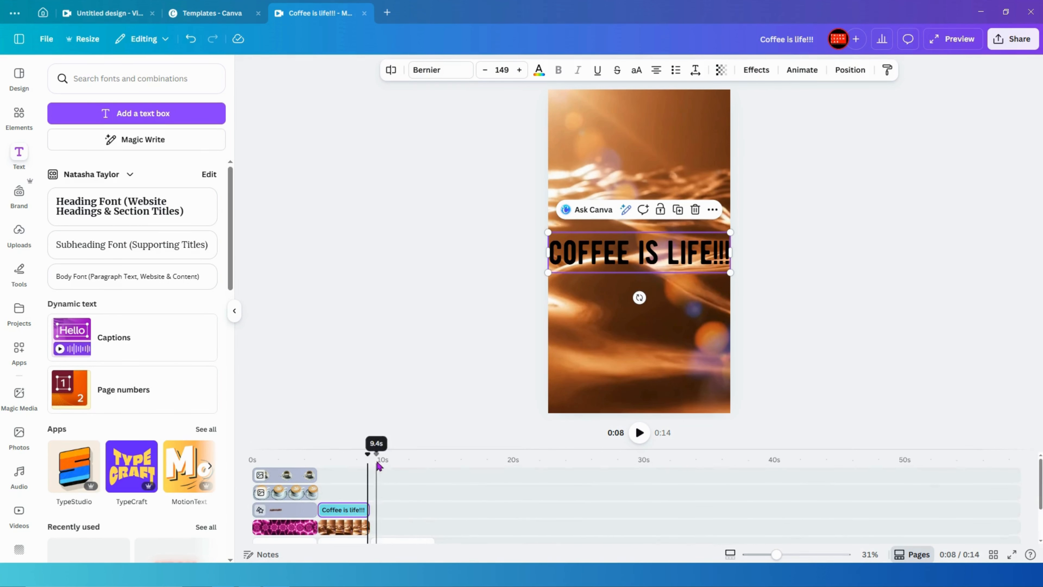
- Reduce the "Coffee is life!!!" text to size 137 slightly higher on the page, and apply the Neon effect
{"action": "left_click_drag", "start_coordinate": [730, 233], "coordinate": [716, 235]}
{"action": "left_click_drag", "start_coordinate": [655, 257], "coordinate": [635, 239]}
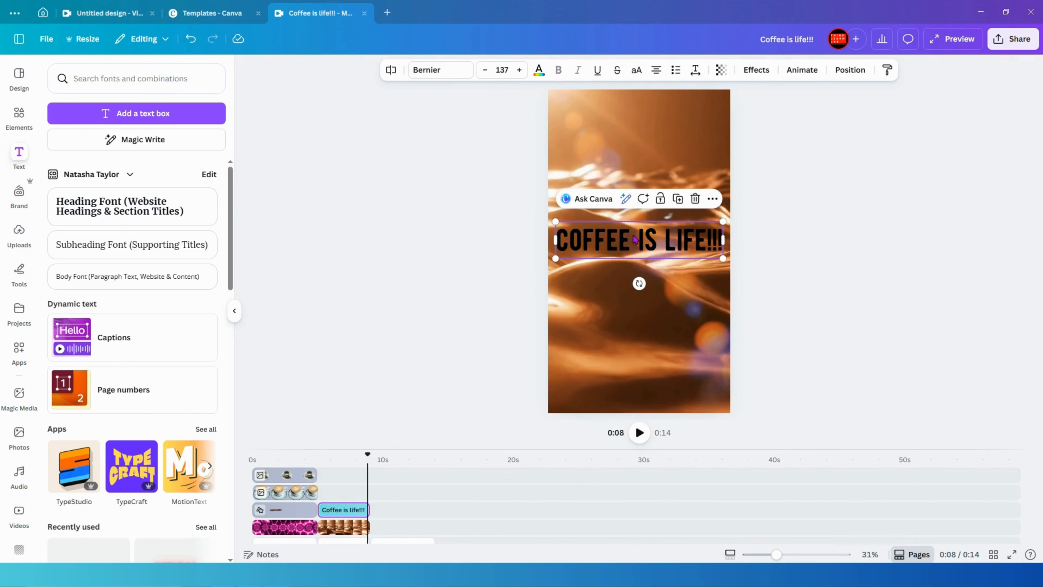
{"action": "left_click", "coordinate": [756, 70]}
{"action": "left_click", "coordinate": [185, 281]}
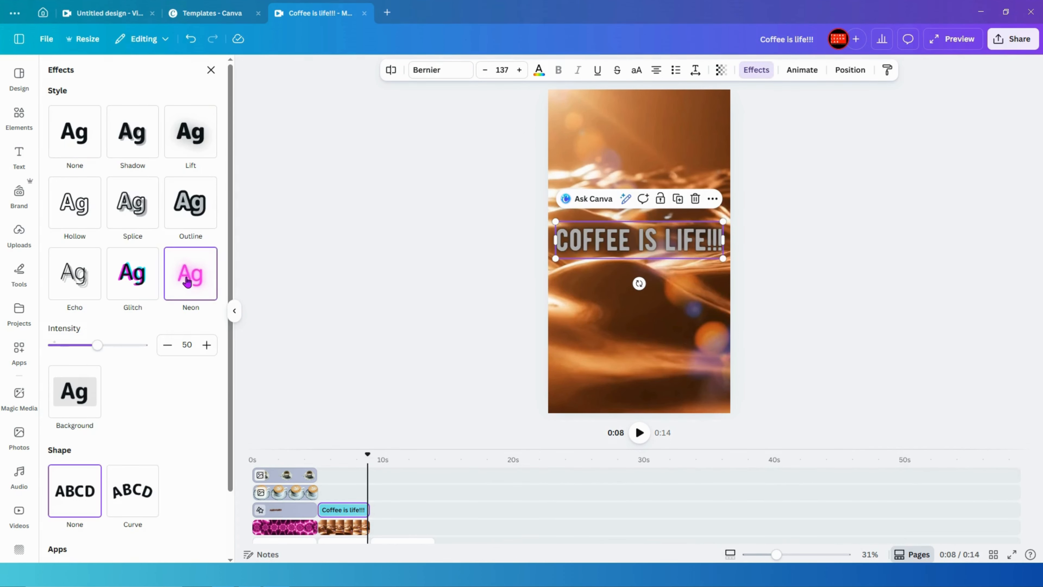
- Color the neon text with the default solid red and set the Neon intensity to 80
{"action": "left_click", "coordinate": [539, 69]}
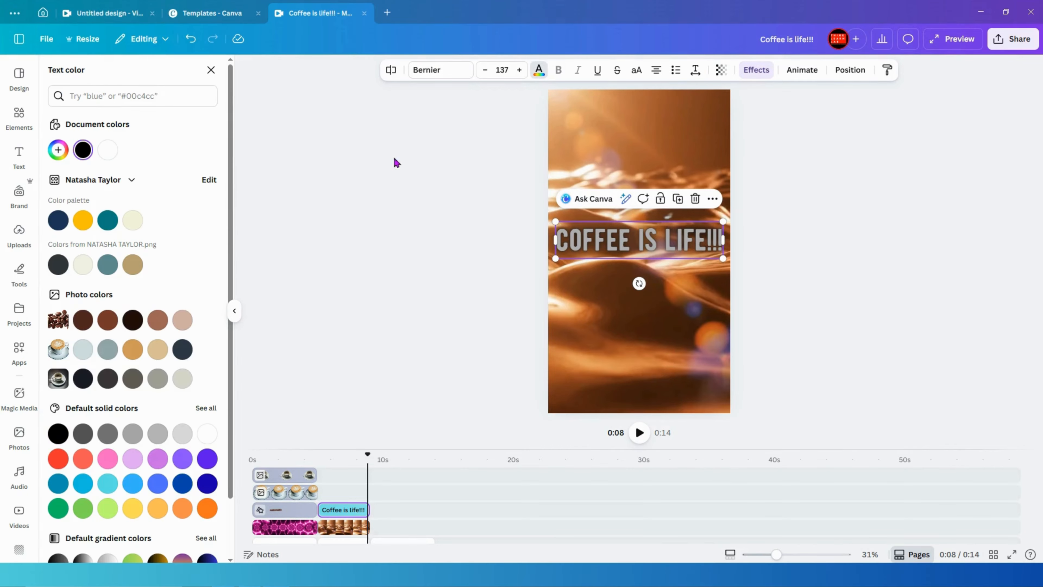
{"action": "left_click", "coordinate": [110, 322]}
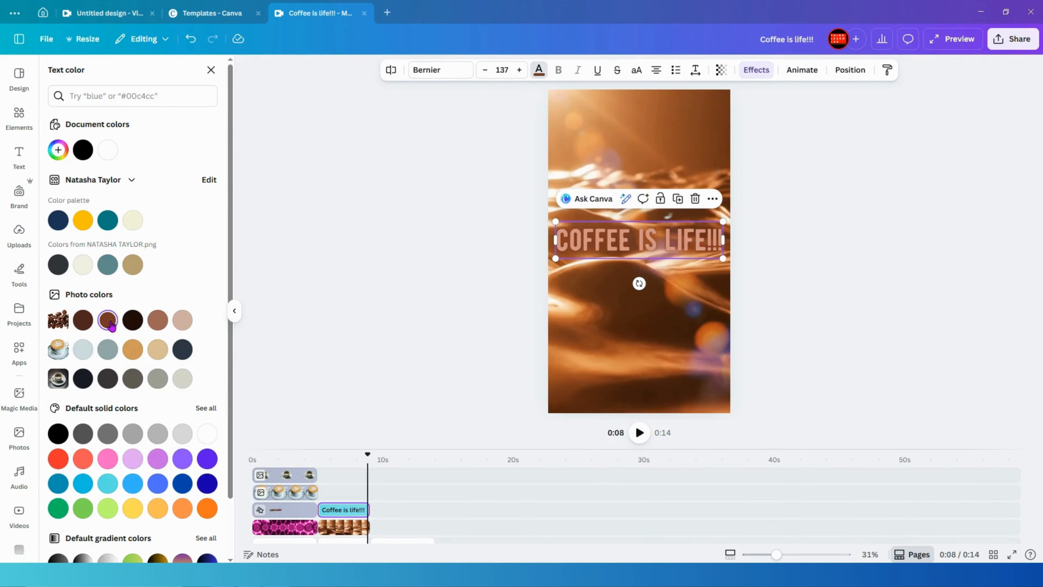
{"action": "left_click", "coordinate": [58, 459]}
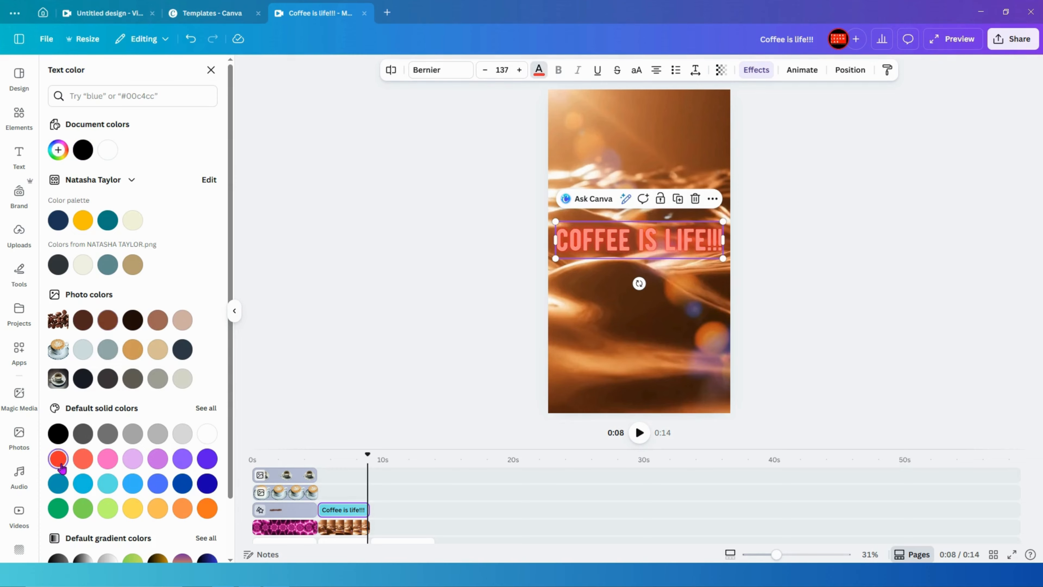
{"action": "left_click", "coordinate": [749, 71]}
{"action": "left_click_drag", "start_coordinate": [97, 279], "coordinate": [127, 281]}
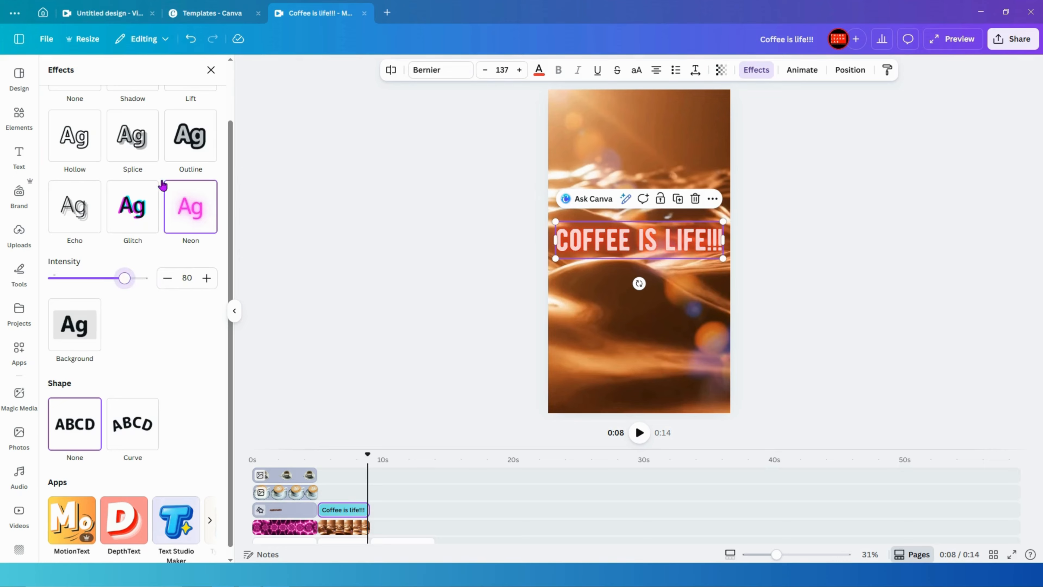
- Replace the Neon effect on the "Coffee is life!!!" text with a black Outline at thickness 64
{"action": "left_click", "coordinate": [200, 142]}
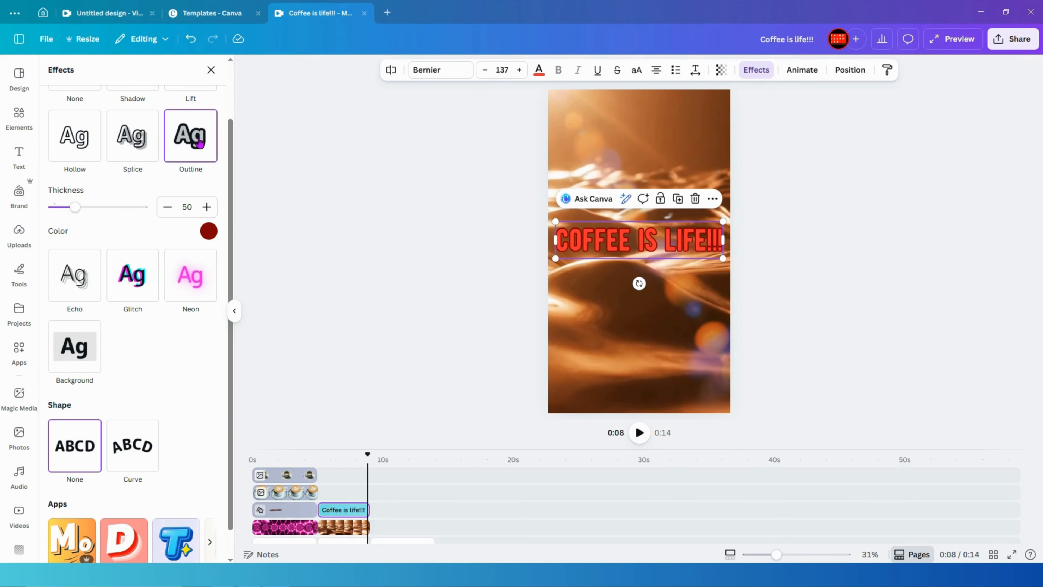
{"action": "left_click", "coordinate": [210, 231]}
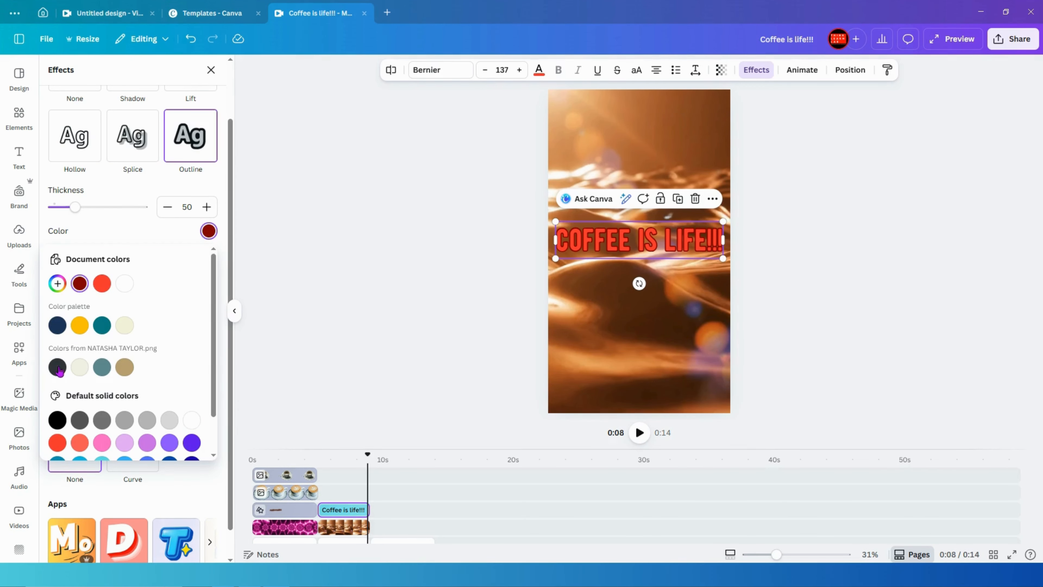
{"action": "left_click", "coordinate": [56, 424]}
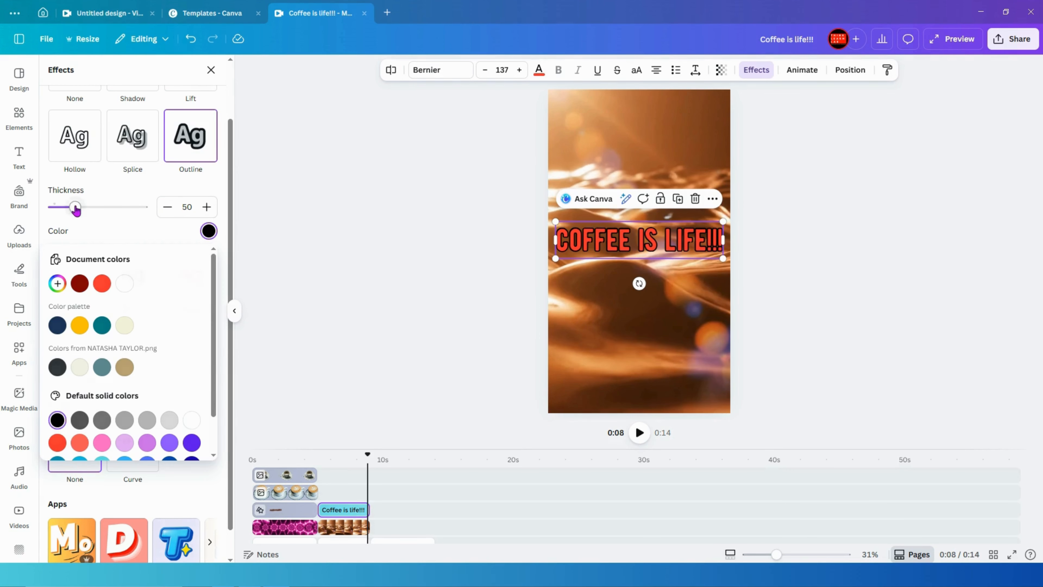
{"action": "left_click_drag", "start_coordinate": [75, 209], "coordinate": [97, 207]}
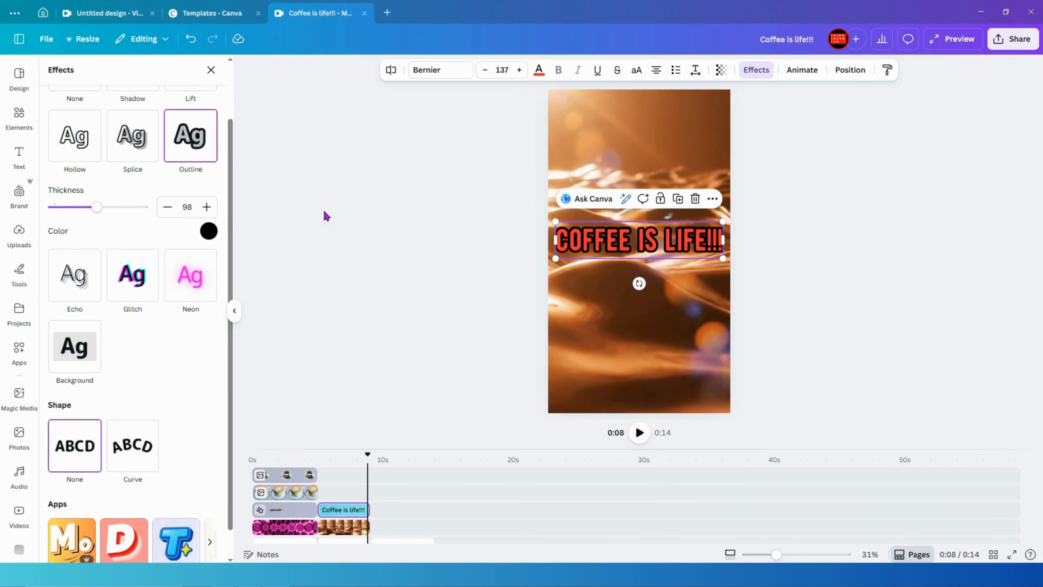
{"action": "left_click_drag", "start_coordinate": [92, 207], "coordinate": [85, 210]}
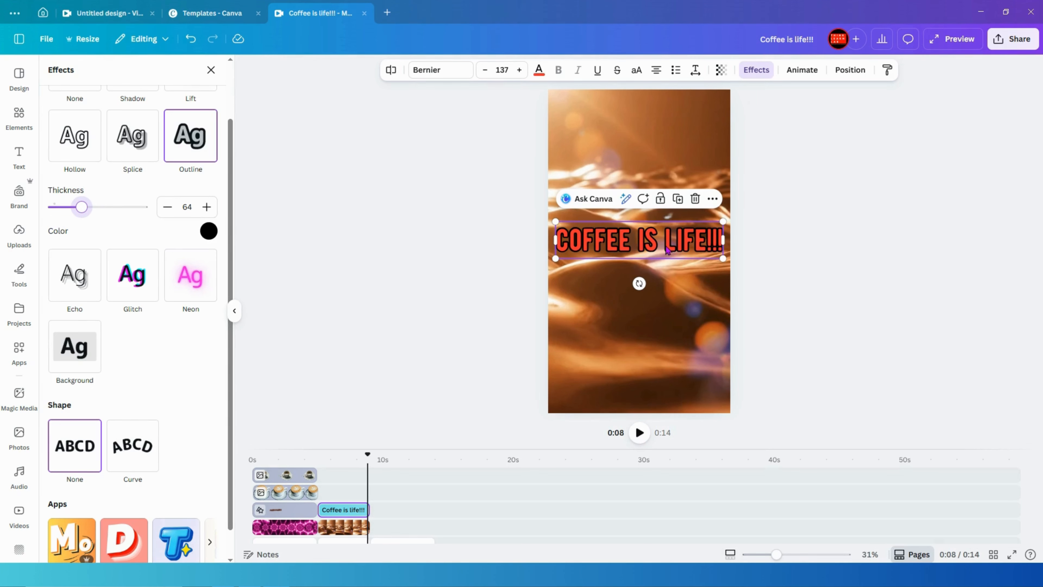
- Reduce the "Coffee is life!!!" text to size 135 and move it to the top of the second page
{"action": "left_click_drag", "start_coordinate": [725, 222], "coordinate": [723, 222]}
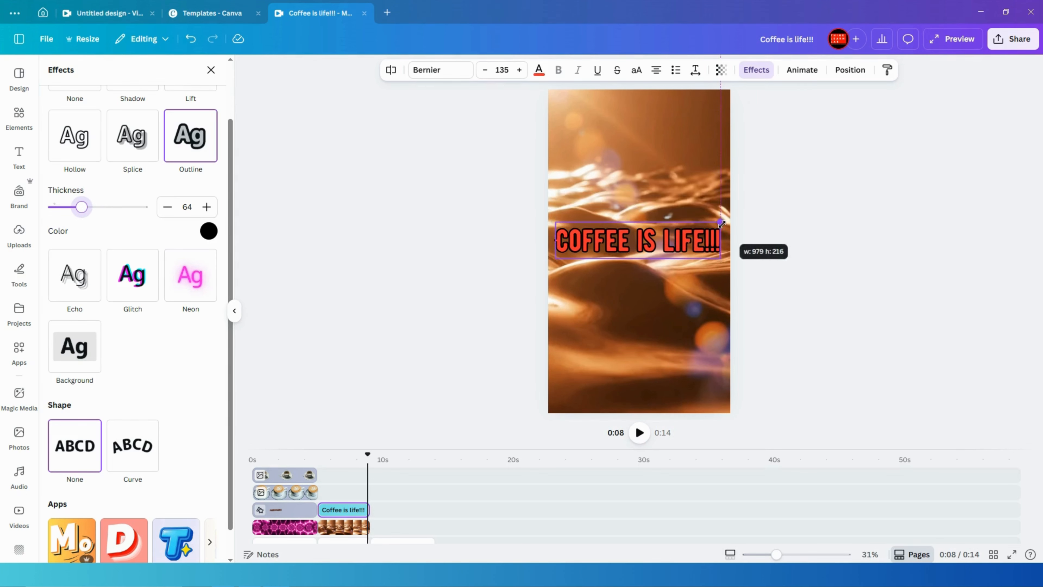
{"action": "left_click_drag", "start_coordinate": [664, 243], "coordinate": [659, 107]}
- Apply the Burst animation to the "Coffee is life!!!" text and bring the playhead back near the start of the second page
{"action": "left_click", "coordinate": [797, 72]}
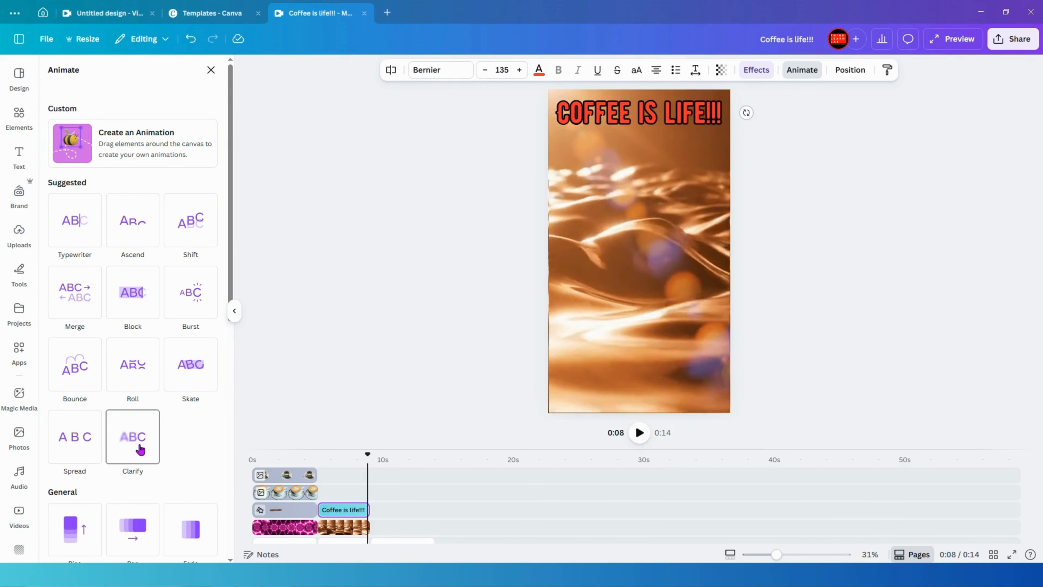
{"action": "left_click", "coordinate": [192, 312]}
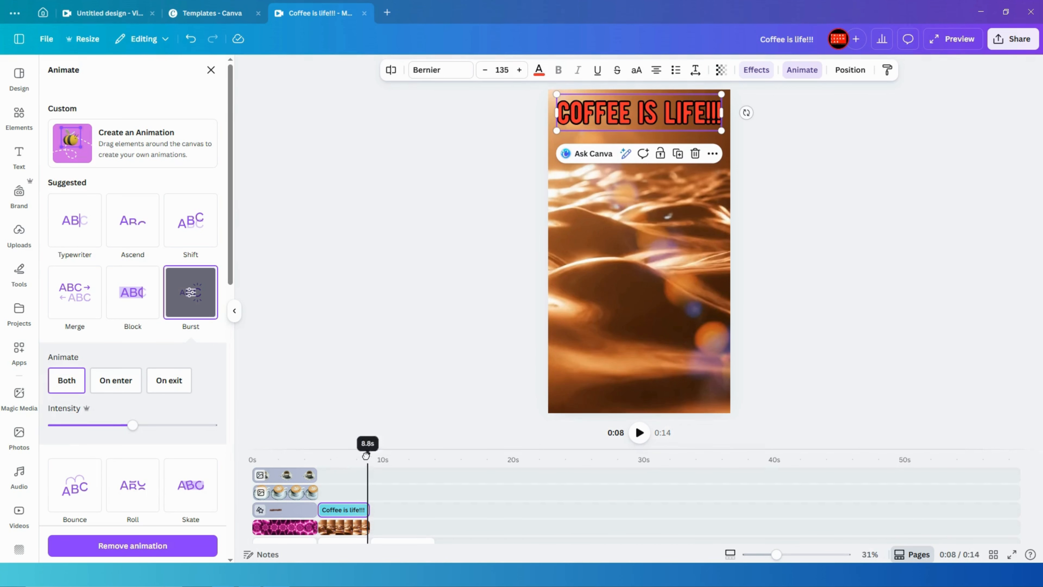
{"action": "mouse_move", "coordinate": [367, 456]}
{"action": "left_mouse_down"}
{"action": "mouse_move", "coordinate": [313, 463]}
{"action": "mouse_move", "coordinate": [380, 480]}
{"action": "mouse_move", "coordinate": [345, 480]}
{"action": "mouse_move", "coordinate": [357, 483]}
{"action": "mouse_move", "coordinate": [358, 456]}
{"action": "mouse_move", "coordinate": [374, 458]}
{"action": "left_mouse_up"}
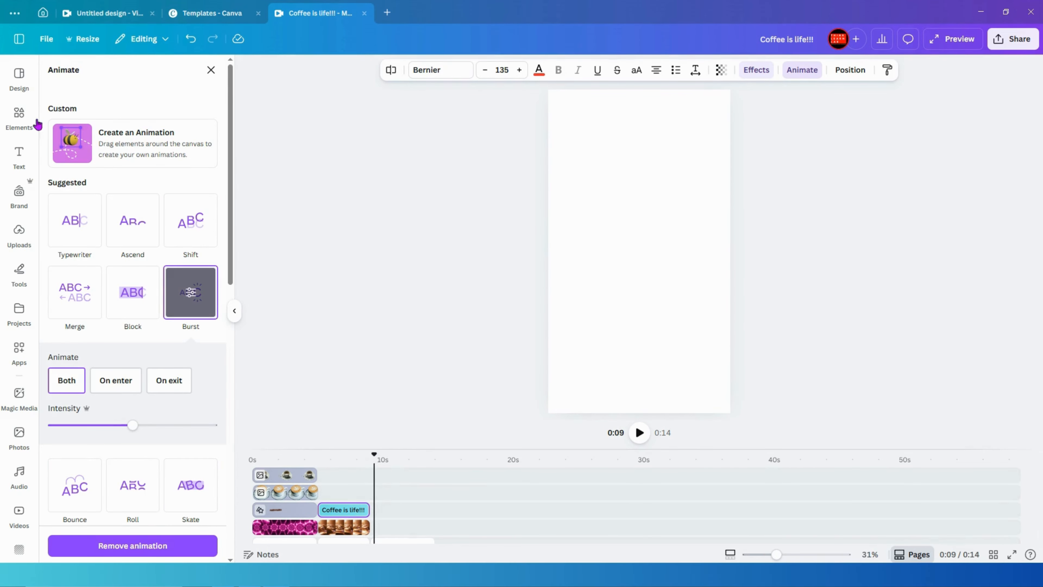
{"action": "left_click_drag", "start_coordinate": [374, 455], "coordinate": [328, 454]}
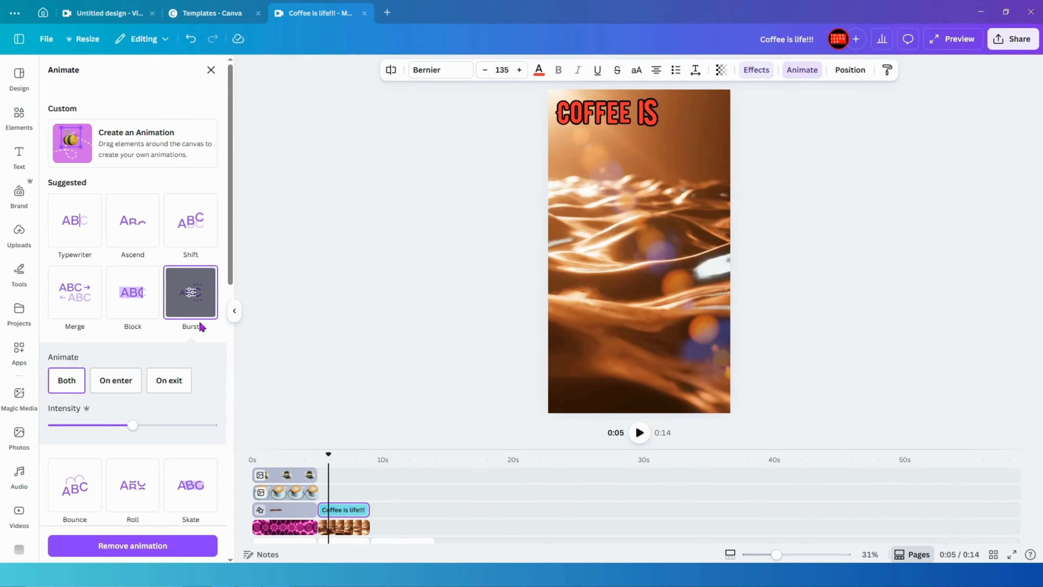
- Search the graphics for "coffee" and add the black line-art steaming cup above the text clip on the second page's timeline
{"action": "left_click", "coordinate": [18, 120]}
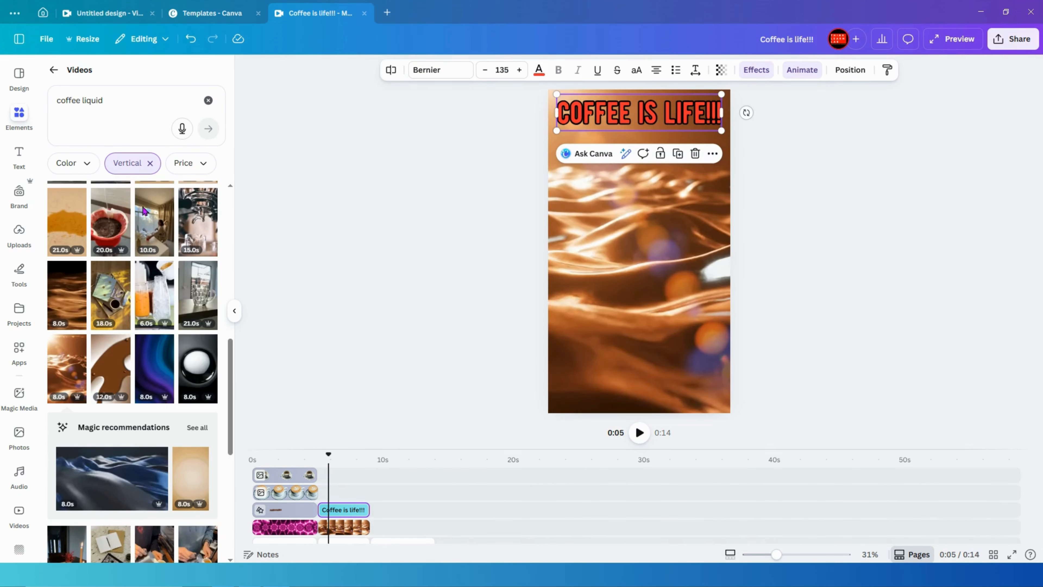
{"action": "left_click", "coordinate": [54, 71]}
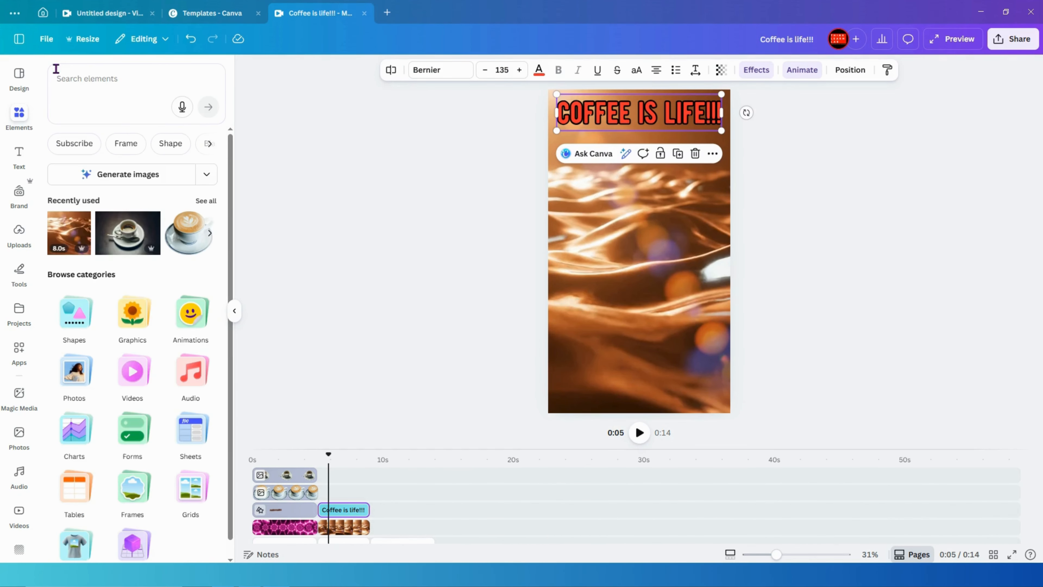
{"action": "left_click", "coordinate": [122, 320]}
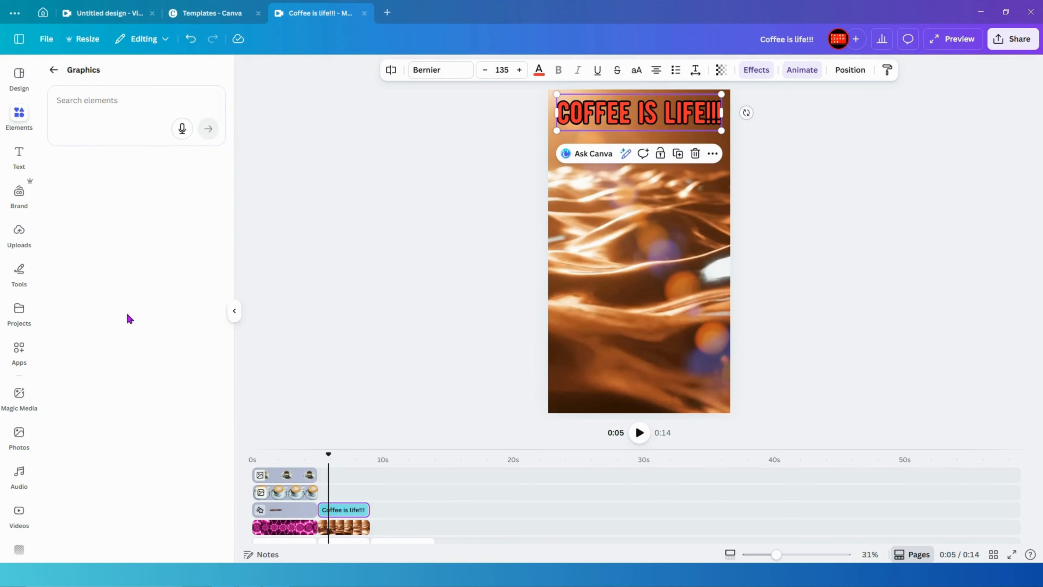
{"action": "left_click", "coordinate": [126, 104]}
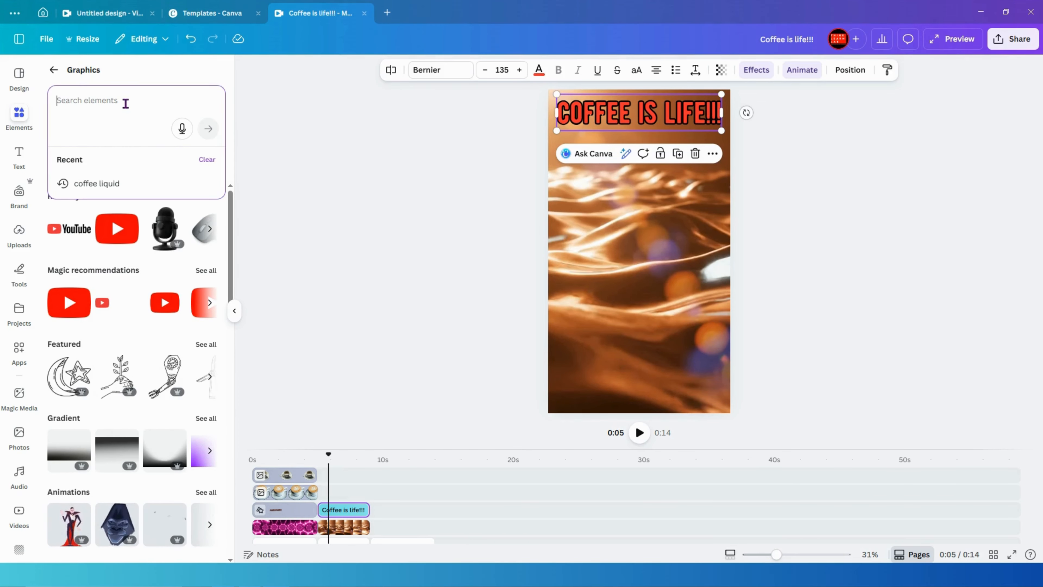
{"action": "type", "text": "co"}
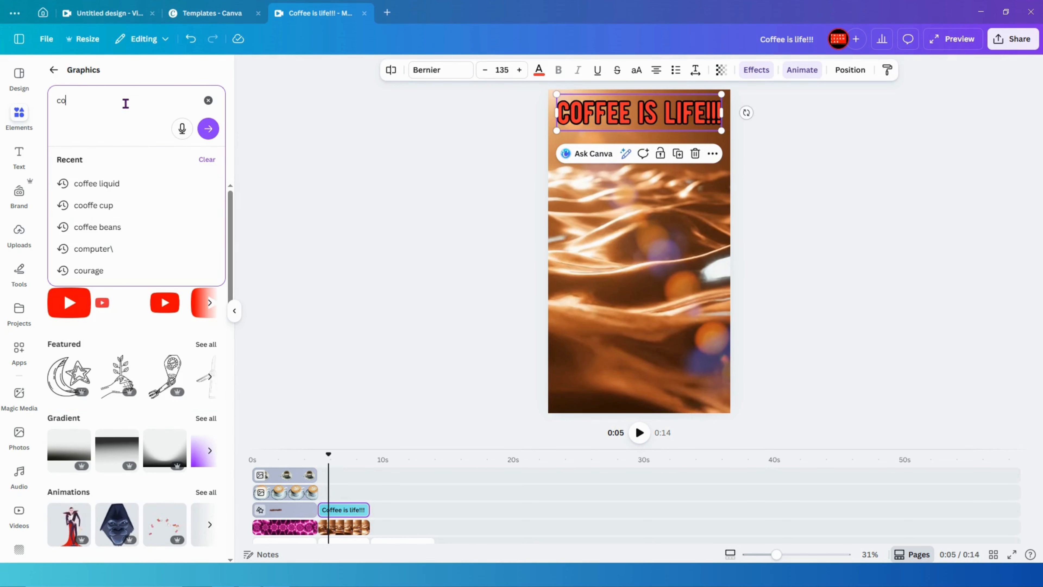
{"action": "type", "text": "ffee"}
{"action": "key", "text": "Return"}
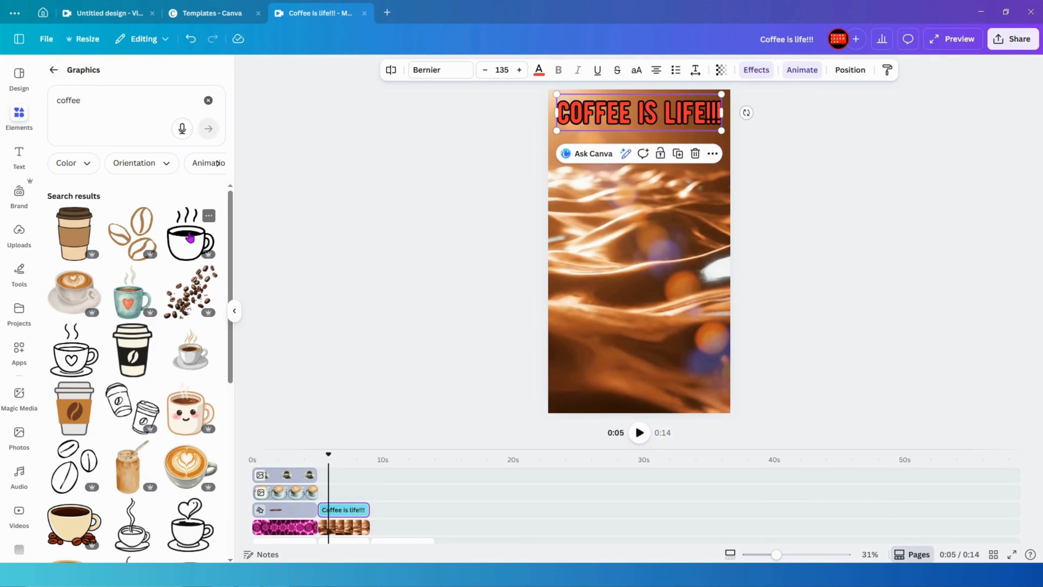
{"action": "left_click_drag", "start_coordinate": [218, 265], "coordinate": [347, 476]}
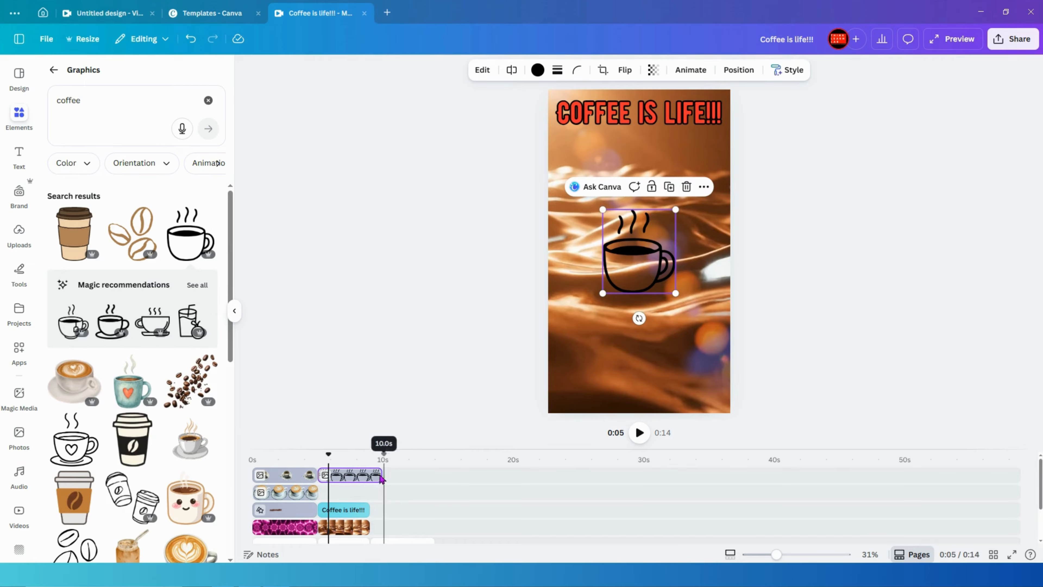
- Trim the steaming cup clip to end with the second page, and enlarge the cup in the page's lower middle
{"action": "left_click_drag", "start_coordinate": [382, 475], "coordinate": [373, 475]}
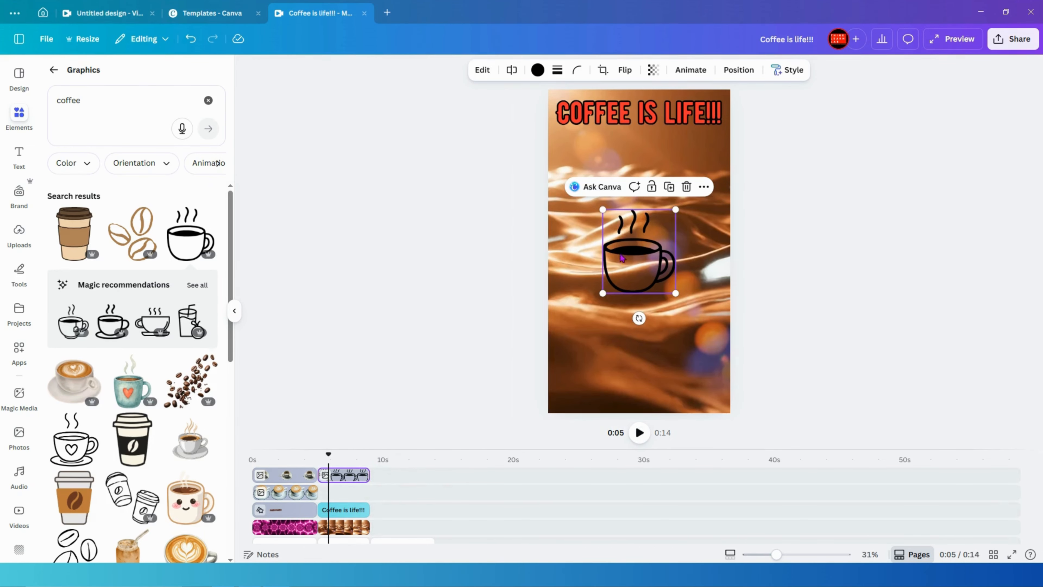
{"action": "left_click_drag", "start_coordinate": [676, 210], "coordinate": [661, 290]}
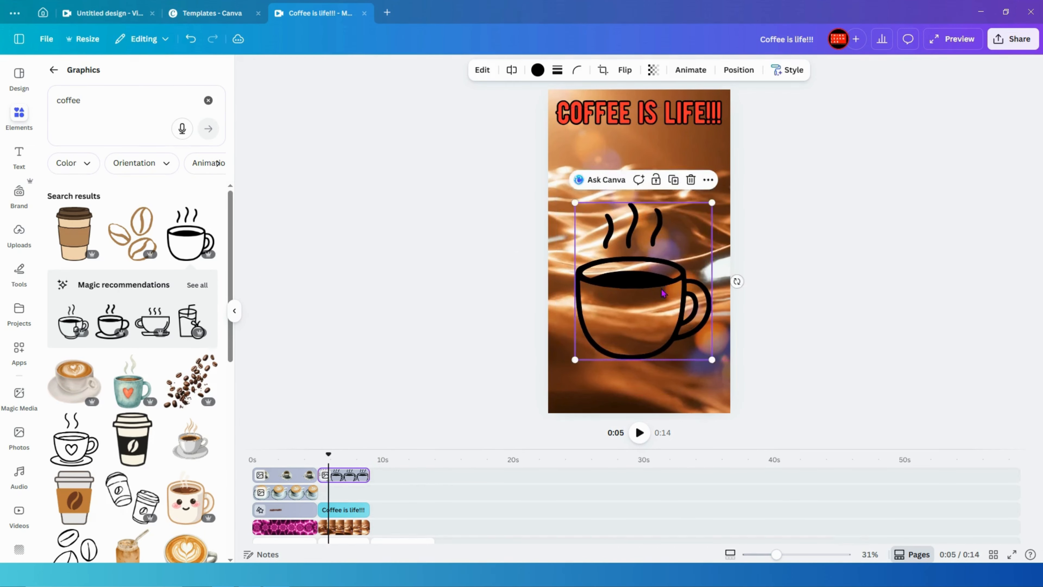
- Apply the Stomp animation to the black steaming cup graphic
{"action": "left_click", "coordinate": [698, 73]}
{"action": "scroll", "coordinate": [172, 415], "scroll_direction": "down", "scroll_amount": 3}
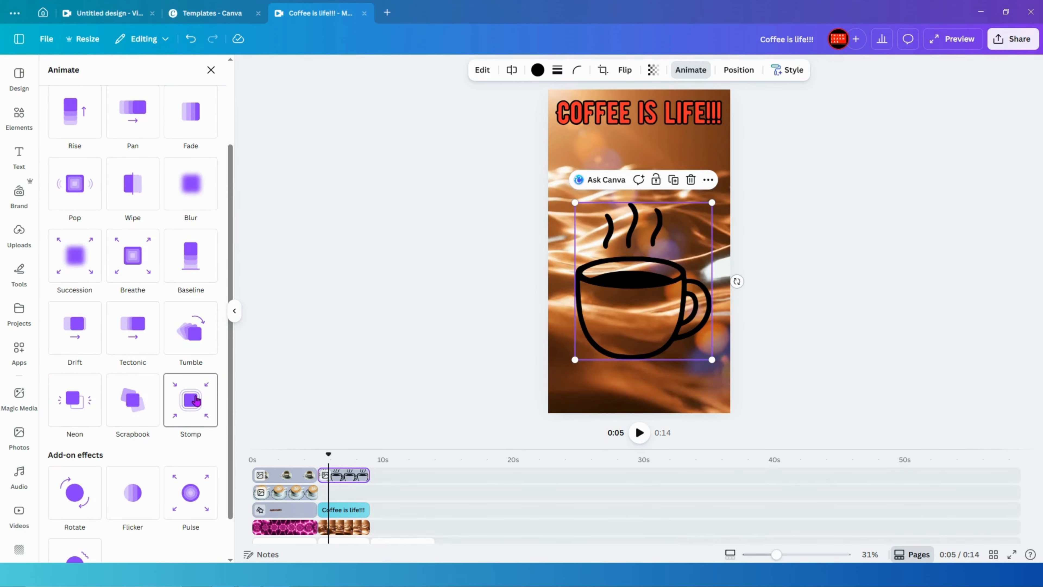
{"action": "left_click", "coordinate": [196, 401]}
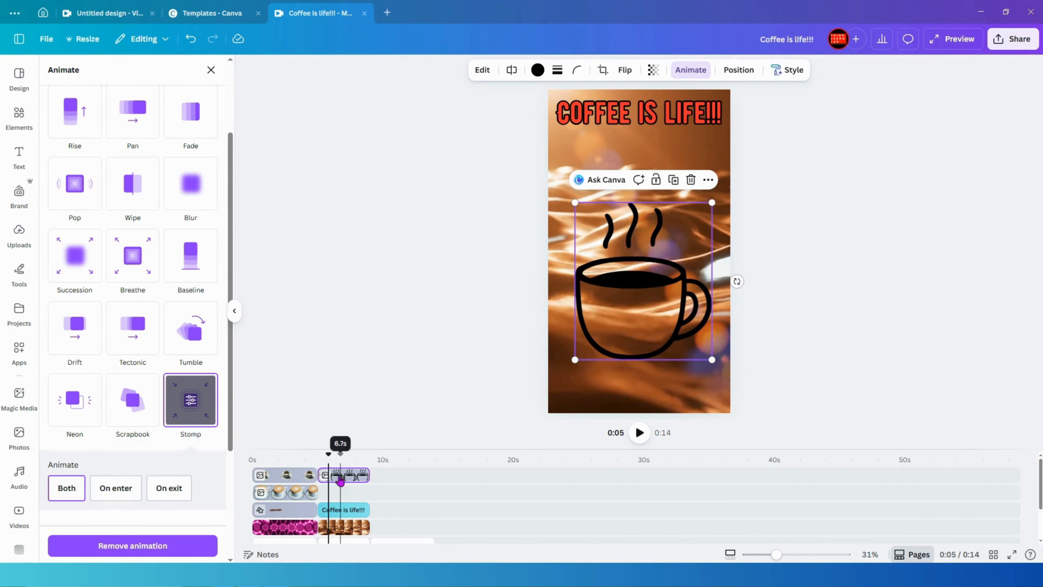
- Change the transition between the first and second pages from Dissolve to Chop
{"action": "left_click_drag", "start_coordinate": [329, 454], "coordinate": [302, 456]}
{"action": "scroll", "coordinate": [382, 493], "scroll_direction": "down", "scroll_amount": 3}
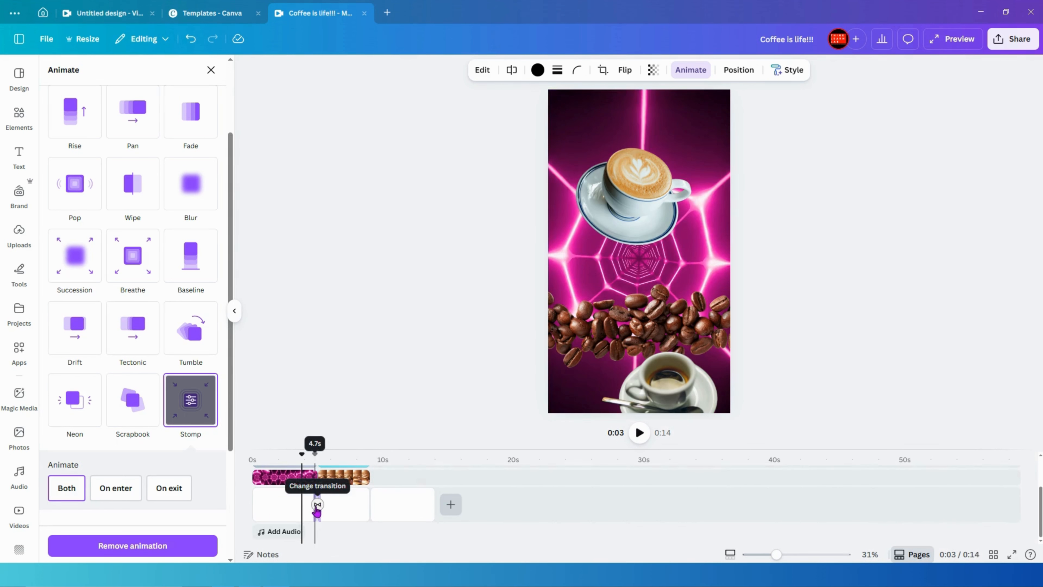
{"action": "left_click", "coordinate": [317, 508]}
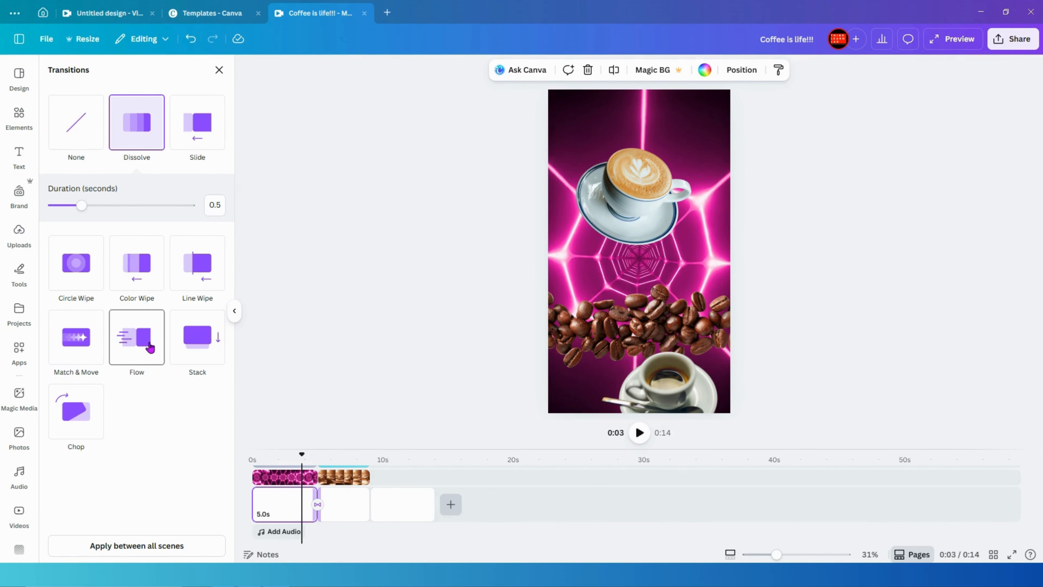
{"action": "left_click", "coordinate": [91, 394]}
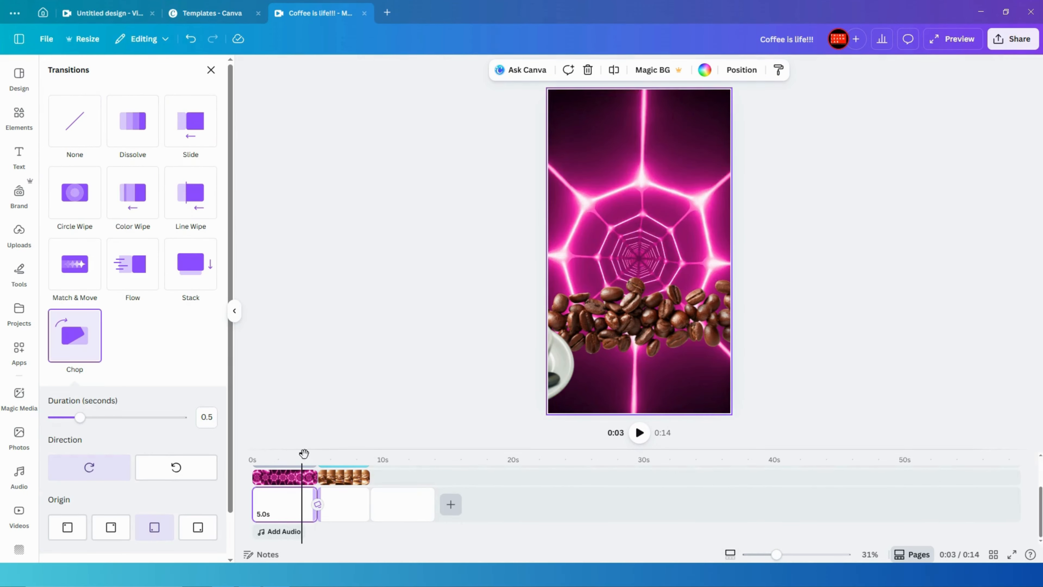
- Play the video from the start to review the Chop transition and the second page's animations
{"action": "left_click", "coordinate": [303, 515]}
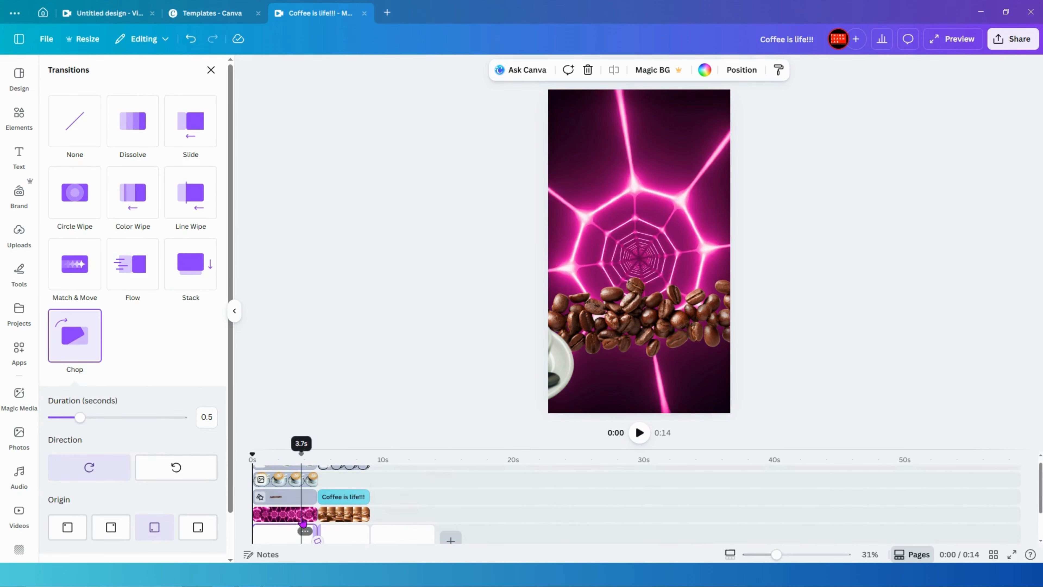
{"action": "key", "text": "space"}
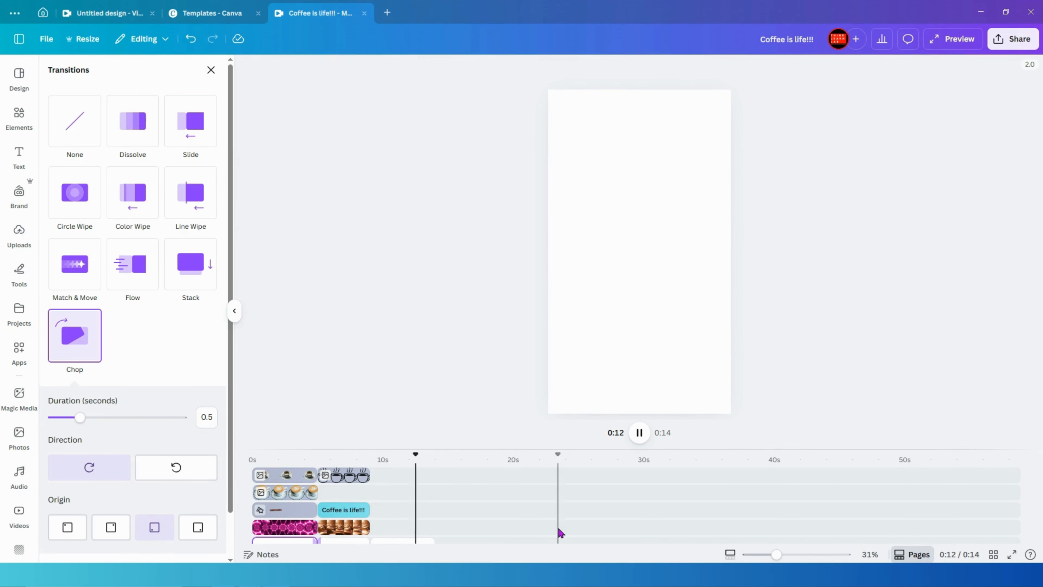
{"action": "left_click", "coordinate": [492, 512]}
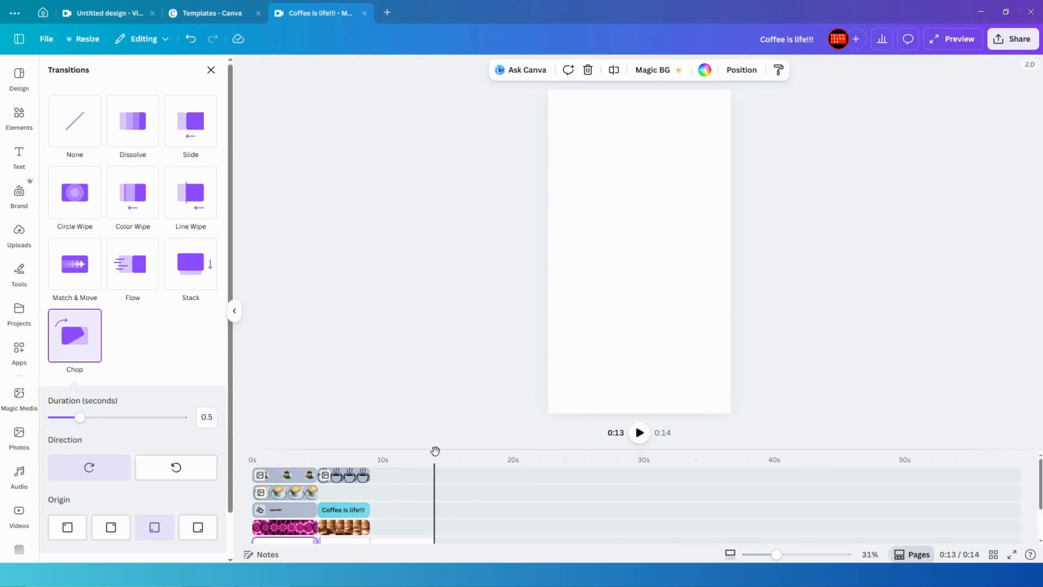
- Add the cream coffee cup graphic with coffee beans to the timeline above the blank third page
{"action": "left_click_drag", "start_coordinate": [436, 455], "coordinate": [370, 455]}
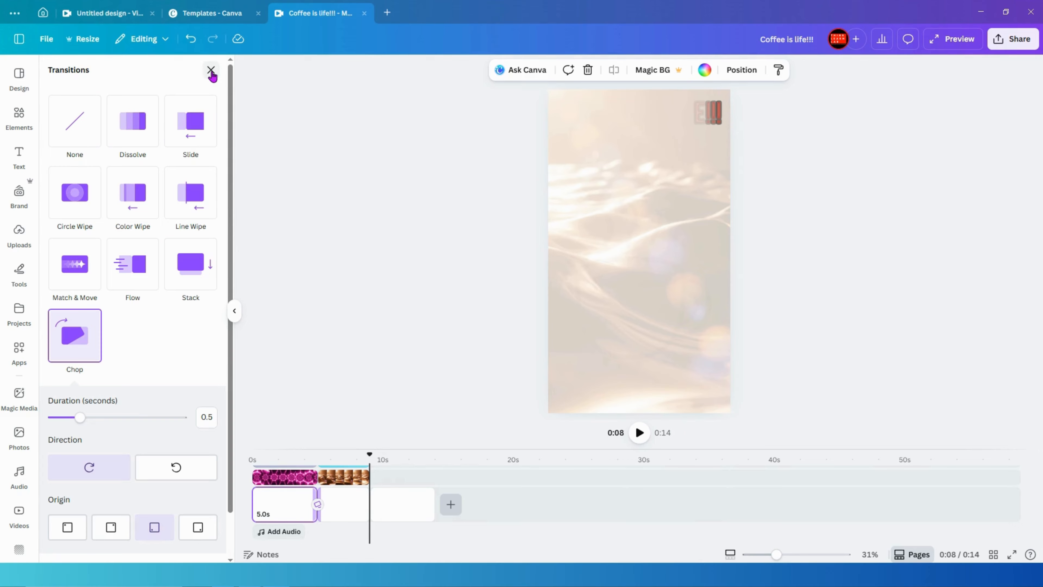
{"action": "left_click", "coordinate": [211, 72]}
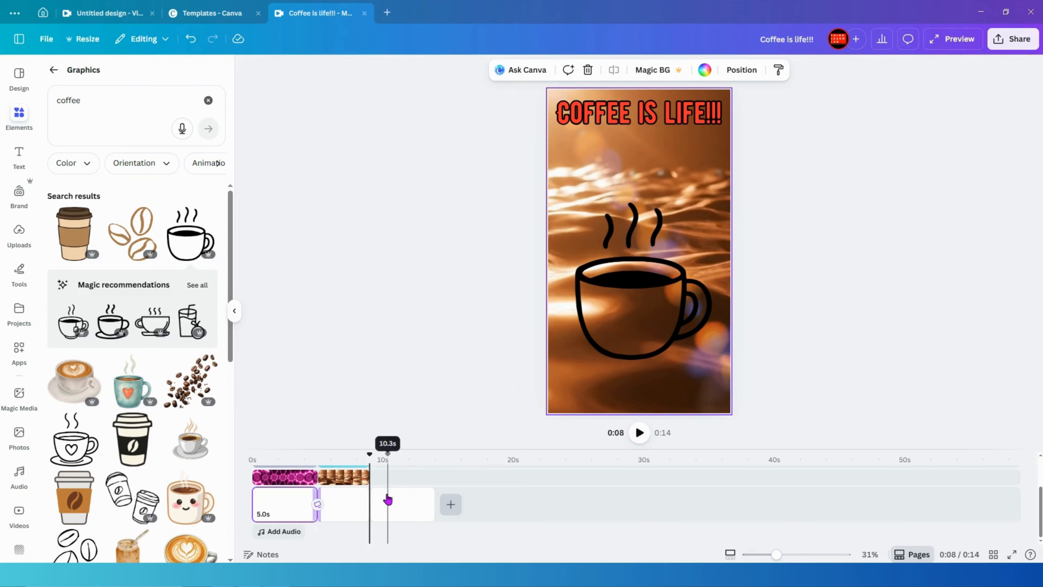
{"action": "scroll", "coordinate": [174, 386], "scroll_direction": "down", "scroll_amount": 5}
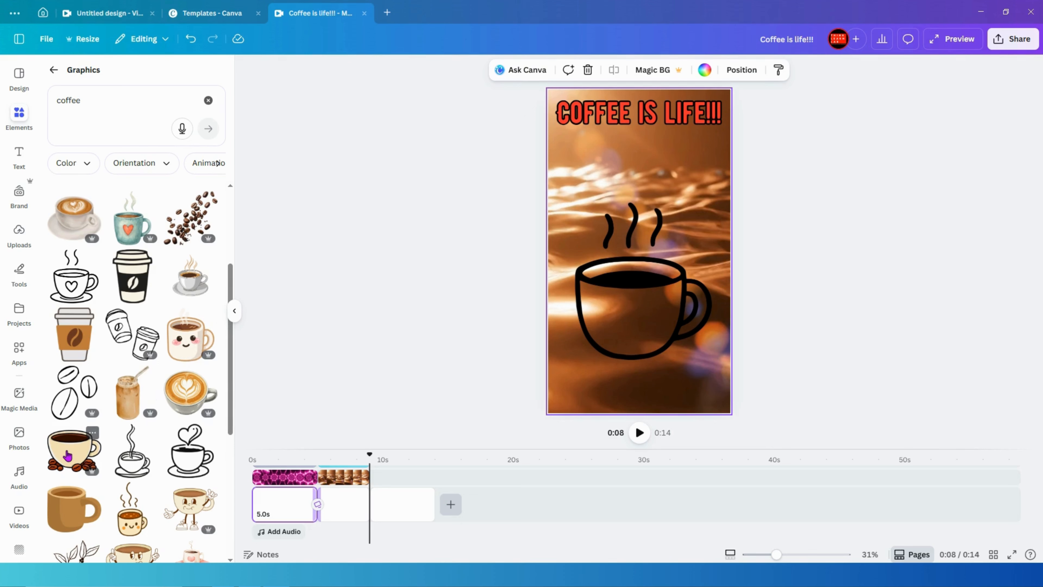
{"action": "left_click_drag", "start_coordinate": [65, 455], "coordinate": [387, 482]}
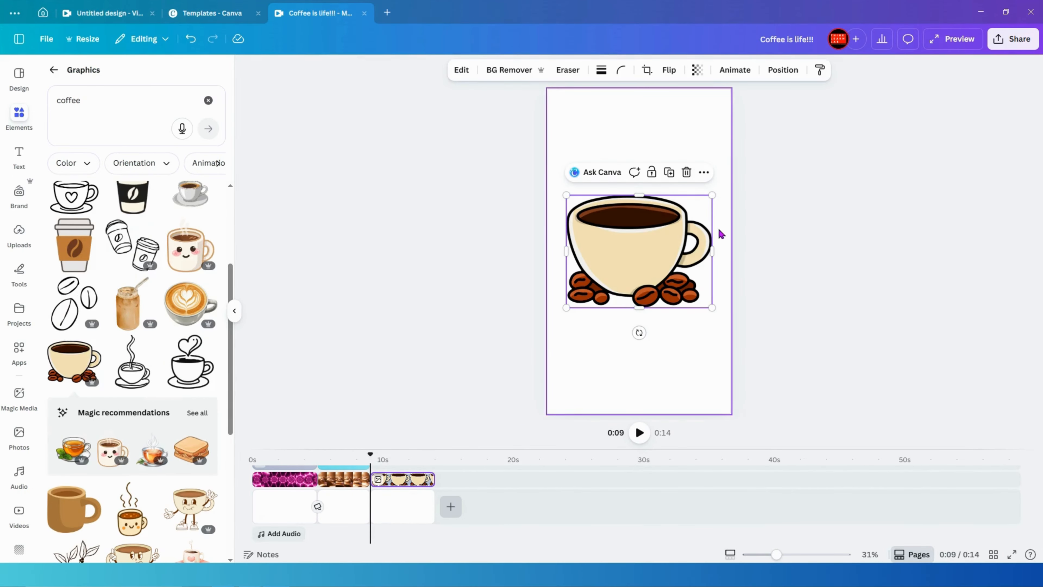
- Shrink the cream coffee cup graphic and center it in the lower part of the third page
{"action": "left_click_drag", "start_coordinate": [713, 196], "coordinate": [695, 224]}
{"action": "left_click_drag", "start_coordinate": [643, 255], "coordinate": [641, 333]}
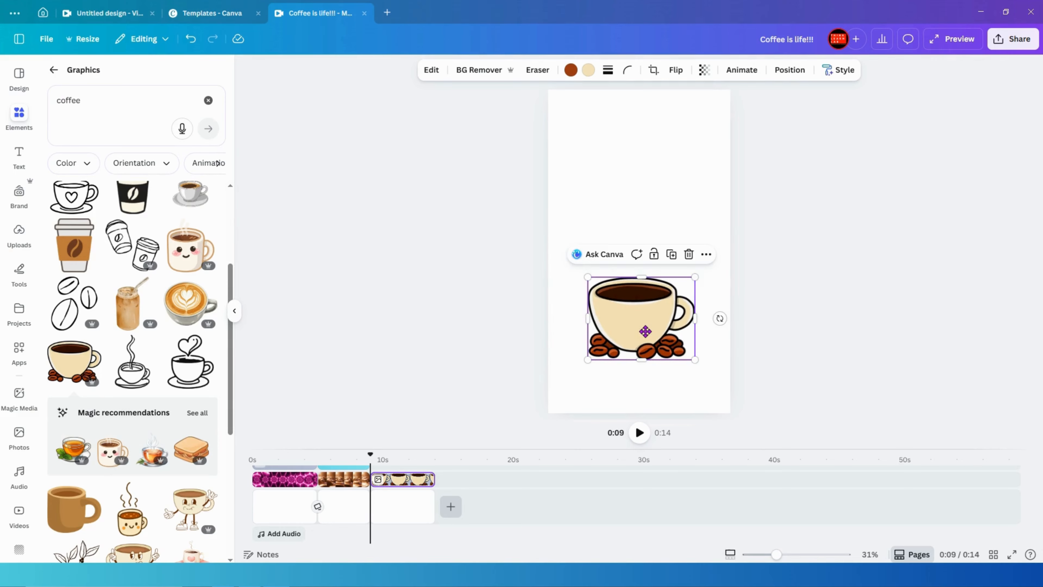
{"action": "left_click_drag", "start_coordinate": [645, 331], "coordinate": [643, 347]}
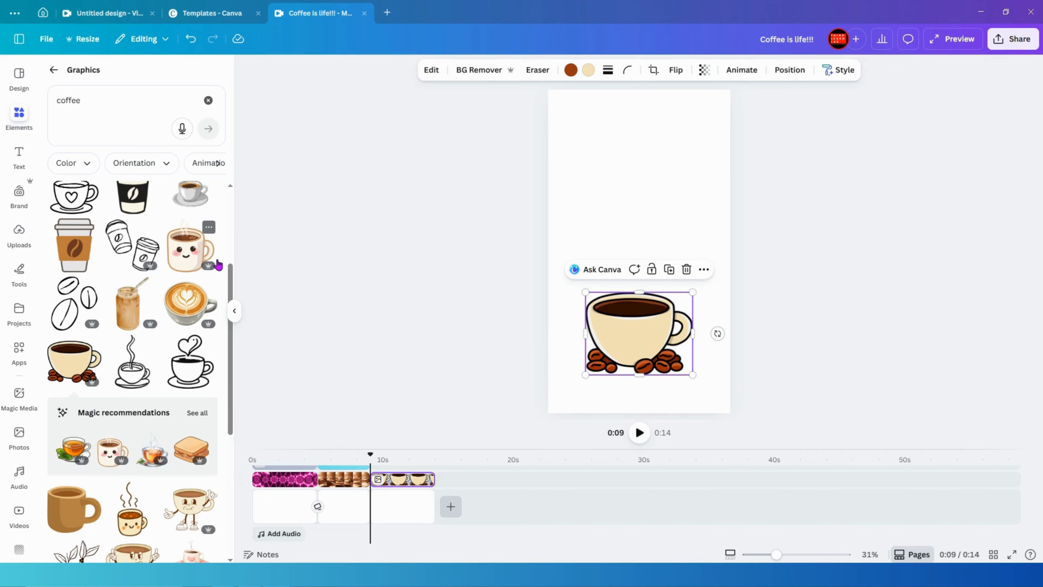
- Add a text box reading "coffee is life" to the third page
{"action": "mouse_move", "coordinate": [210, 267]}
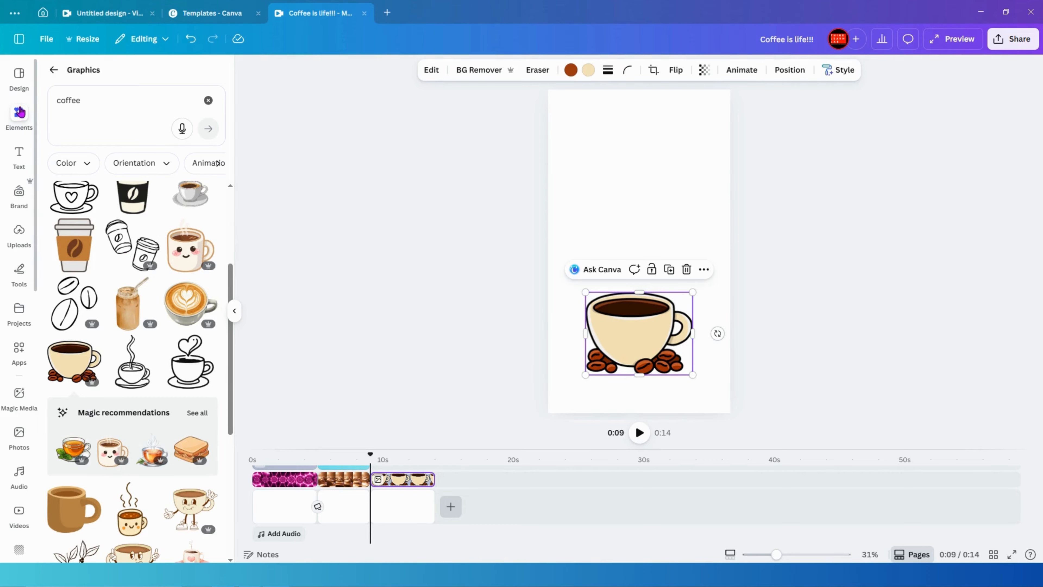
{"action": "left_click", "coordinate": [18, 155]}
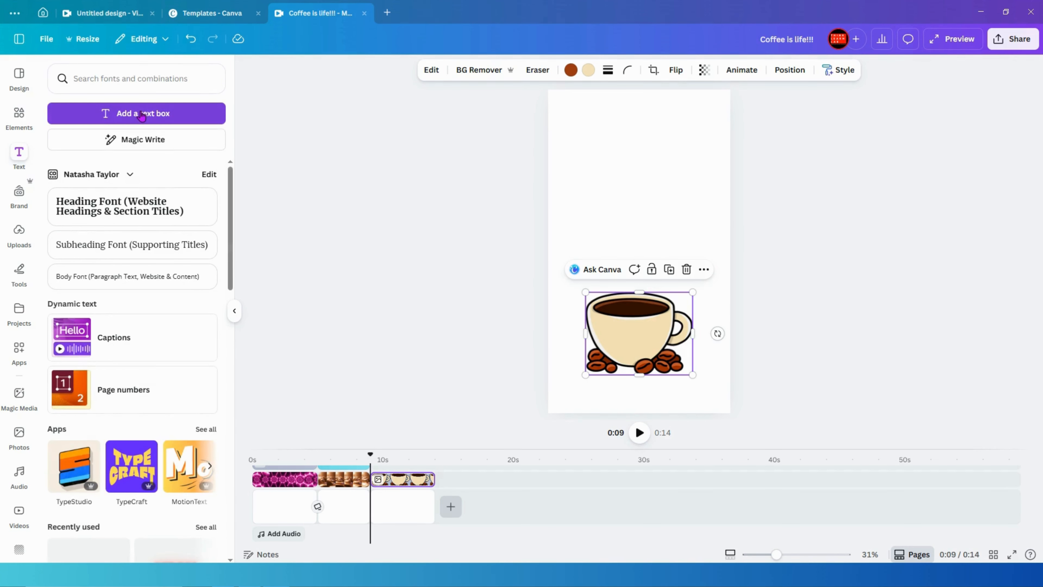
{"action": "left_click", "coordinate": [142, 114]}
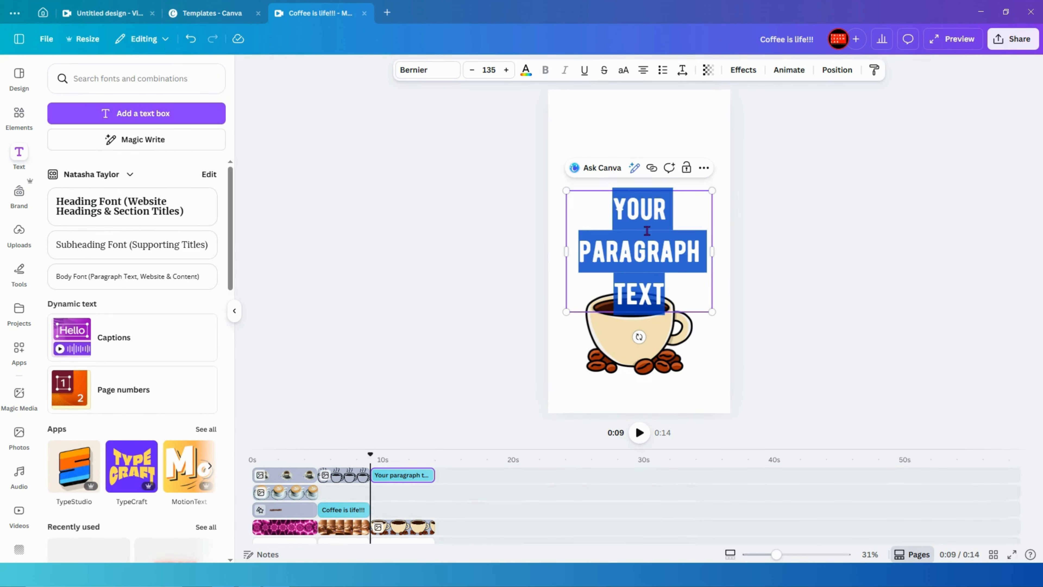
{"action": "type", "text": "coffee"}
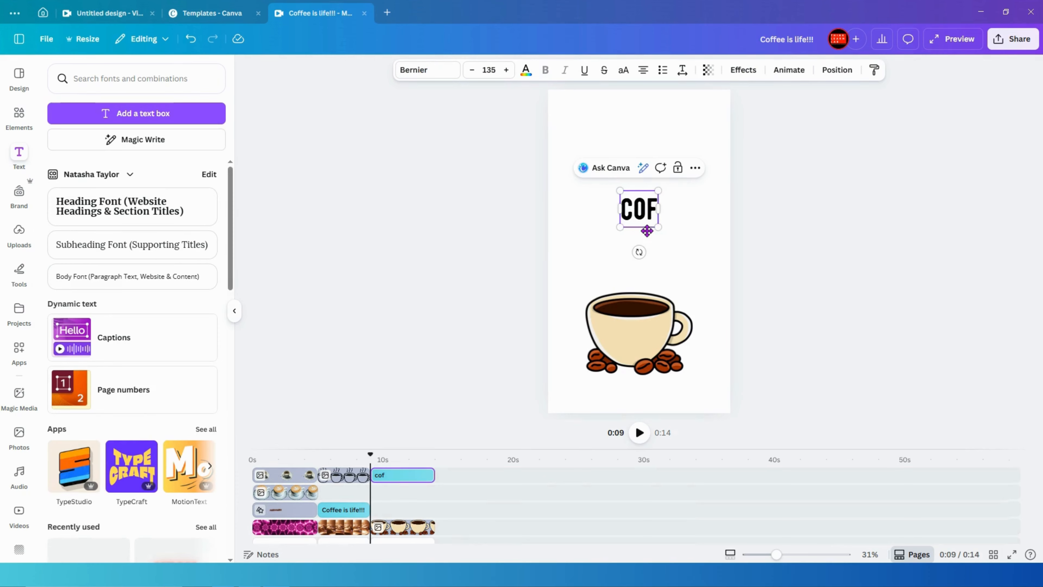
{"action": "type", "text": " is life"}
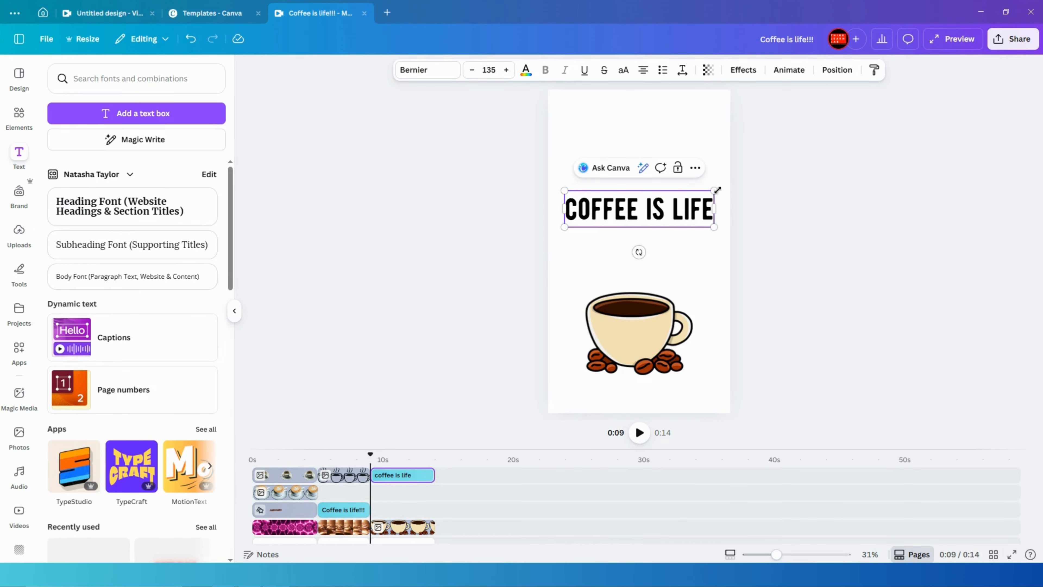
- Shrink the "coffee is life" text to font size 116 and center it just above the cream coffee cup
{"action": "left_click_drag", "start_coordinate": [717, 190], "coordinate": [693, 197]}
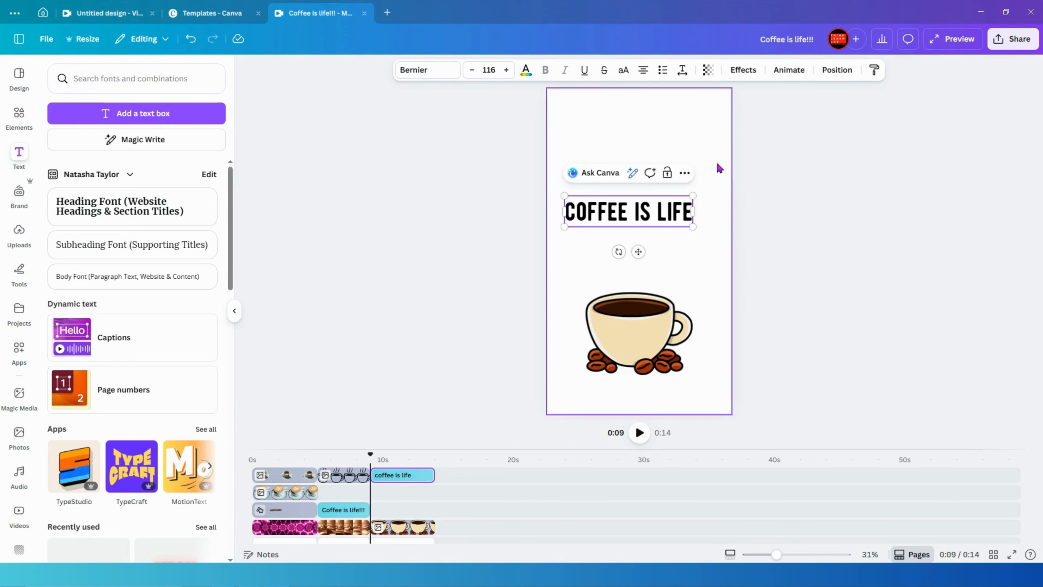
{"action": "left_click", "coordinate": [744, 207]}
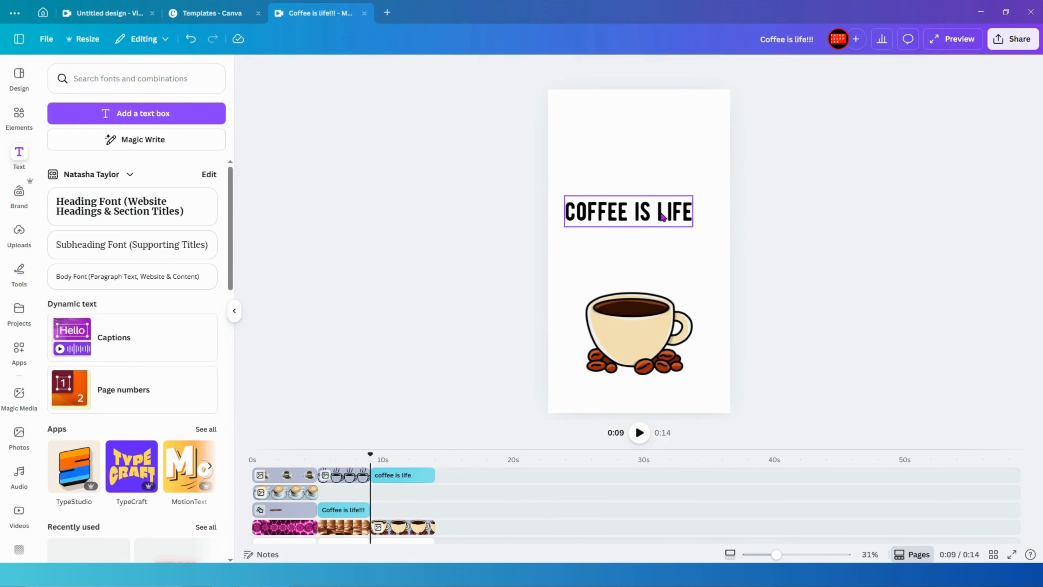
{"action": "left_click_drag", "start_coordinate": [664, 217], "coordinate": [671, 270]}
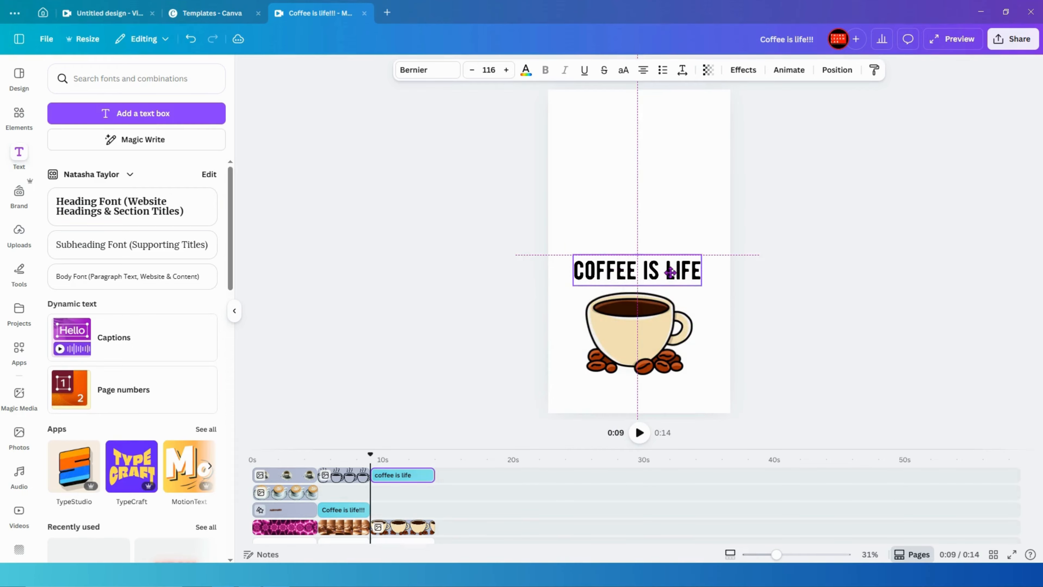
- Enlarge the cream coffee cup graphic slightly so it fills the width beneath the text
{"action": "left_click", "coordinate": [687, 316]}
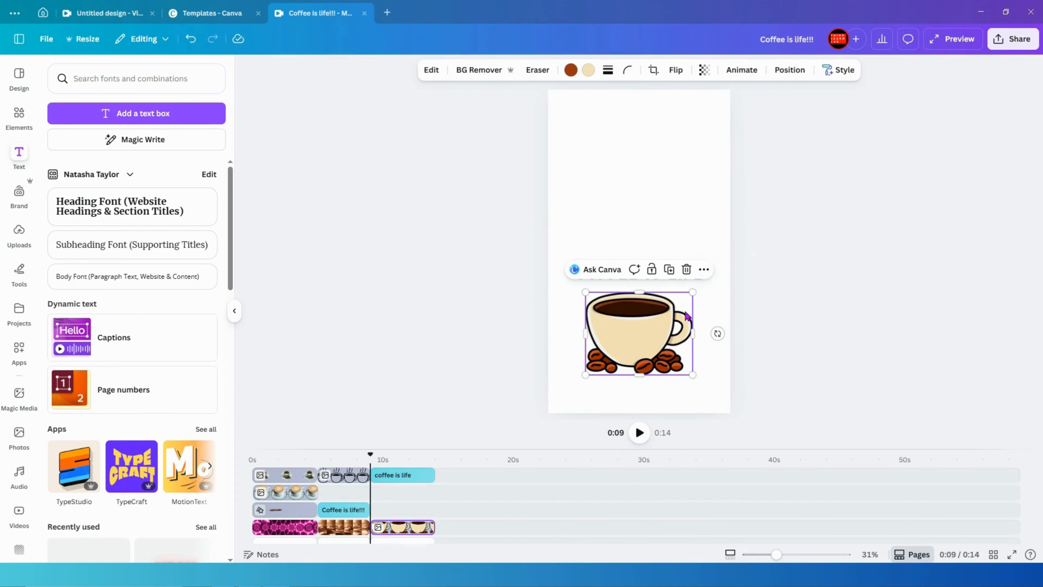
{"action": "left_click", "coordinate": [693, 374]}
{"action": "mouse_move", "coordinate": [694, 378]}
{"action": "left_mouse_down"}
{"action": "mouse_move", "coordinate": [709, 390]}
{"action": "mouse_move", "coordinate": [688, 363]}
{"action": "left_mouse_up"}
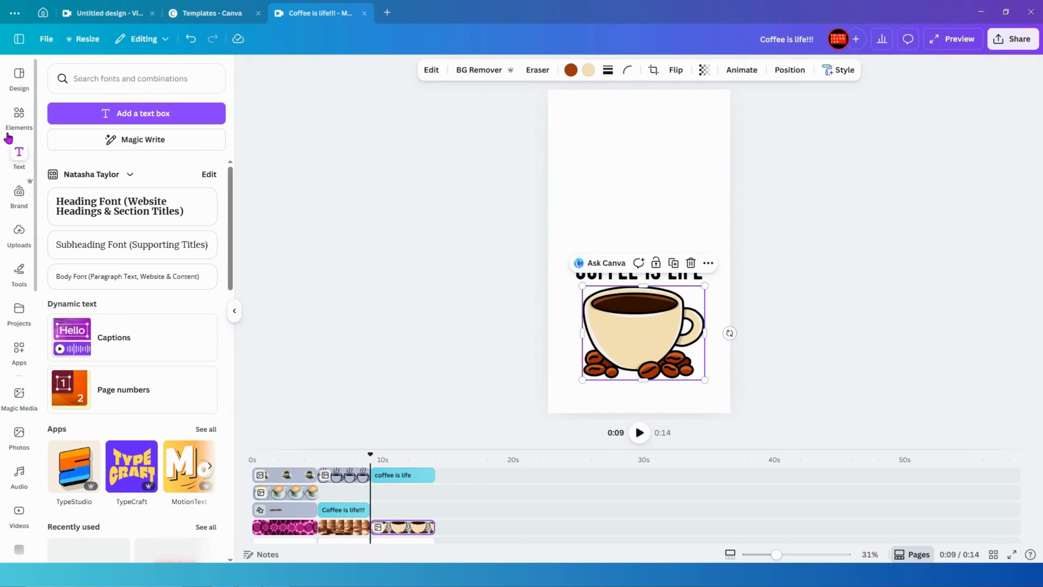
- Add two cartoon coffee cup characters with arms and legs above the text, one at each side edge of the third page
{"action": "left_click", "coordinate": [18, 115]}
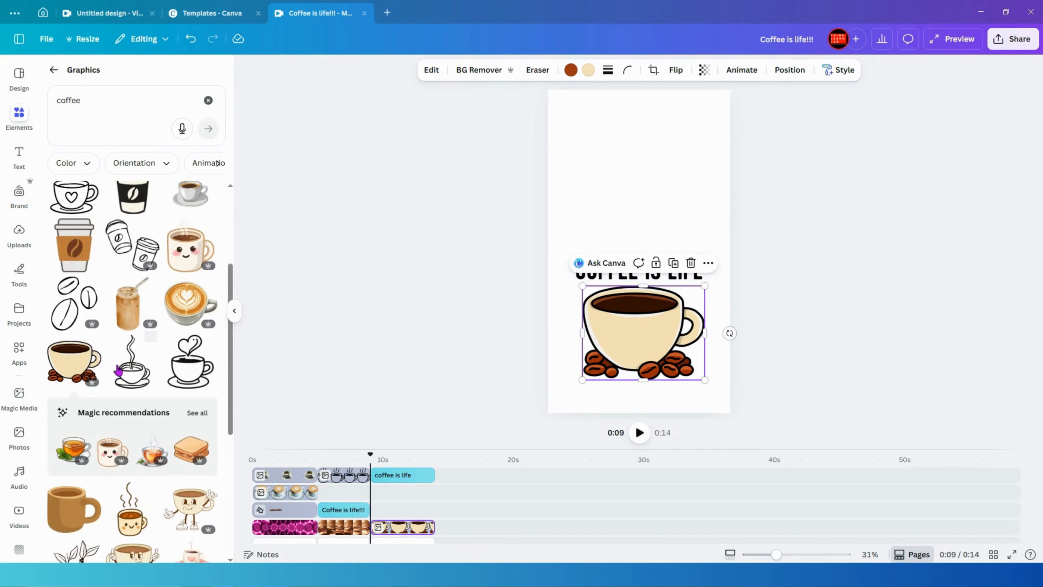
{"action": "scroll", "coordinate": [119, 370], "scroll_direction": "down", "scroll_amount": 5}
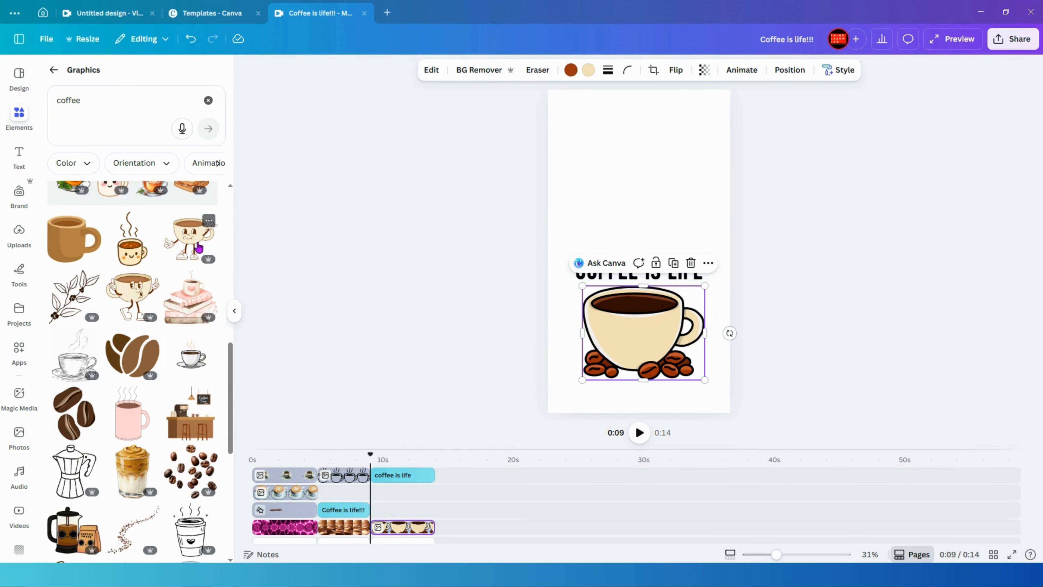
{"action": "left_click_drag", "start_coordinate": [198, 244], "coordinate": [712, 198]}
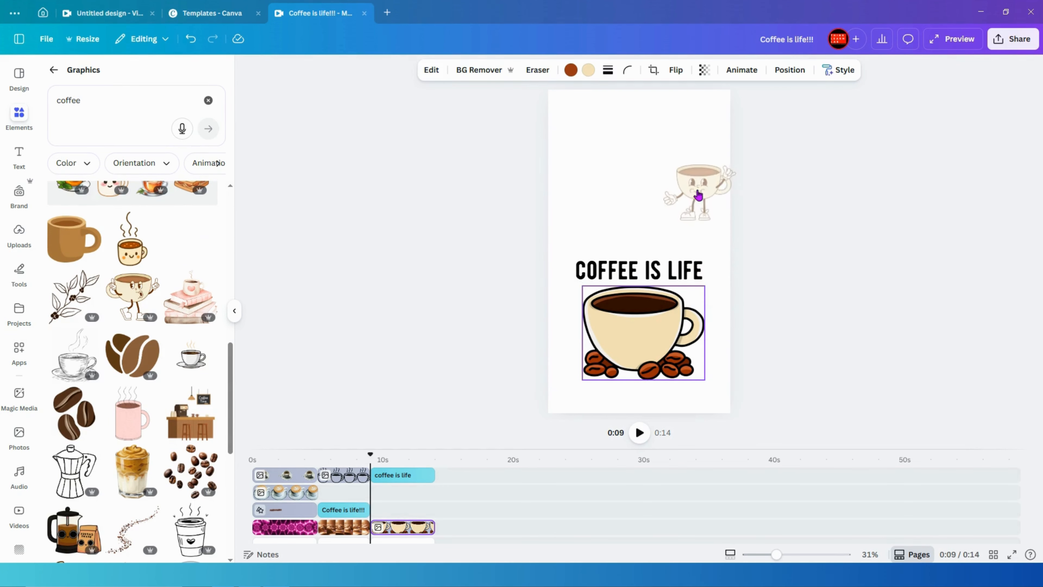
{"action": "left_click_drag", "start_coordinate": [132, 296], "coordinate": [575, 183]}
- Add three more cup characters from the magic recommendations, two near the page's top and one hanging off its lower left edge
{"action": "left_click", "coordinate": [198, 251]}
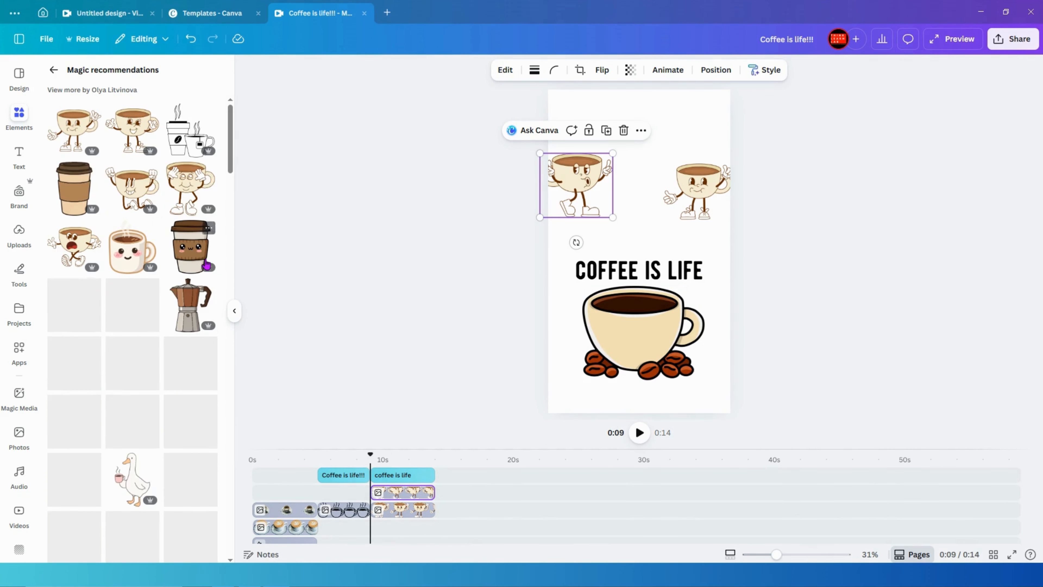
{"action": "left_click_drag", "start_coordinate": [68, 244], "coordinate": [668, 122]}
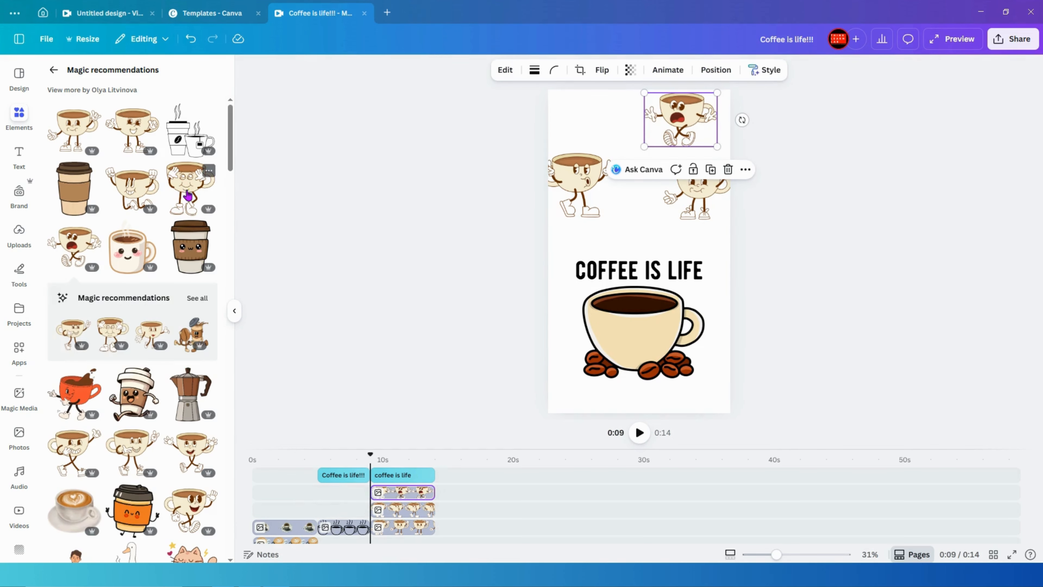
{"action": "left_click_drag", "start_coordinate": [188, 196], "coordinate": [594, 122]}
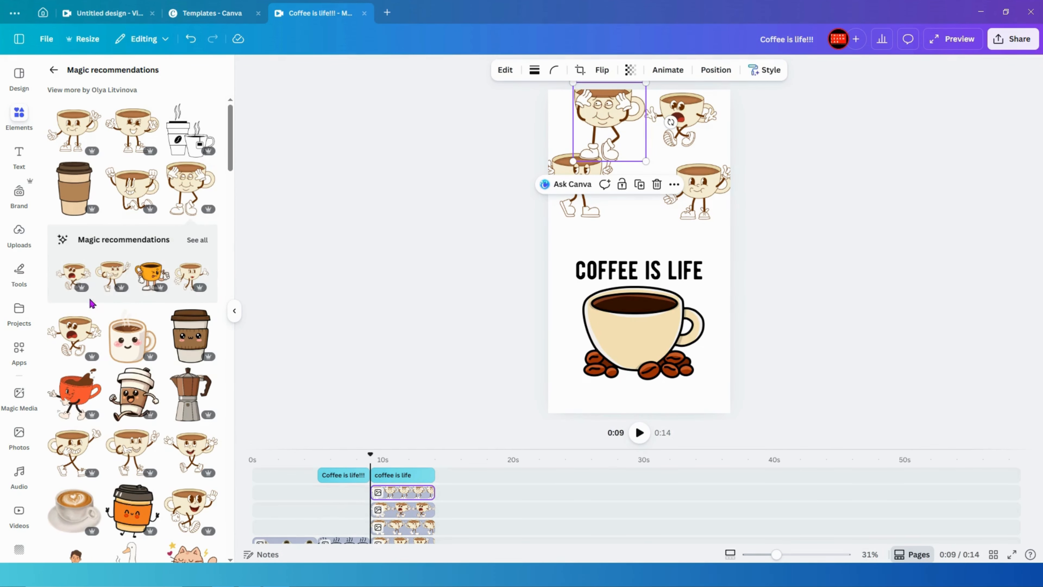
{"action": "scroll", "coordinate": [144, 296], "scroll_direction": "down", "scroll_amount": 3}
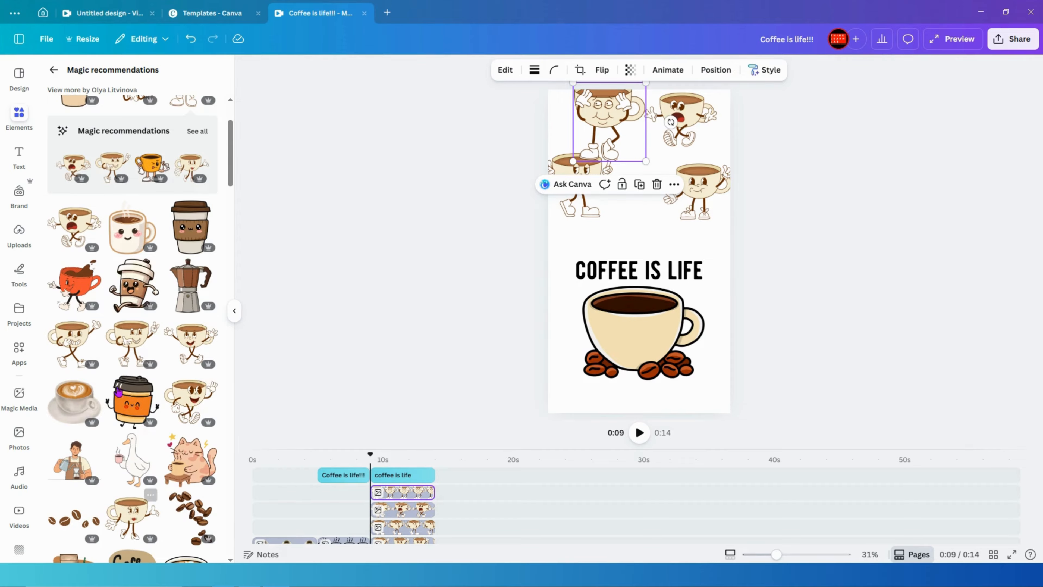
{"action": "left_click_drag", "start_coordinate": [132, 344], "coordinate": [532, 385]}
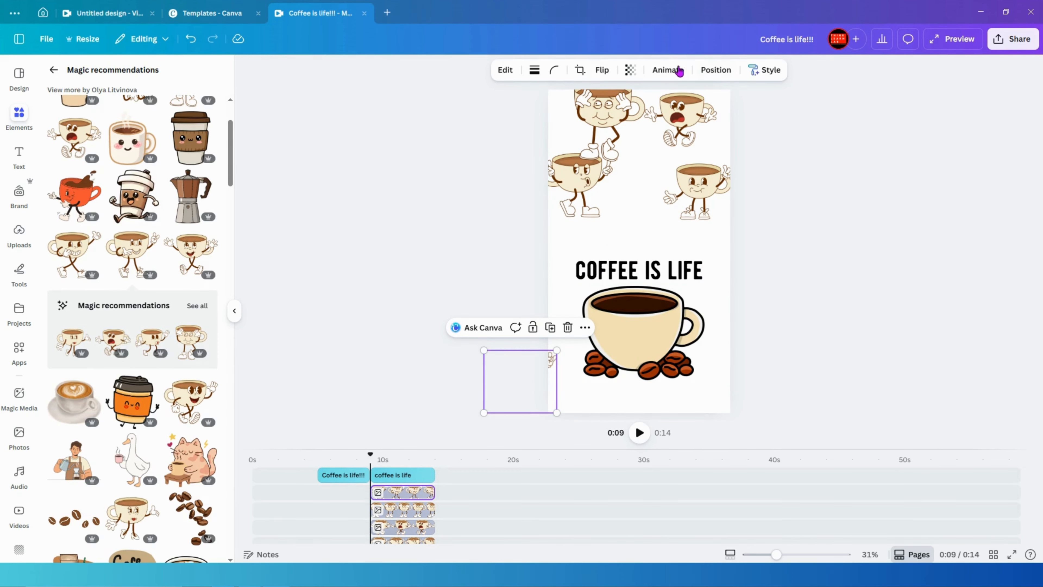
- Create a custom animation that moves the lower left cup character in a wavy path across the bottom of the page
{"action": "left_click", "coordinate": [668, 69]}
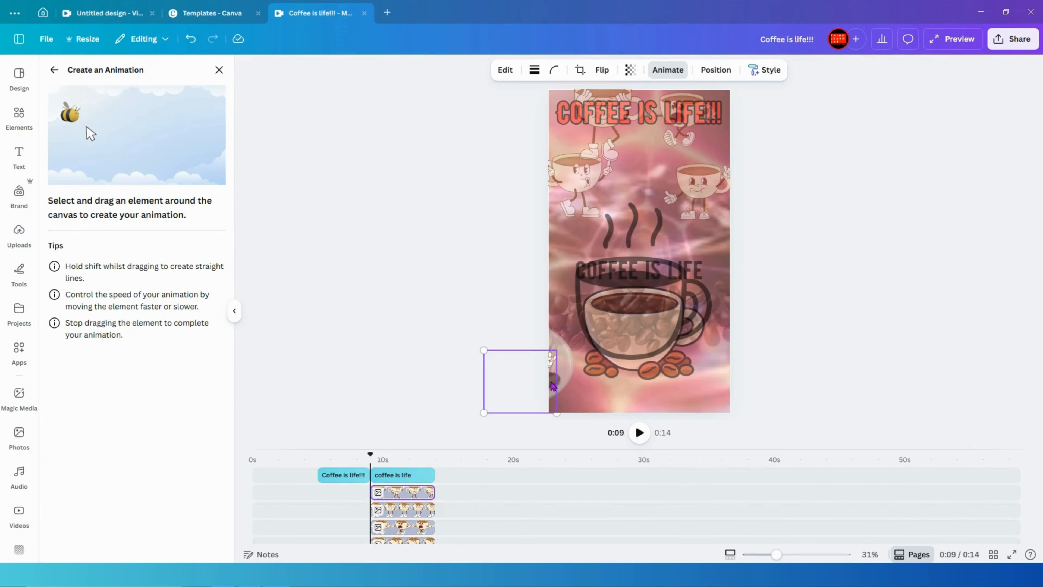
{"action": "mouse_move", "coordinate": [552, 390]}
{"action": "left_mouse_down"}
{"action": "mouse_move", "coordinate": [689, 373]}
{"action": "mouse_move", "coordinate": [798, 389]}
{"action": "left_mouse_up"}
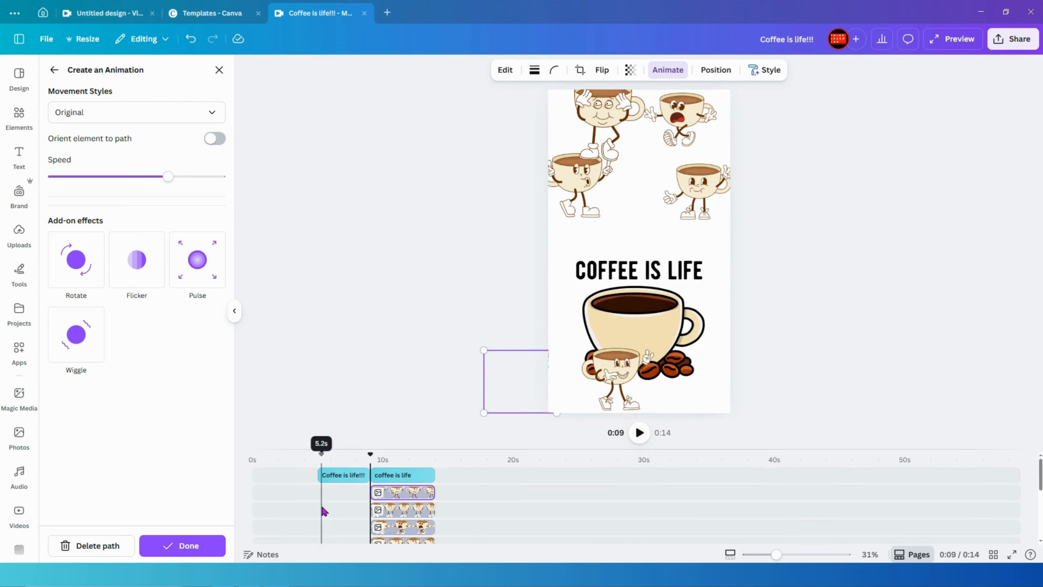
{"action": "scroll", "coordinate": [284, 502], "scroll_direction": "down", "scroll_amount": 2}
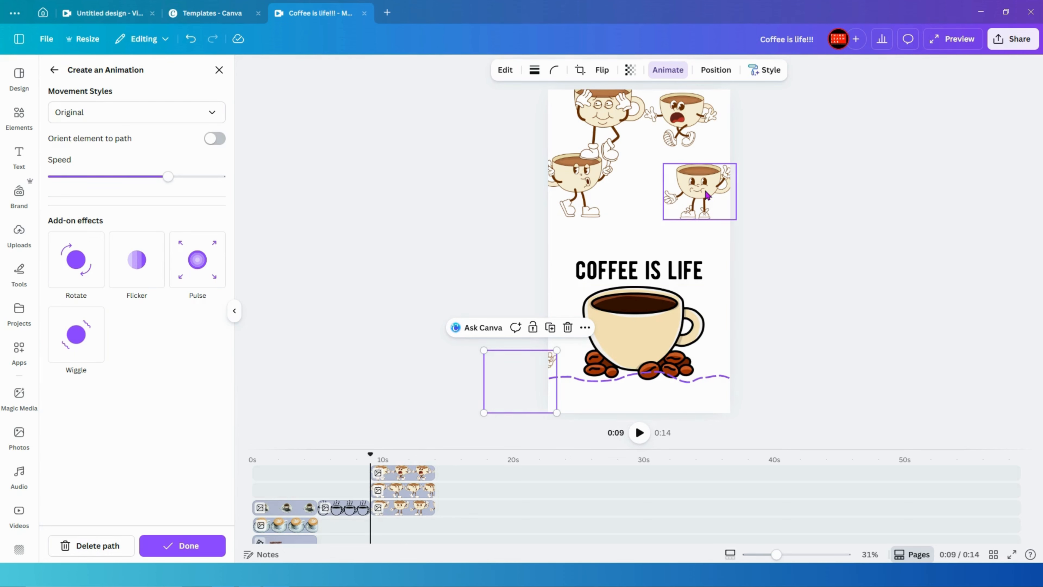
- Move the smiling cup character off the page's lower right edge and create an animation path taking it across to the left
{"action": "mouse_move", "coordinate": [707, 196]}
{"action": "left_mouse_down"}
{"action": "mouse_move", "coordinate": [766, 229]}
{"action": "mouse_move", "coordinate": [771, 356]}
{"action": "left_mouse_up"}
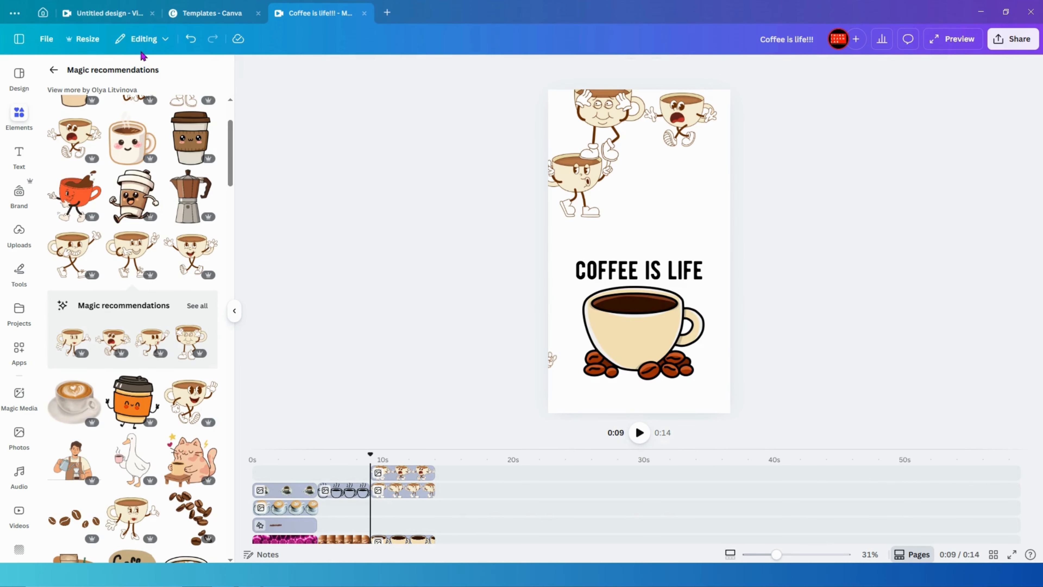
{"action": "left_click", "coordinate": [191, 42]}
{"action": "left_click_drag", "start_coordinate": [701, 200], "coordinate": [755, 343]}
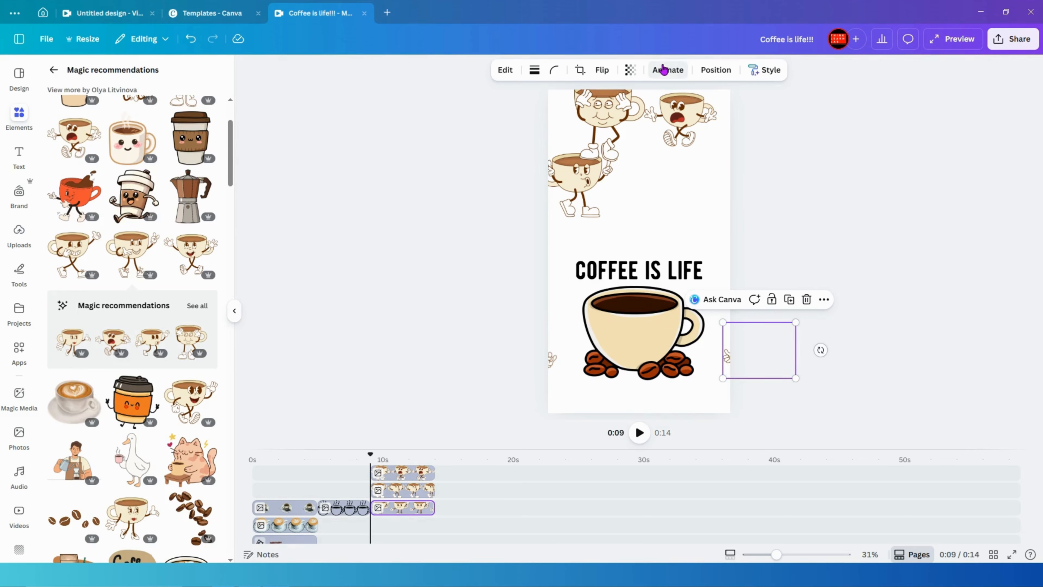
{"action": "left_click", "coordinate": [664, 68]}
{"action": "left_click", "coordinate": [121, 142]}
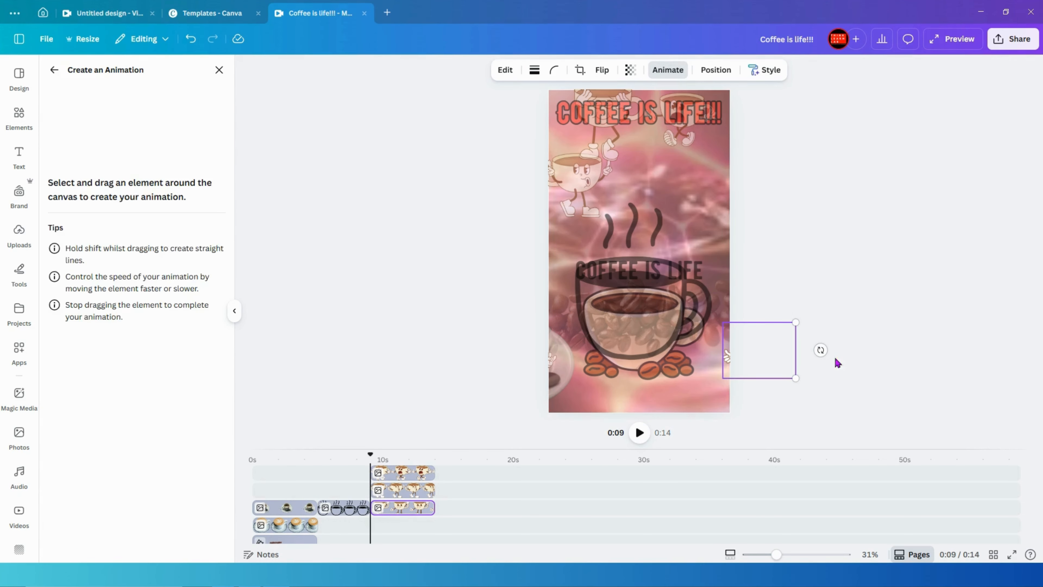
{"action": "mouse_move", "coordinate": [727, 357]}
{"action": "left_mouse_down"}
{"action": "mouse_move", "coordinate": [672, 332]}
{"action": "mouse_move", "coordinate": [631, 342]}
{"action": "mouse_move", "coordinate": [604, 332]}
{"action": "mouse_move", "coordinate": [612, 342]}
{"action": "mouse_move", "coordinate": [612, 333]}
{"action": "mouse_move", "coordinate": [472, 330]}
{"action": "left_mouse_up"}
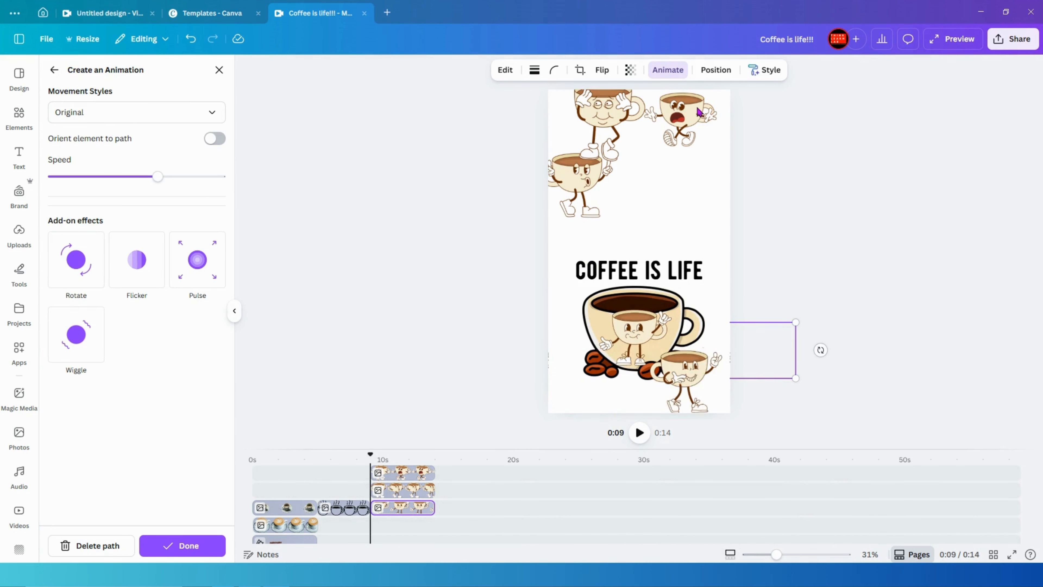
- Place the screaming cup character above the page's top edge and create an animation path dropping it down past the bottom
{"action": "left_click", "coordinate": [690, 130]}
{"action": "left_click", "coordinate": [668, 70]}
{"action": "left_click", "coordinate": [144, 148]}
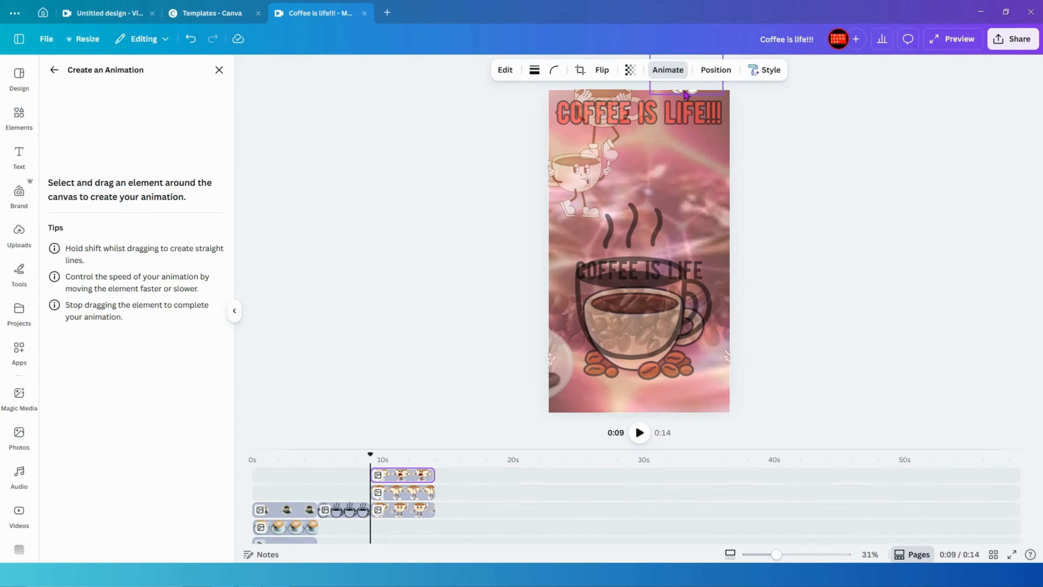
{"action": "mouse_move", "coordinate": [685, 91]}
{"action": "left_mouse_down"}
{"action": "mouse_move", "coordinate": [692, 383]}
{"action": "mouse_move", "coordinate": [694, 108]}
{"action": "mouse_move", "coordinate": [681, 82]}
{"action": "left_mouse_up"}
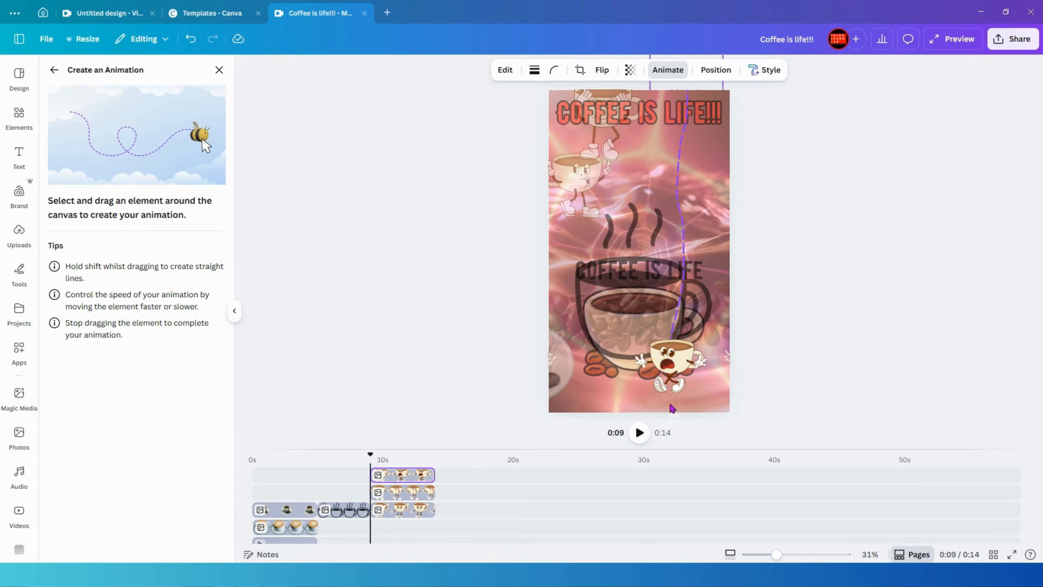
{"action": "left_click_drag", "start_coordinate": [670, 404], "coordinate": [674, 452]}
- Move the top cup character off the page's upper left corner and animate it along a curve back out the lower left side
{"action": "left_click_drag", "start_coordinate": [612, 109], "coordinate": [496, 80]}
{"action": "mouse_move", "coordinate": [551, 108]}
{"action": "left_mouse_down"}
{"action": "mouse_move", "coordinate": [625, 153]}
{"action": "mouse_move", "coordinate": [649, 188]}
{"action": "mouse_move", "coordinate": [632, 303]}
{"action": "mouse_move", "coordinate": [599, 354]}
{"action": "mouse_move", "coordinate": [545, 370]}
{"action": "left_mouse_up"}
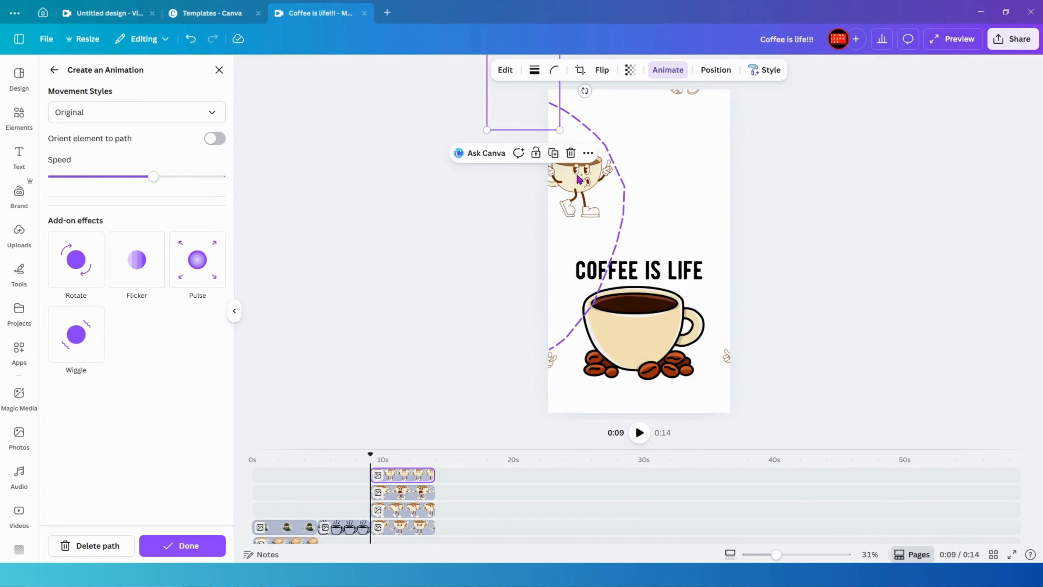
- Replace the remaining cup character's path: start it off the page's left edge and animate it inward with a loop above the text
{"action": "mouse_move", "coordinate": [578, 179]}
{"action": "left_mouse_down"}
{"action": "mouse_move", "coordinate": [532, 252]}
{"action": "mouse_move", "coordinate": [514, 257]}
{"action": "left_mouse_up"}
{"action": "left_click", "coordinate": [102, 549]}
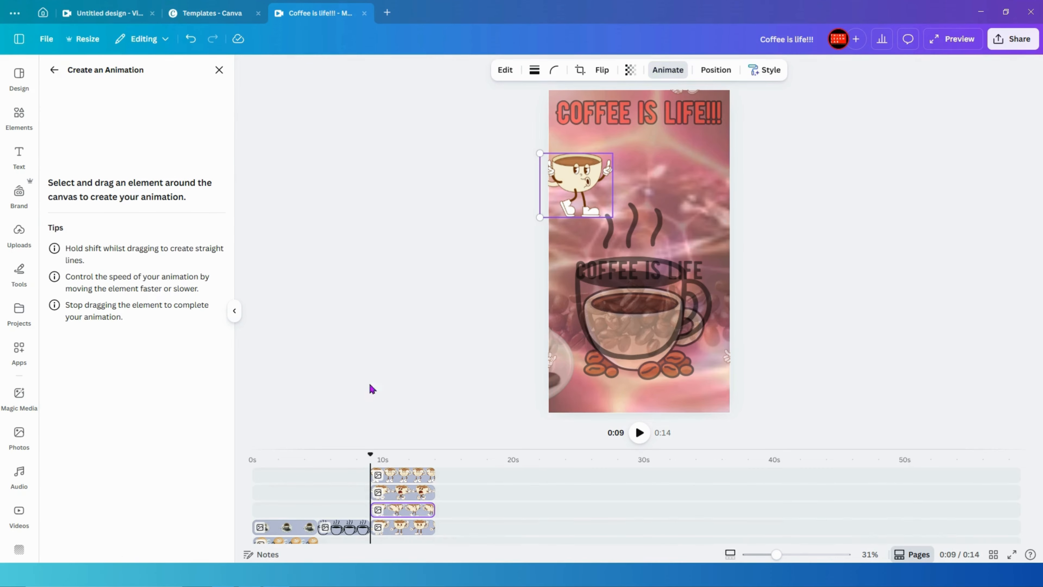
{"action": "mouse_move", "coordinate": [544, 199]}
{"action": "left_mouse_down"}
{"action": "mouse_move", "coordinate": [516, 250]}
{"action": "mouse_move", "coordinate": [487, 261]}
{"action": "left_mouse_up"}
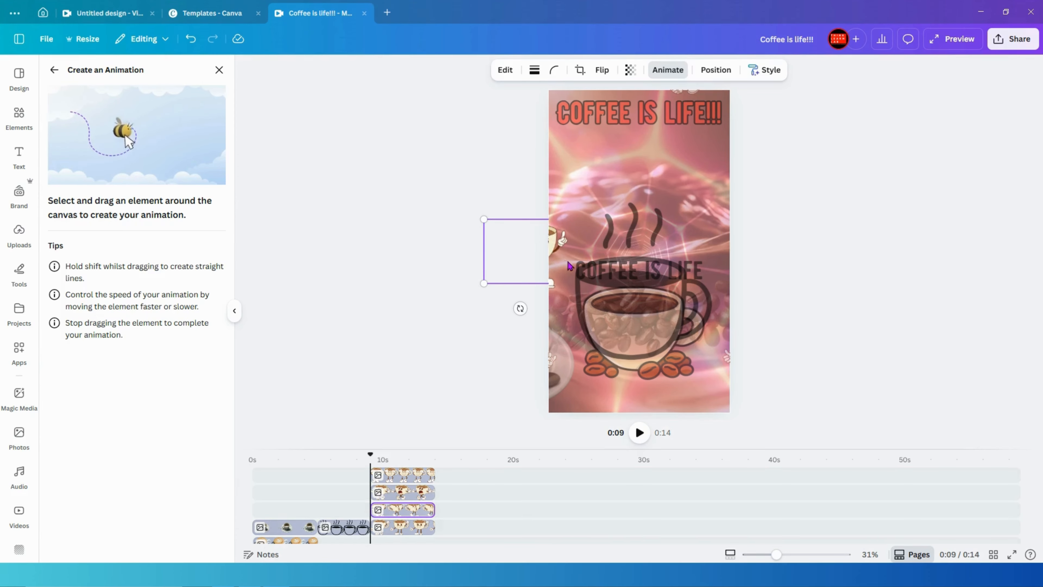
{"action": "mouse_move", "coordinate": [569, 265]}
{"action": "left_mouse_down"}
{"action": "mouse_move", "coordinate": [621, 252]}
{"action": "mouse_move", "coordinate": [641, 268]}
{"action": "mouse_move", "coordinate": [673, 249]}
{"action": "left_mouse_up"}
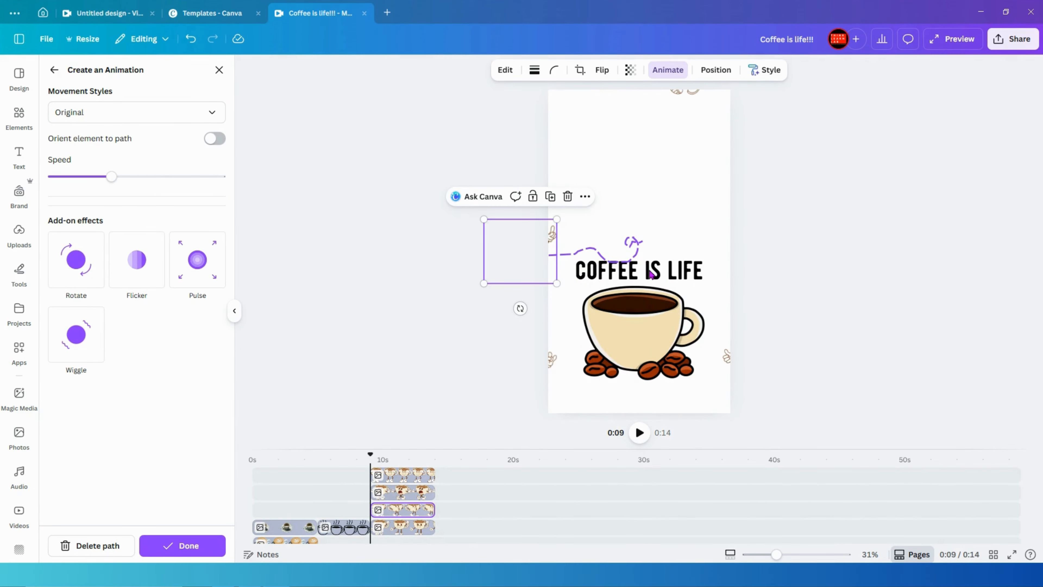
- Move the COFFEE IS LIFE text partly off the page's right edge and apply the Neon effect at intensity 100
{"action": "left_click", "coordinate": [648, 286]}
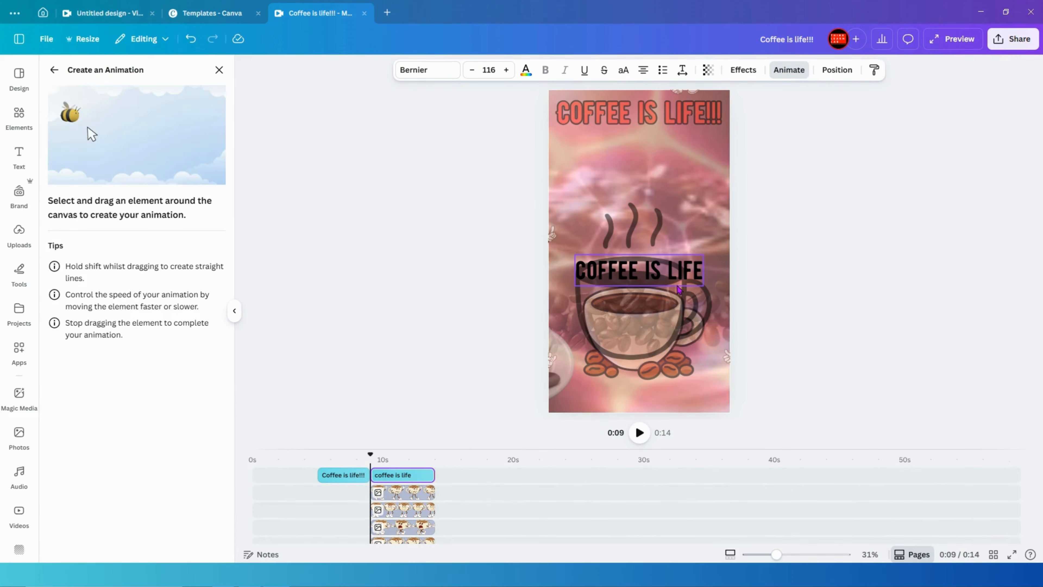
{"action": "left_click", "coordinate": [681, 274]}
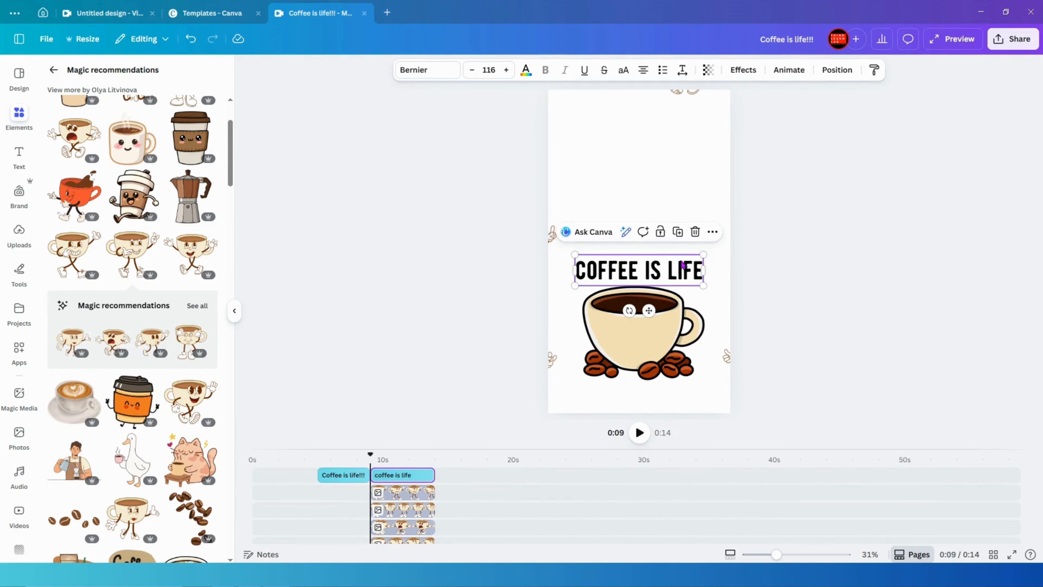
{"action": "left_click_drag", "start_coordinate": [682, 265], "coordinate": [829, 198]}
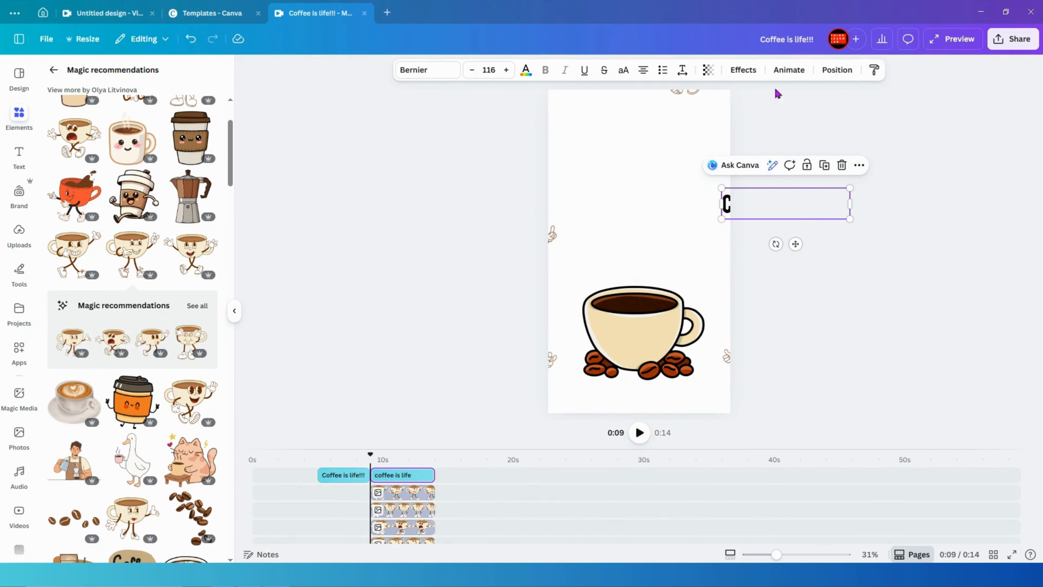
{"action": "left_click", "coordinate": [746, 70]}
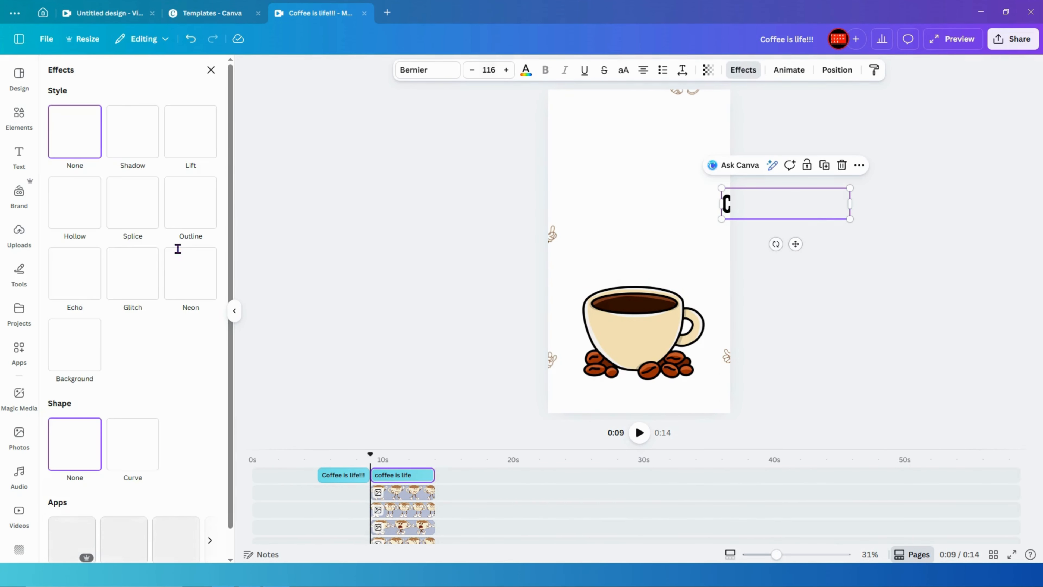
{"action": "left_click", "coordinate": [190, 279]}
{"action": "left_click_drag", "start_coordinate": [108, 347], "coordinate": [279, 292]}
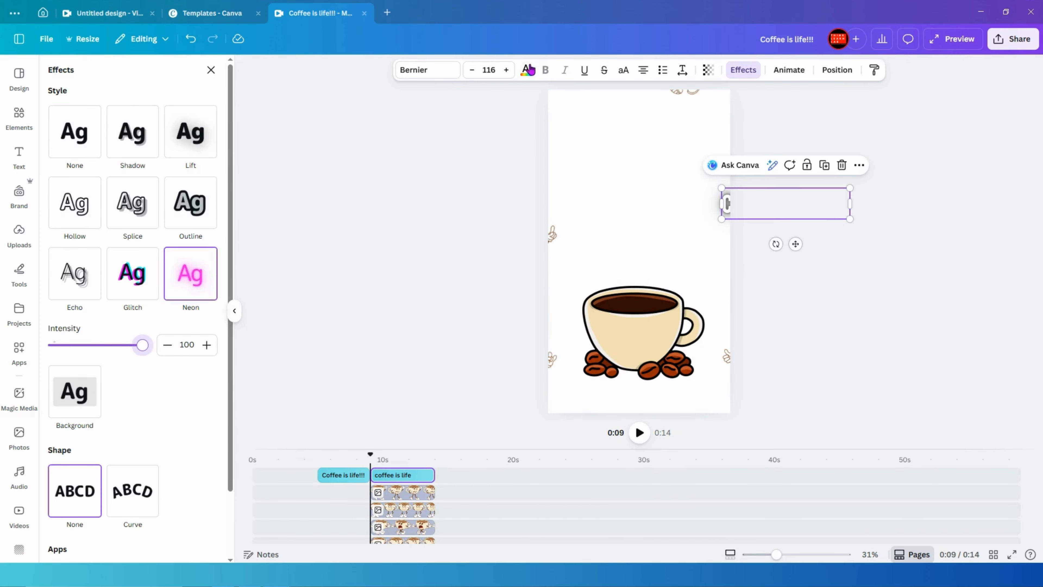
- Color the neon text with the document's red and place it back above the large cup at font size 125
{"action": "left_click", "coordinate": [526, 71]}
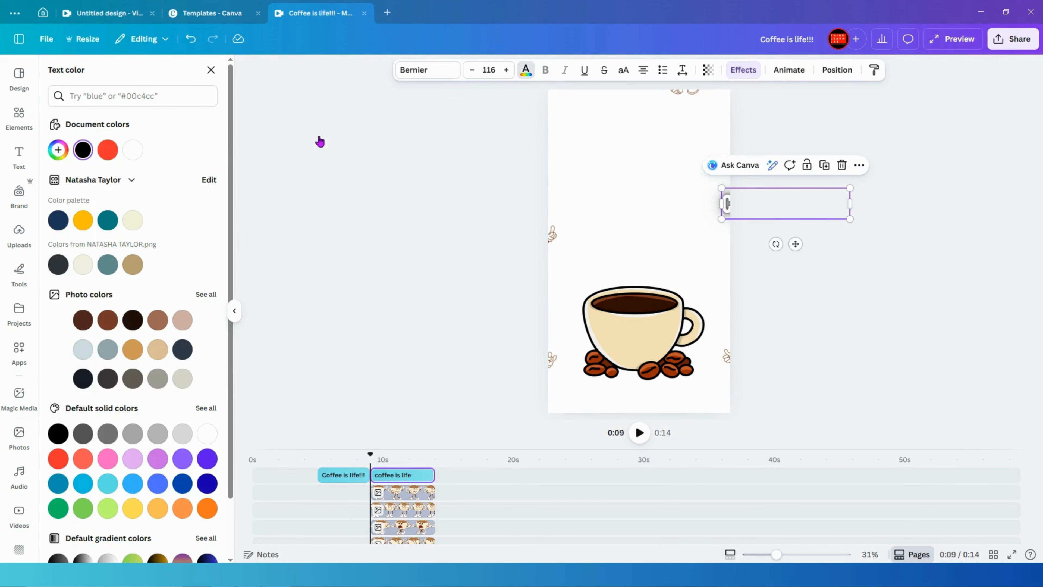
{"action": "left_click", "coordinate": [108, 150]}
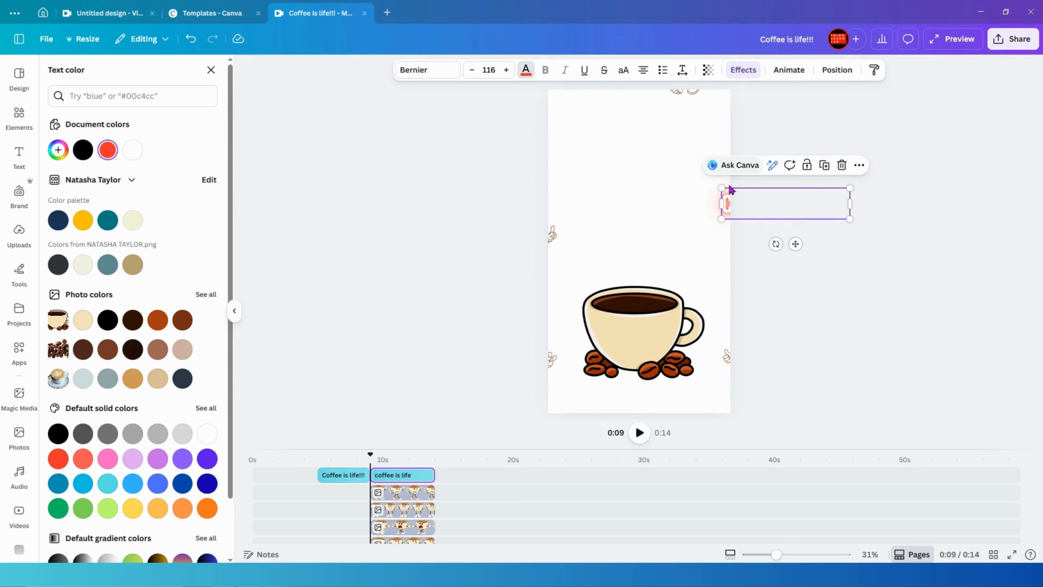
{"action": "left_click_drag", "start_coordinate": [722, 188], "coordinate": [623, 260]}
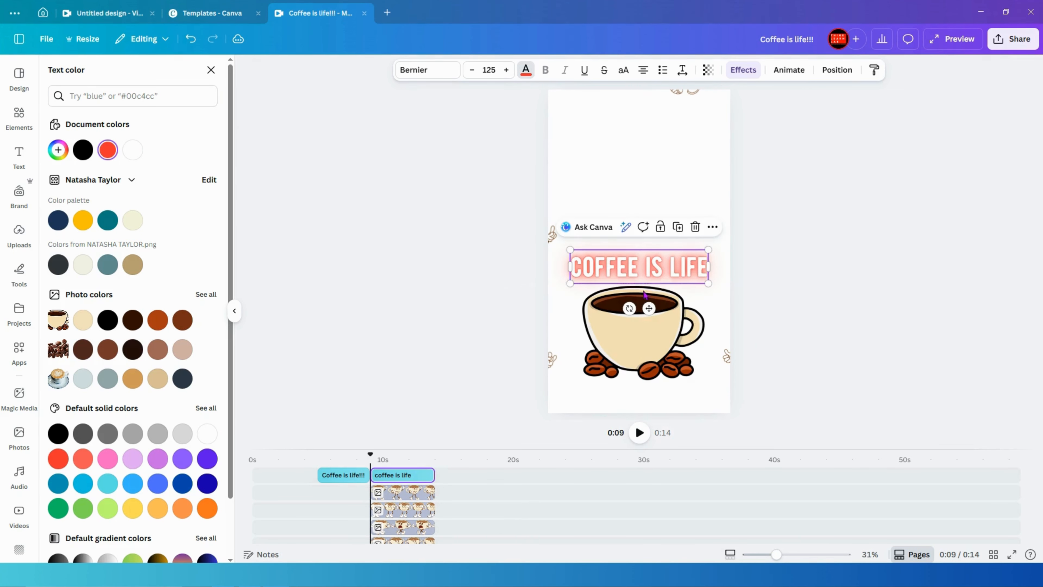
- Shrink the large coffee cup graphic slightly and recenter it just below the COFFEE IS LIFE text
{"action": "left_click", "coordinate": [680, 305]}
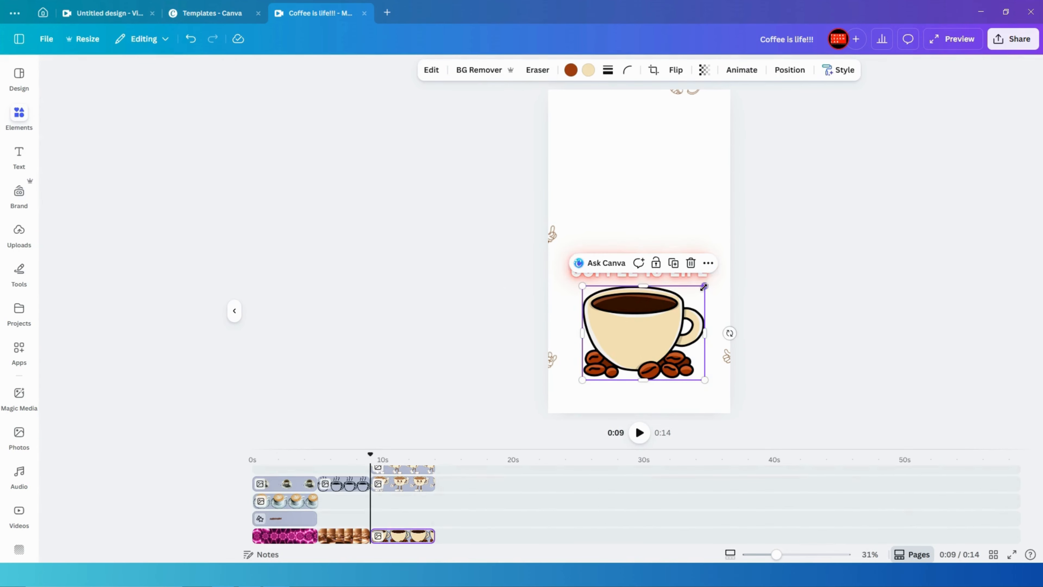
{"action": "left_click_drag", "start_coordinate": [705, 286], "coordinate": [700, 290]}
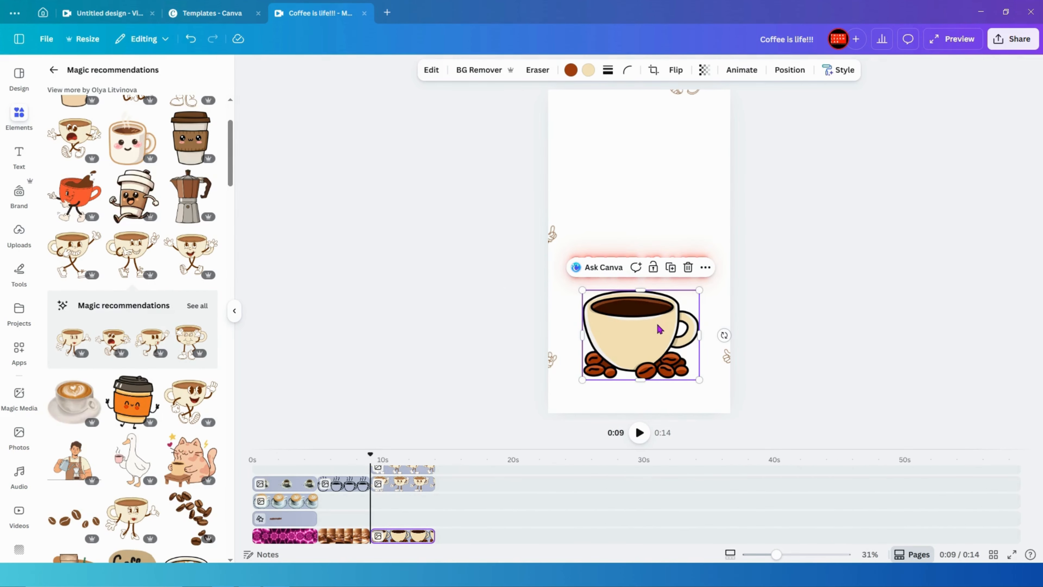
{"action": "left_click_drag", "start_coordinate": [668, 328], "coordinate": [651, 315]}
{"action": "left_click_drag", "start_coordinate": [648, 320], "coordinate": [652, 319]}
- Animate the COFFEE IS LIFE text with the Clarify animation, set to play on enter only
{"action": "left_click", "coordinate": [631, 276]}
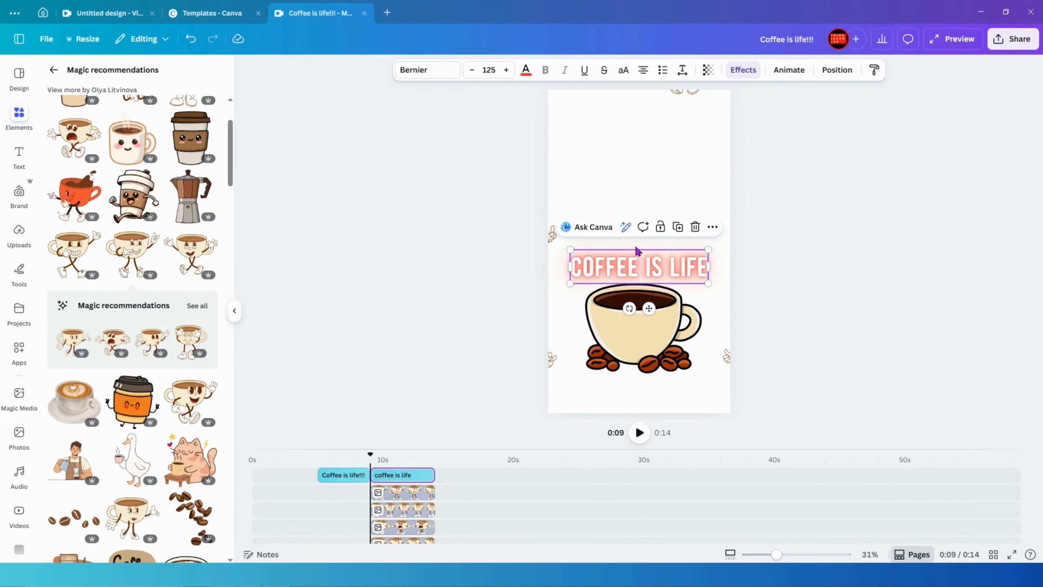
{"action": "left_click", "coordinate": [786, 71]}
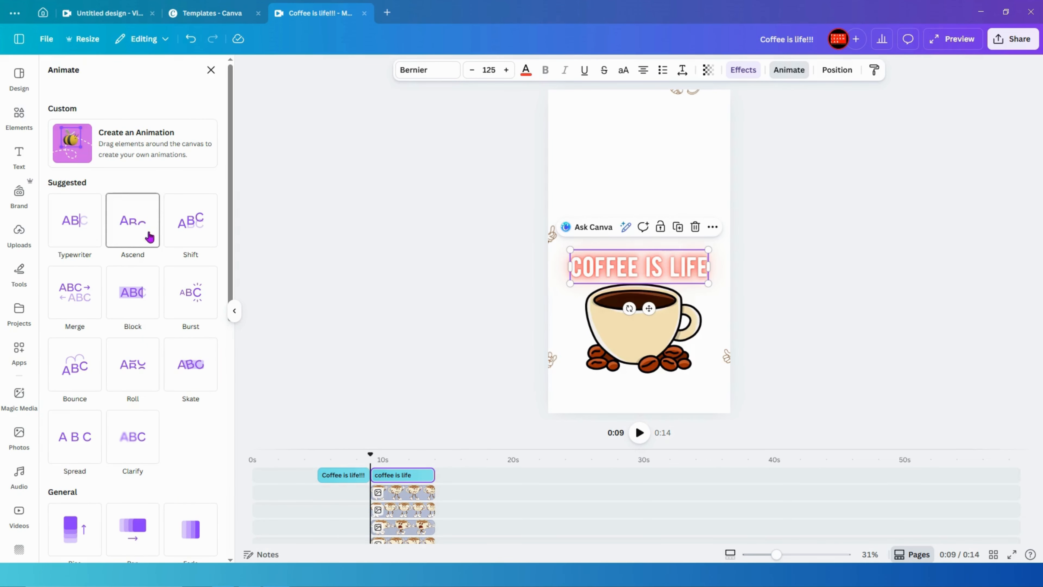
{"action": "scroll", "coordinate": [186, 411], "scroll_direction": "down", "scroll_amount": 4}
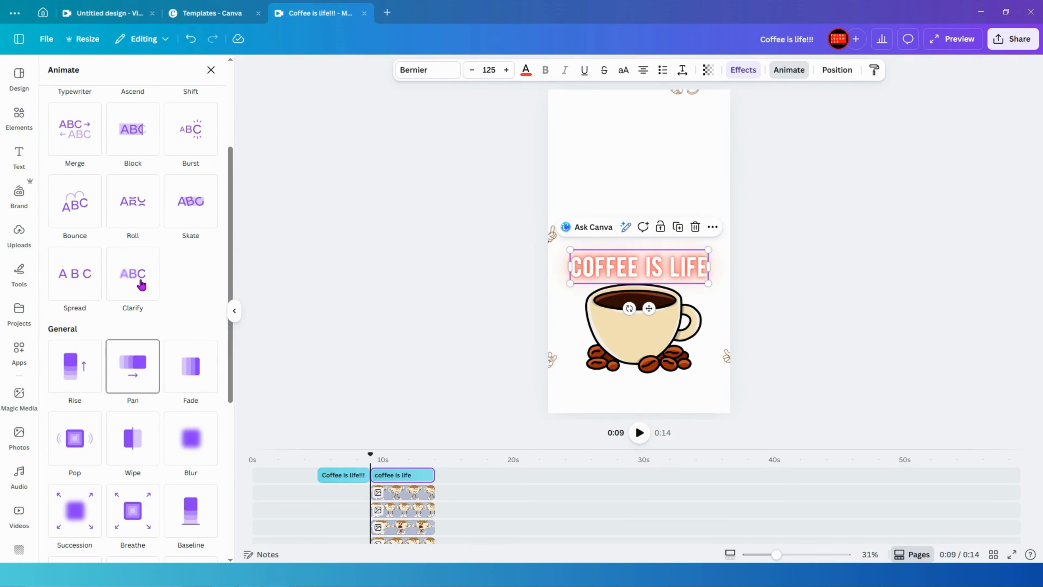
{"action": "left_click", "coordinate": [138, 282]}
{"action": "left_click", "coordinate": [126, 365]}
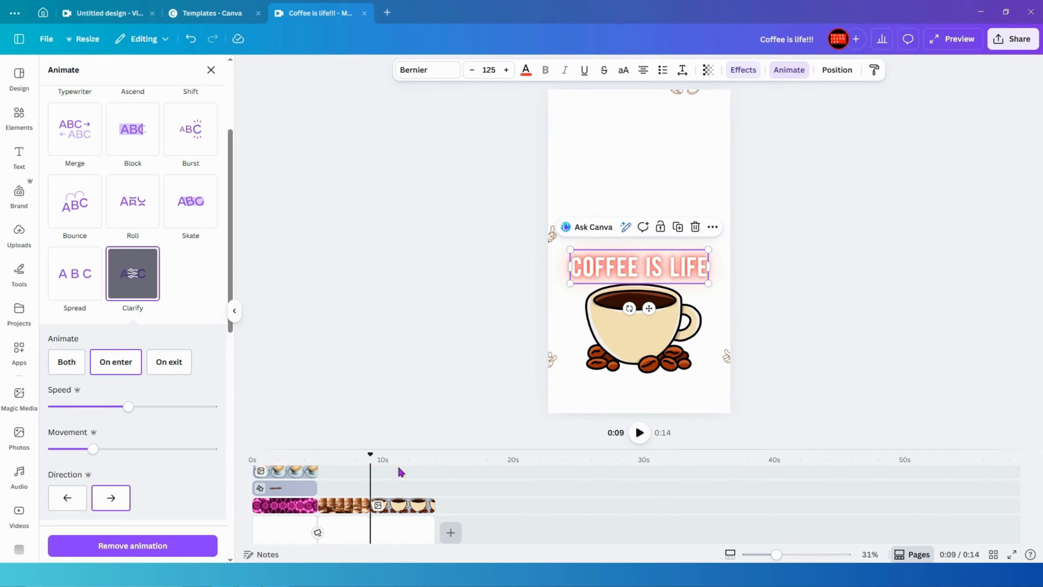
- Examine the design's download file types and the settings offered for GIF without downloading
{"action": "left_click", "coordinate": [1018, 40]}
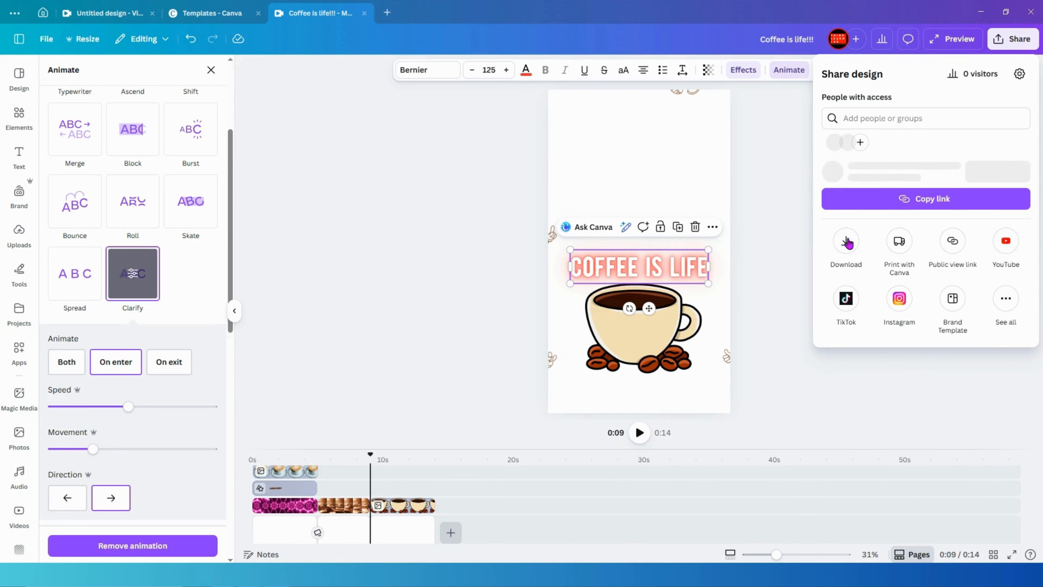
{"action": "left_click", "coordinate": [845, 266]}
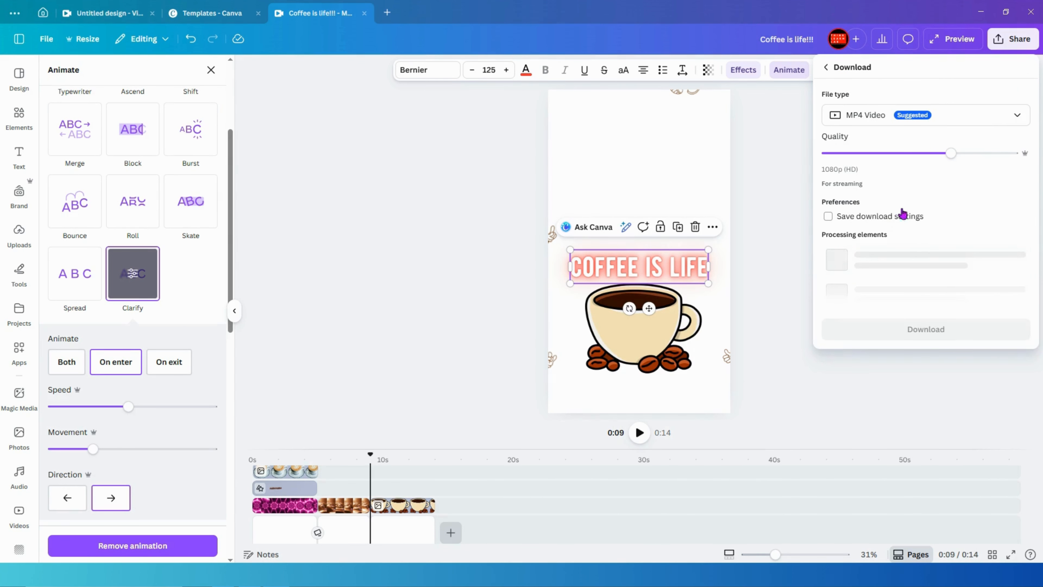
{"action": "left_click", "coordinate": [1017, 115]}
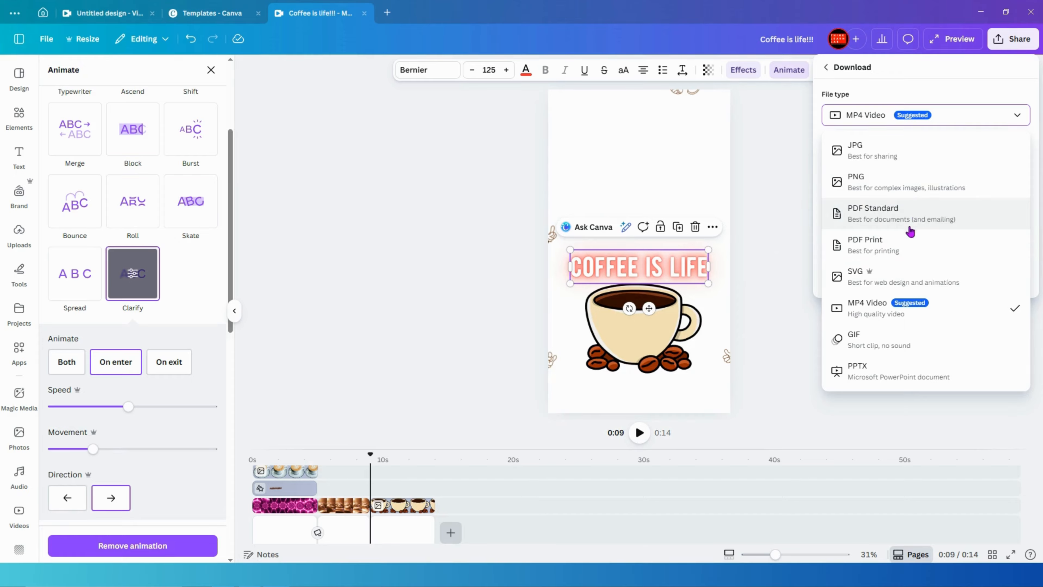
{"action": "left_click", "coordinate": [903, 347]}
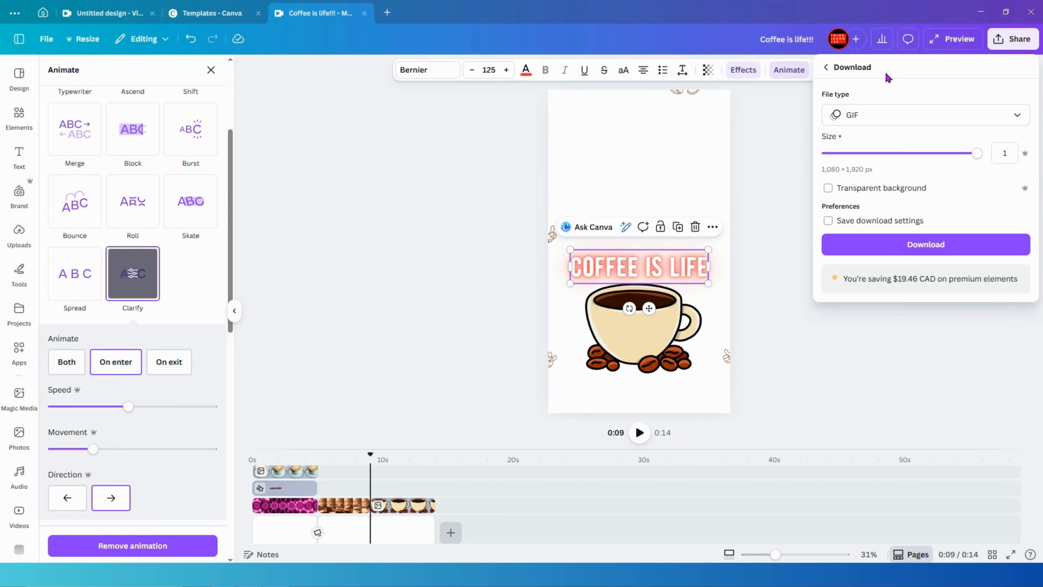
{"action": "left_click", "coordinate": [790, 136]}
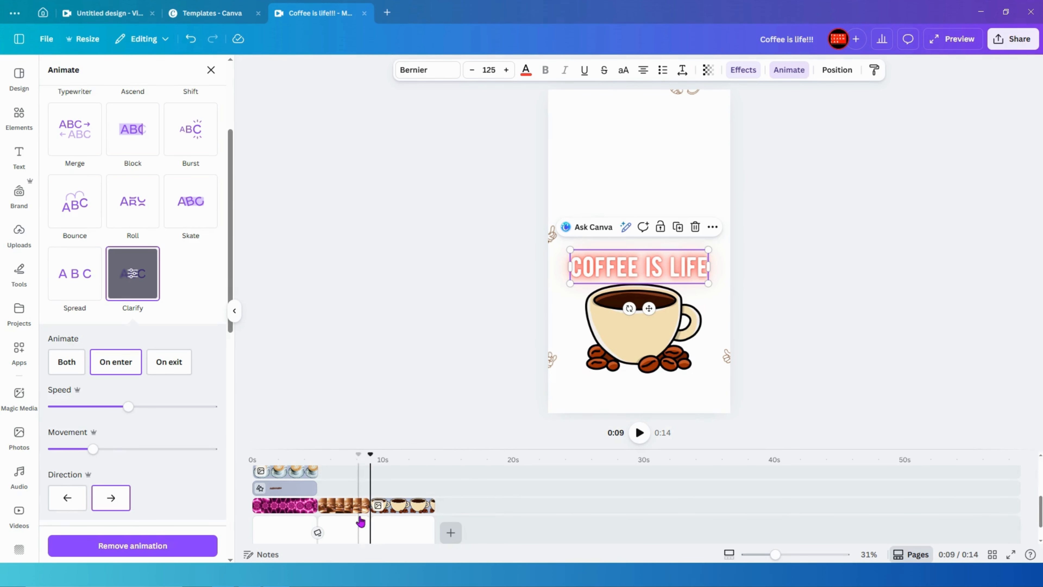
- Add a Circle Wipe transition between the second and third pages
{"action": "left_click", "coordinate": [385, 514]}
{"action": "left_click", "coordinate": [370, 515]}
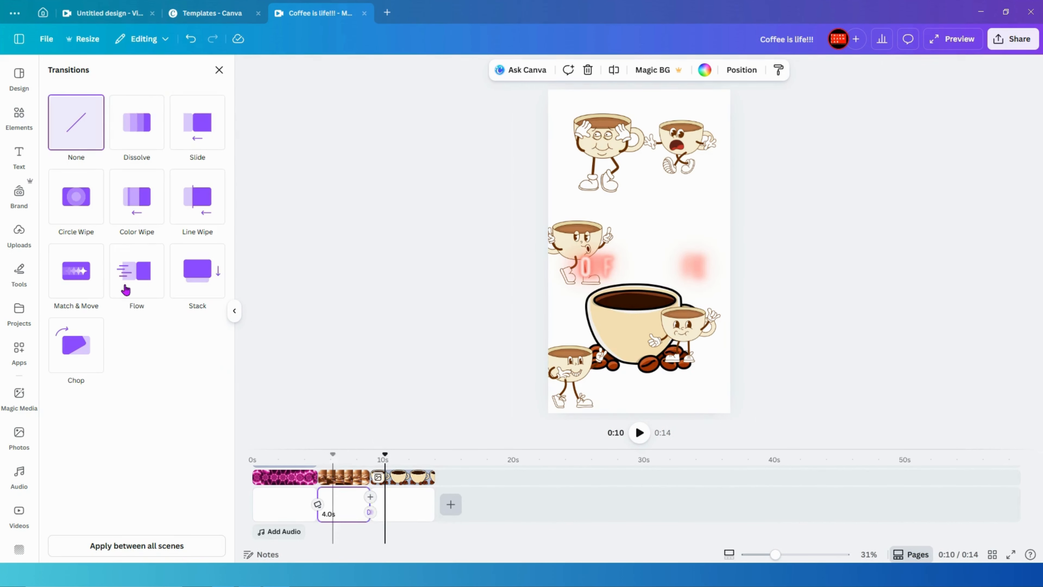
{"action": "left_click", "coordinate": [86, 210]}
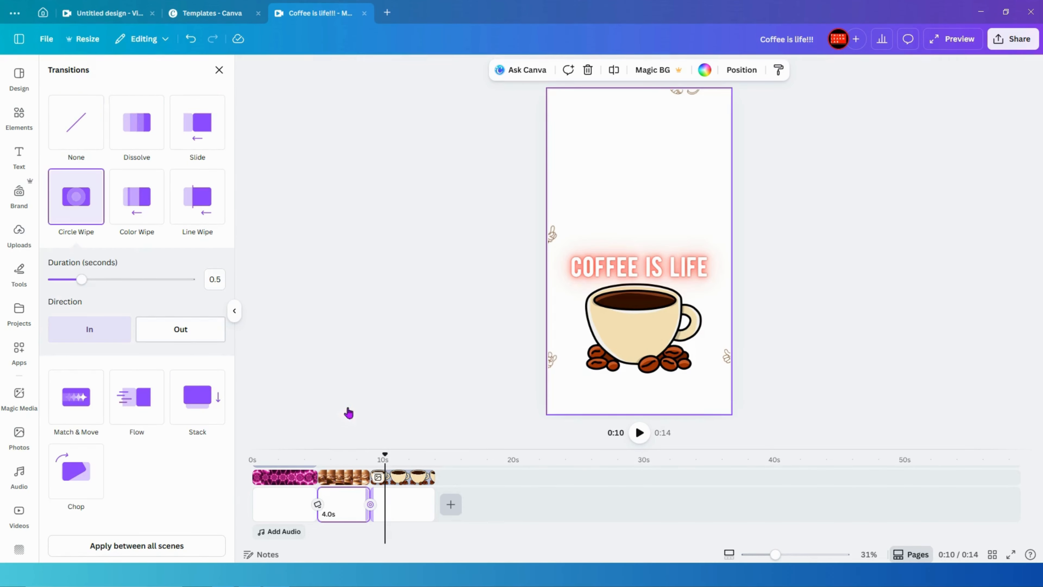
- Play the whole video from the beginning to review it
{"action": "left_click_drag", "start_coordinate": [384, 453], "coordinate": [246, 468]}
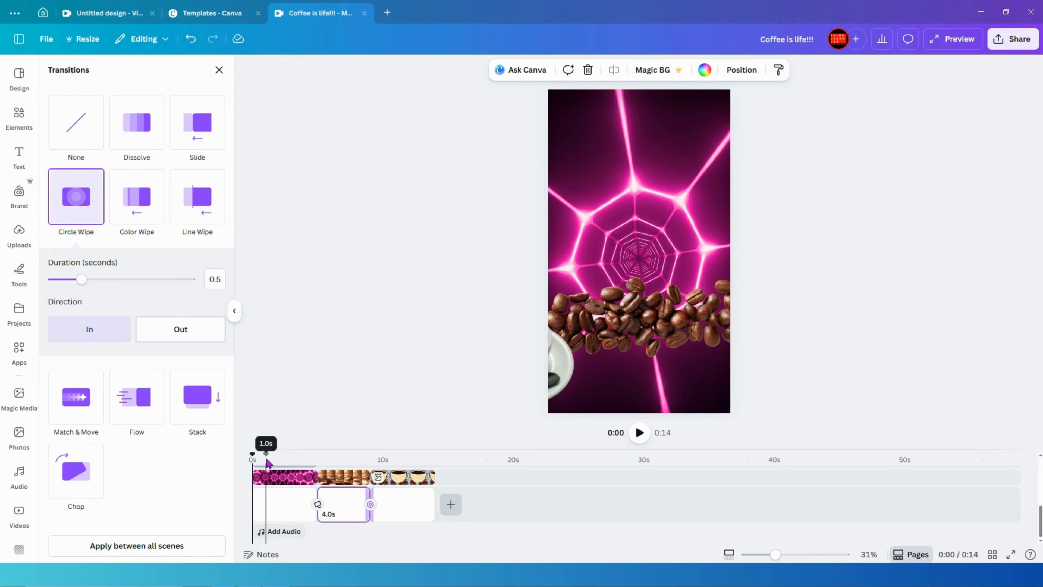
{"action": "left_click", "coordinate": [641, 437]}
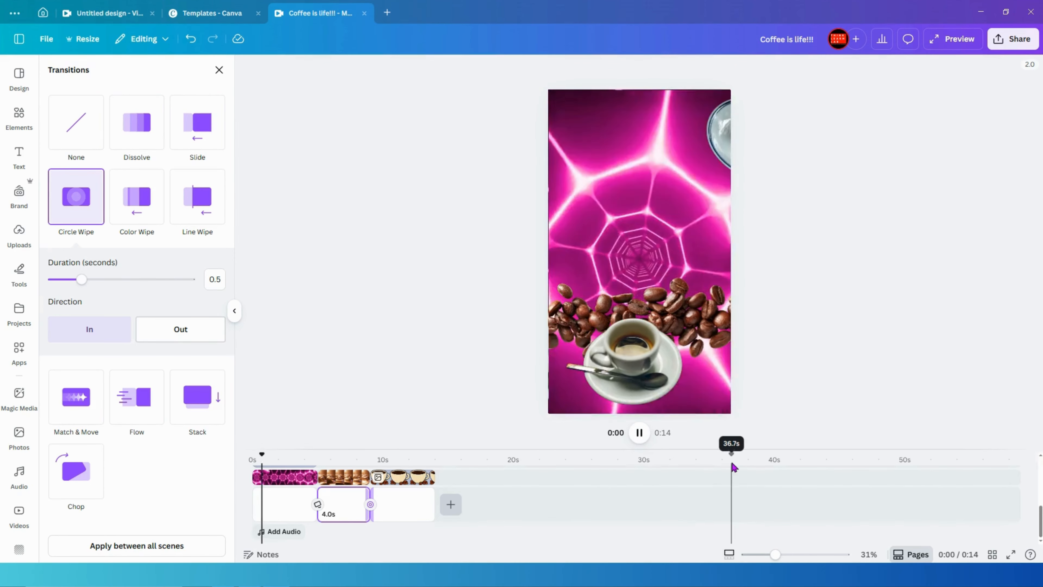